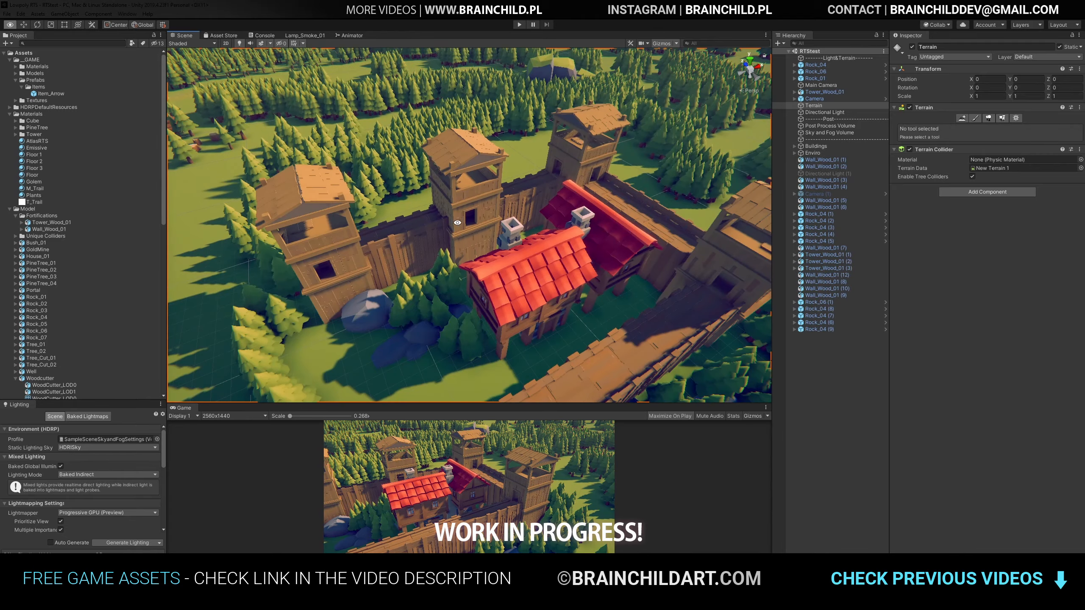
left_click_drag(453, 222, 419, 204, "alt")
middle_click_drag(419, 203, 417, 164)
left_click_drag(417, 164, 431, 160, "alt")
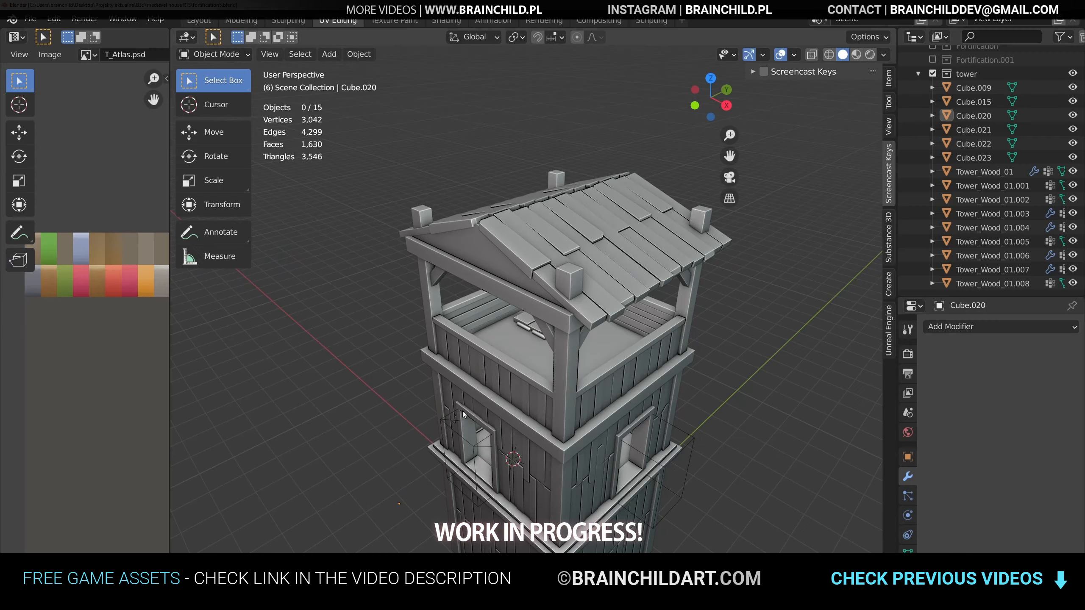
In Blender, lower the four corner posts' top faces along Z so that they no longer poke through the tower roof.
middle_click_drag(555, 299, 555, 244)
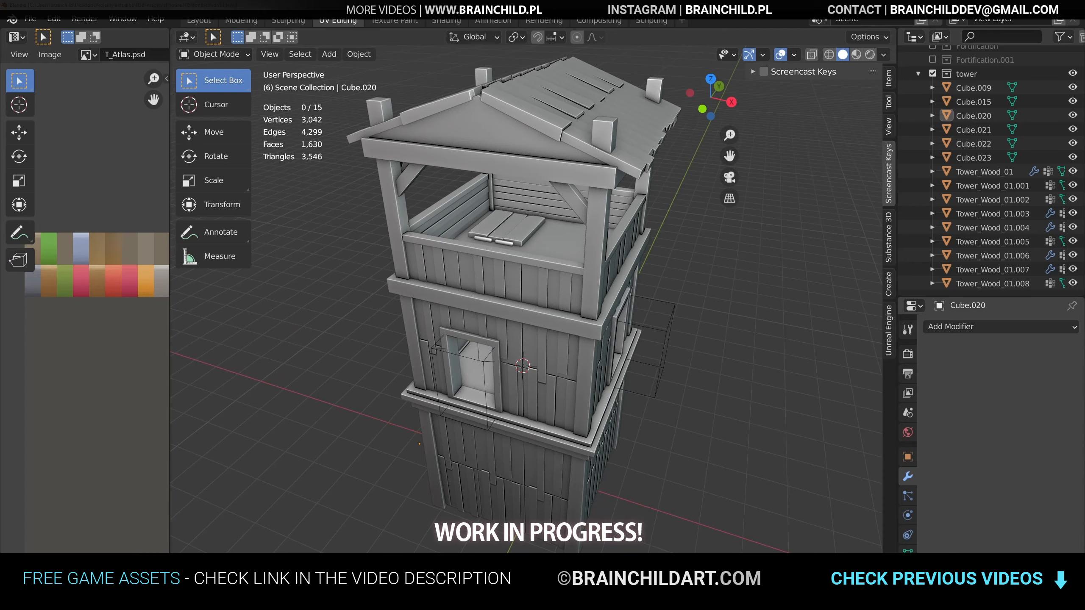
left_click(603, 134)
key("Tab")
left_click(604, 122)
middle_click_drag(450, 111, 445, 186, "shift")
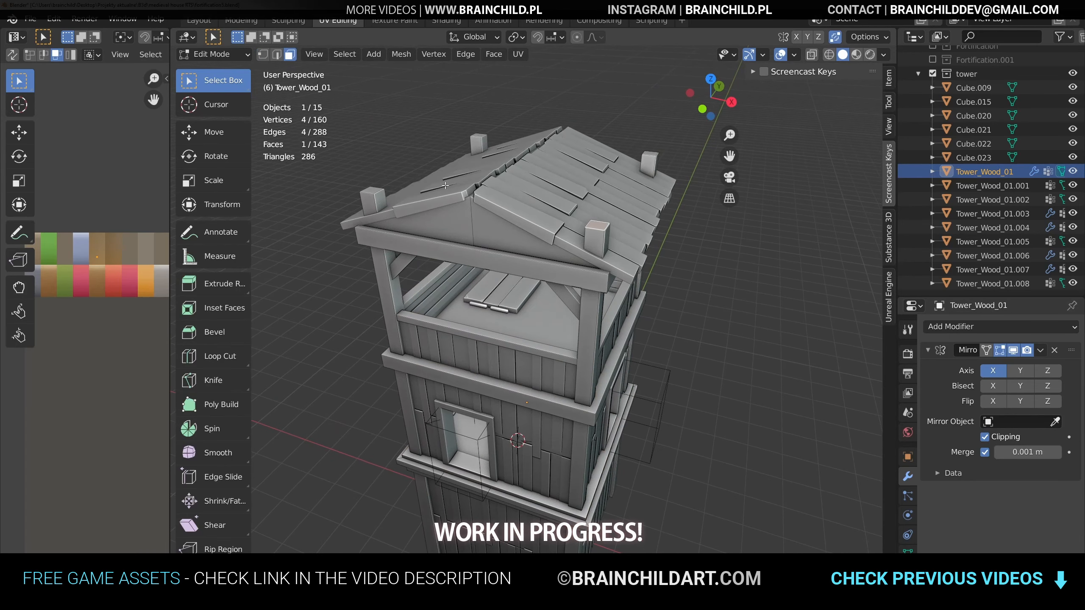
key("g")
key("z")
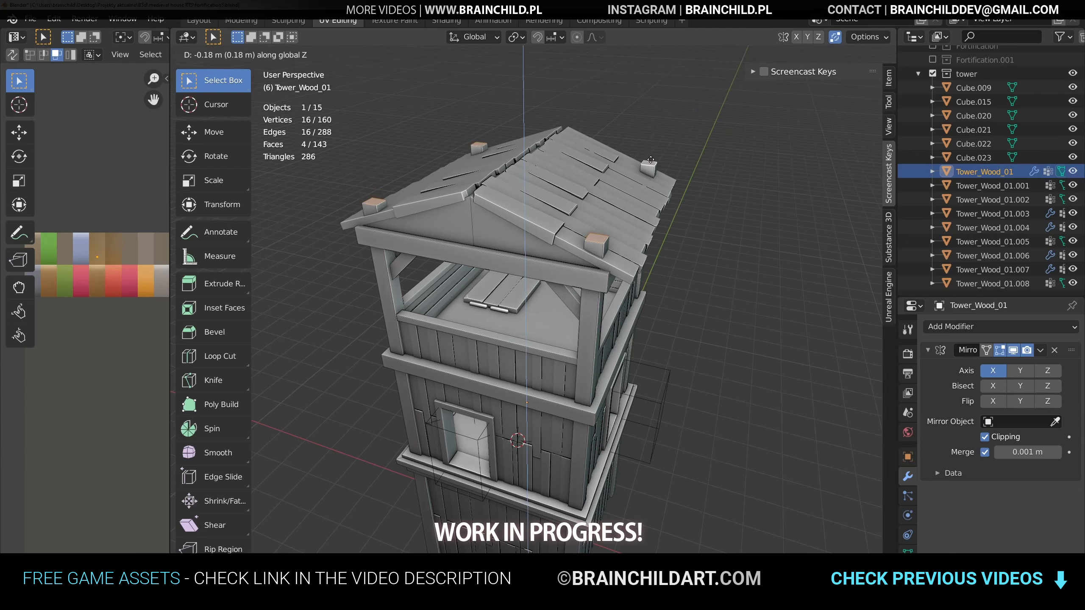
left_click(653, 180)
middle_click_drag(653, 180, 642, 142)
key("g")
key("z")
left_click(641, 144)
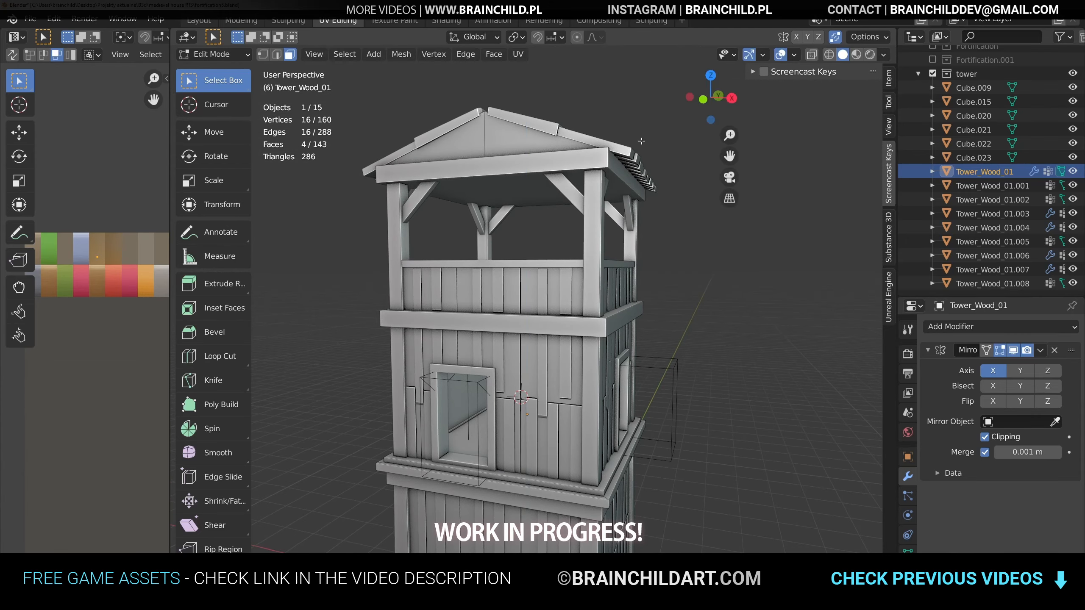
Delete the four lowered top faces of the corner posts and return to Object Mode.
key("x")
left_click(632, 172)
key("Tab")
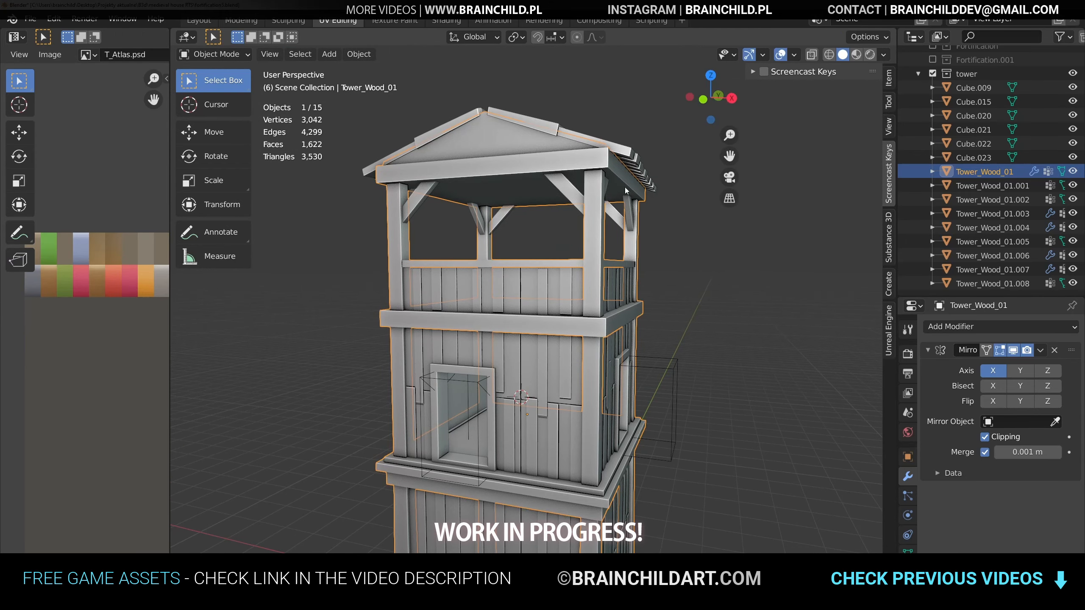
Separate the gable faces under the roof into their own object and apply the Mirror modifier on the tower frame.
left_click(994, 370)
key("Tab")
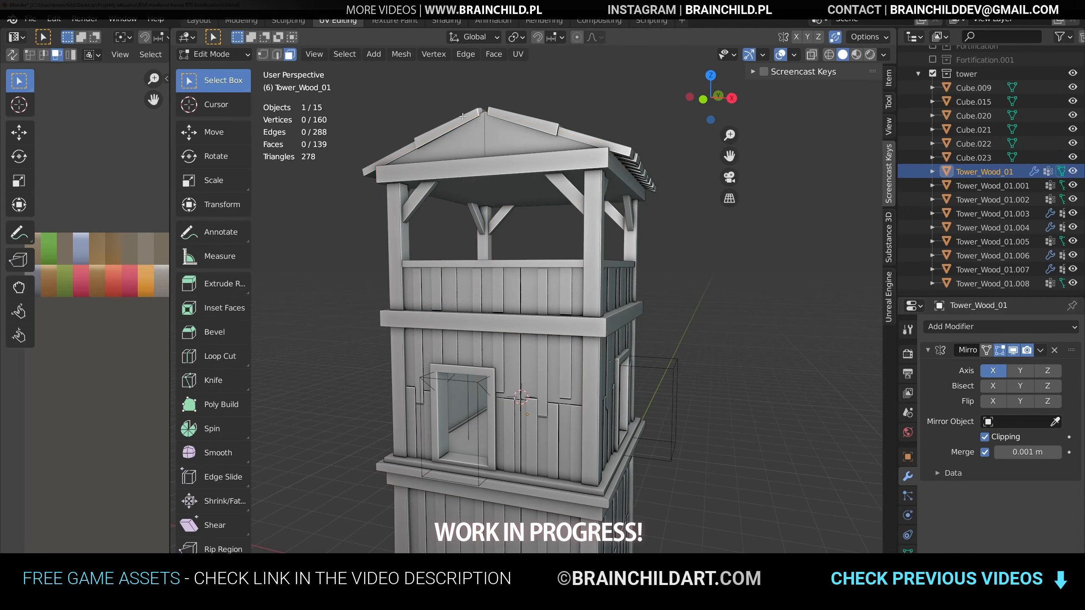
middle_click_drag(482, 136, 570, 125)
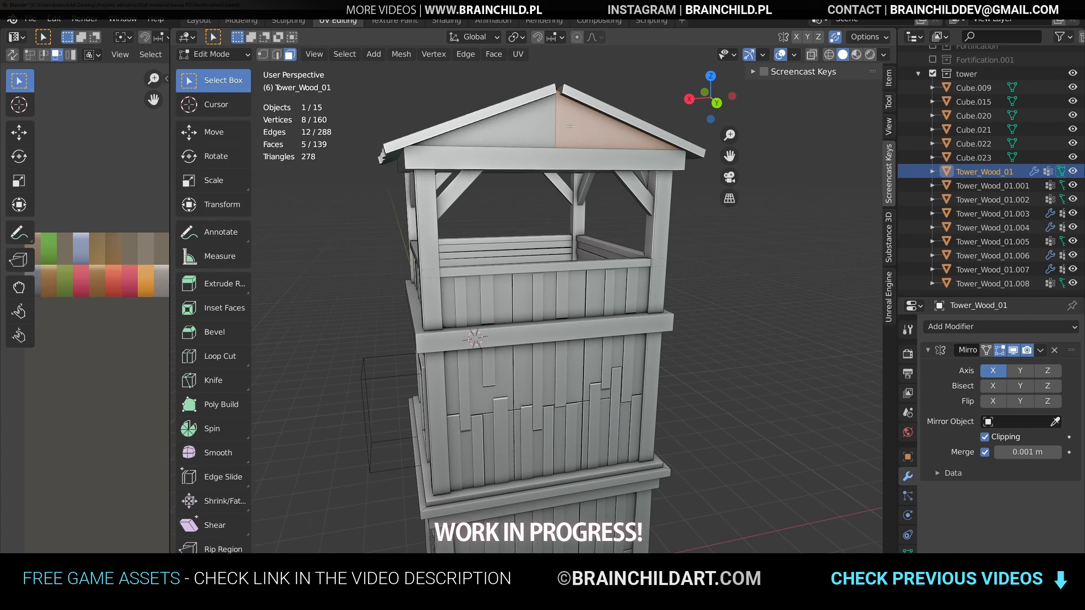
key("Tab")
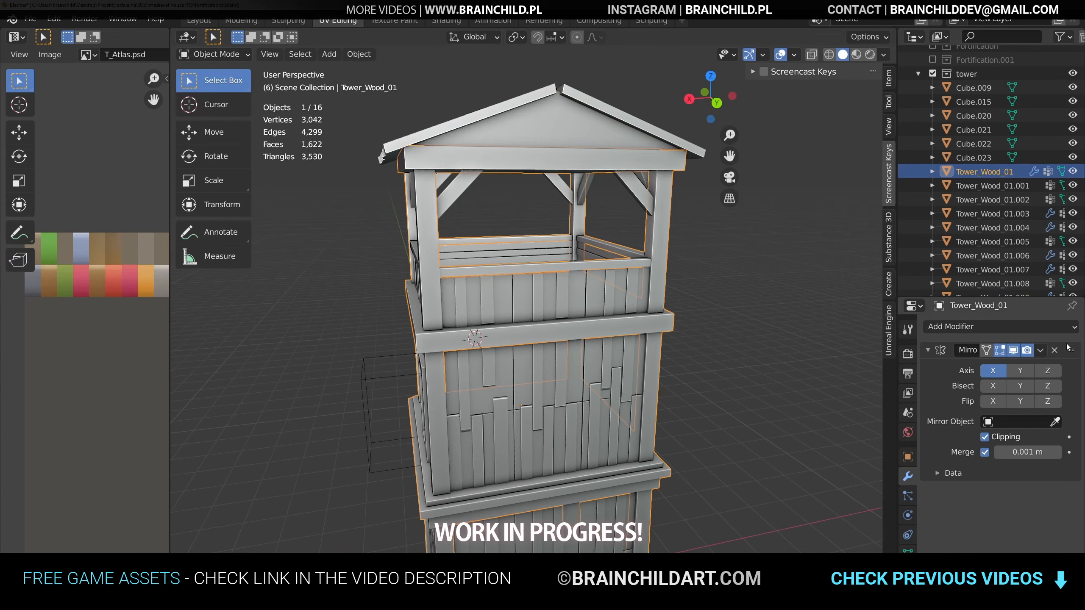
left_click(509, 157)
middle_click_drag(509, 157, 598, 222)
key("Tab")
scroll(116, 323, "down", 2)
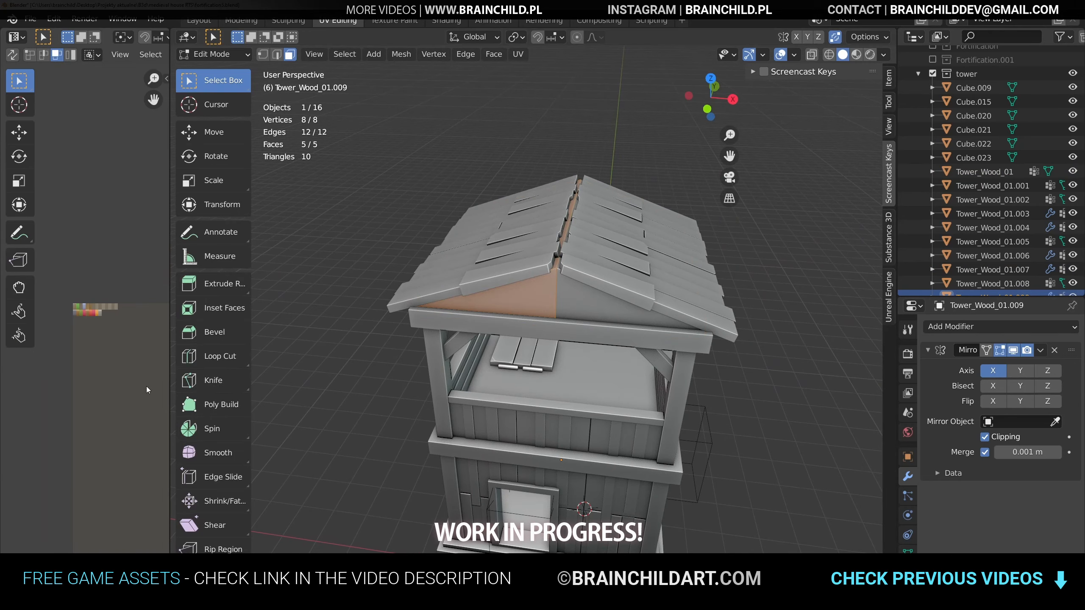
left_click(99, 290)
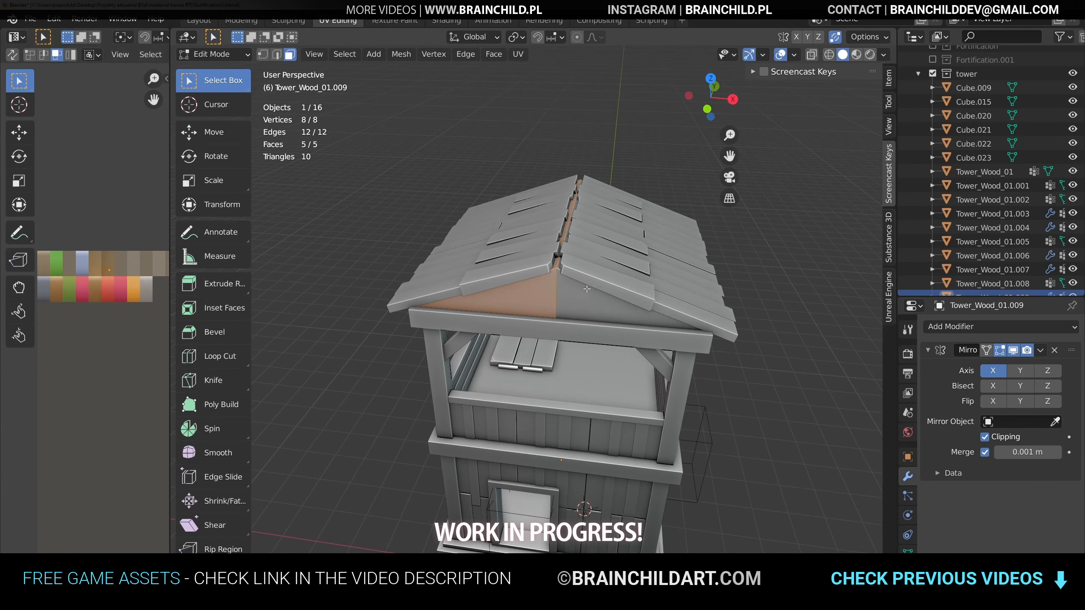
middle_click_drag(457, 262, 479, 284)
key("Tab")
Select the ridge vertices of the roof planks in front orthographic view and shift them vertically.
left_click(478, 284)
key("Tab")
key("KP_3")
key("KP_1")
key("1")
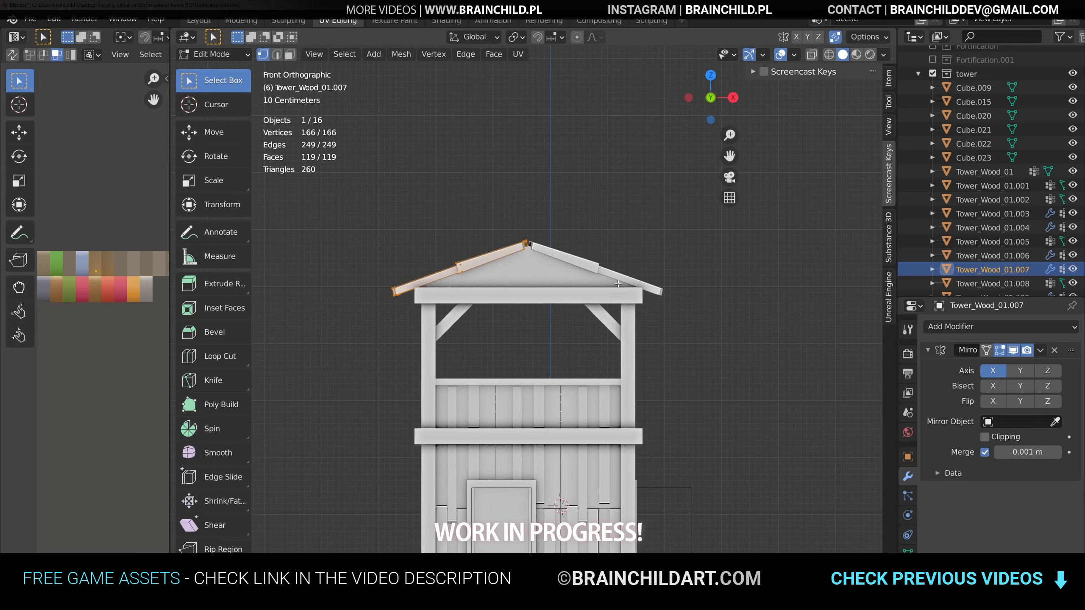
key("shift+z")
key("alt+a")
key("b")
left_click_drag(514, 225, 544, 270)
key("g")
key("z")
left_click(544, 267)
key("shift+z")
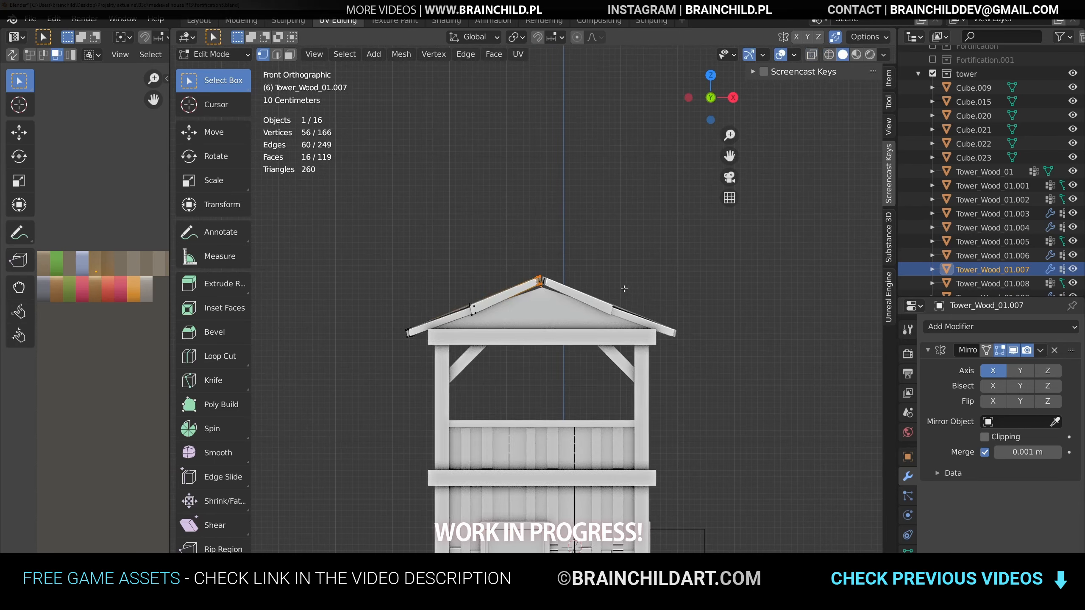
Enable Clipping on the roof planks' Mirror modifier and move the ridge vertices onto the mirror plane to close the ridge gap.
scroll(580, 275, "up", 3)
key("g")
key("z")
left_click(583, 290)
key("g")
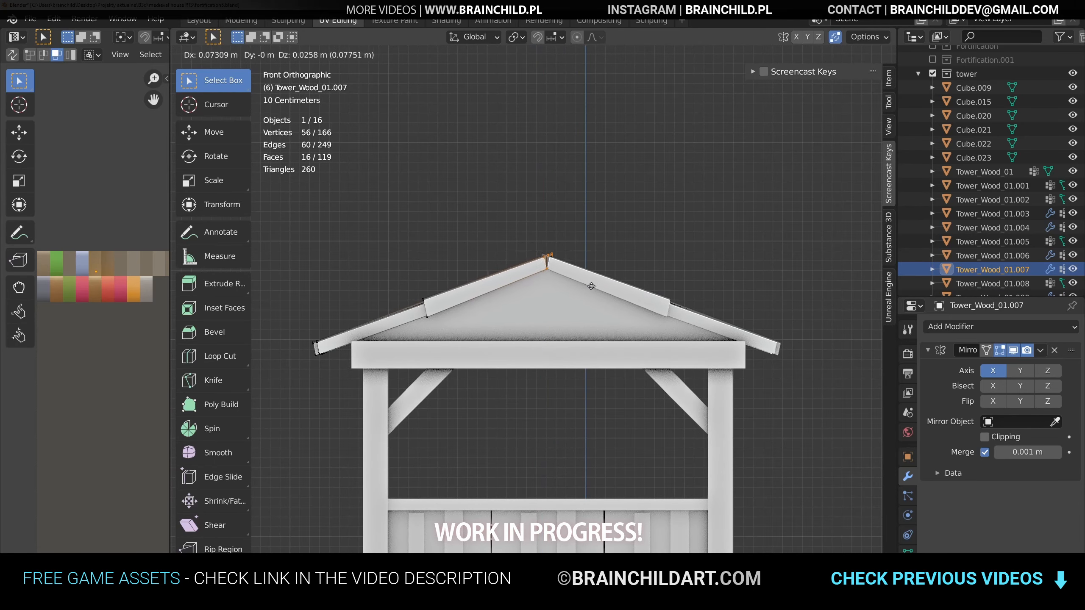
right_click(591, 287)
left_click(986, 439)
key("g")
left_click(612, 283)
Adjust the height of the joined ridge vertices along Z and leave Edit Mode.
middle_click_drag(613, 283, 668, 310)
key("g")
key("z")
left_click(683, 253)
key("Tab")
left_click(683, 250)
Steepen the tower roof by rotating and moving all roof plank geometry in front view, keeping both halves joined at the ridge.
scroll(683, 250, "down", 6)
middle_click_drag(666, 257, 631, 221)
scroll(434, 239, "down", 2)
scroll(557, 245, "up", 2)
middle_click_drag(556, 246, 521, 293)
left_click(559, 292)
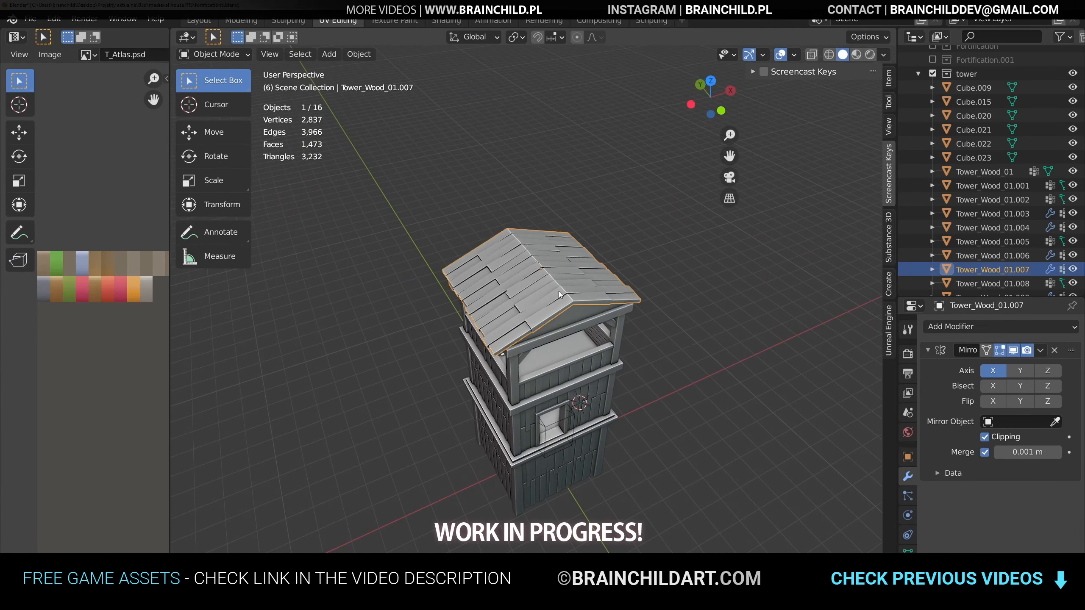
key("Tab")
key("KP_1")
scroll(614, 268, "up", 3)
key("a")
key("shift+z")
key("r")
left_click(590, 213)
key("g")
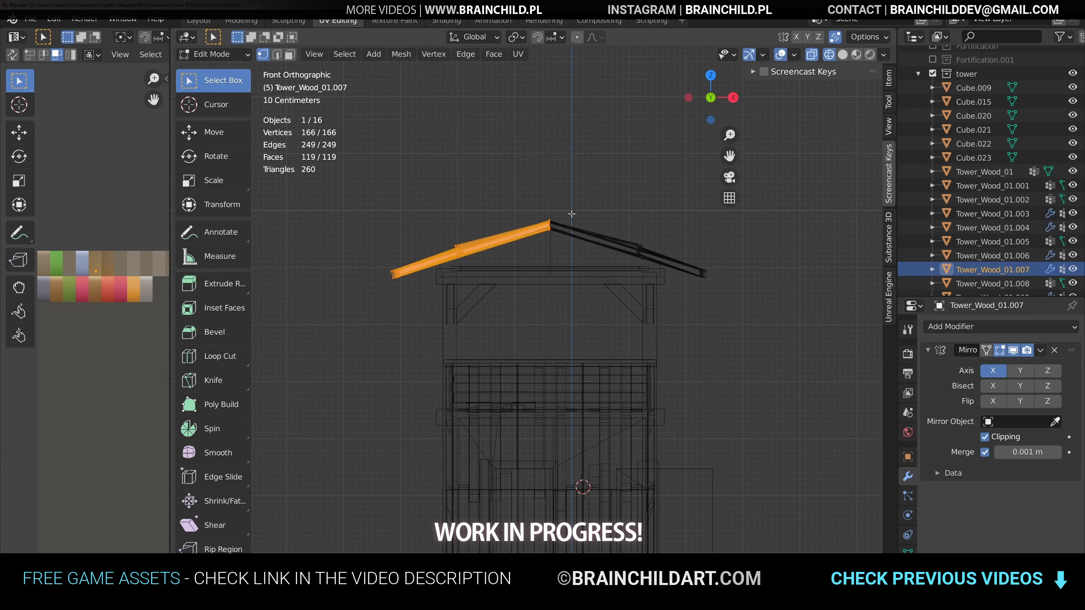
key("g")
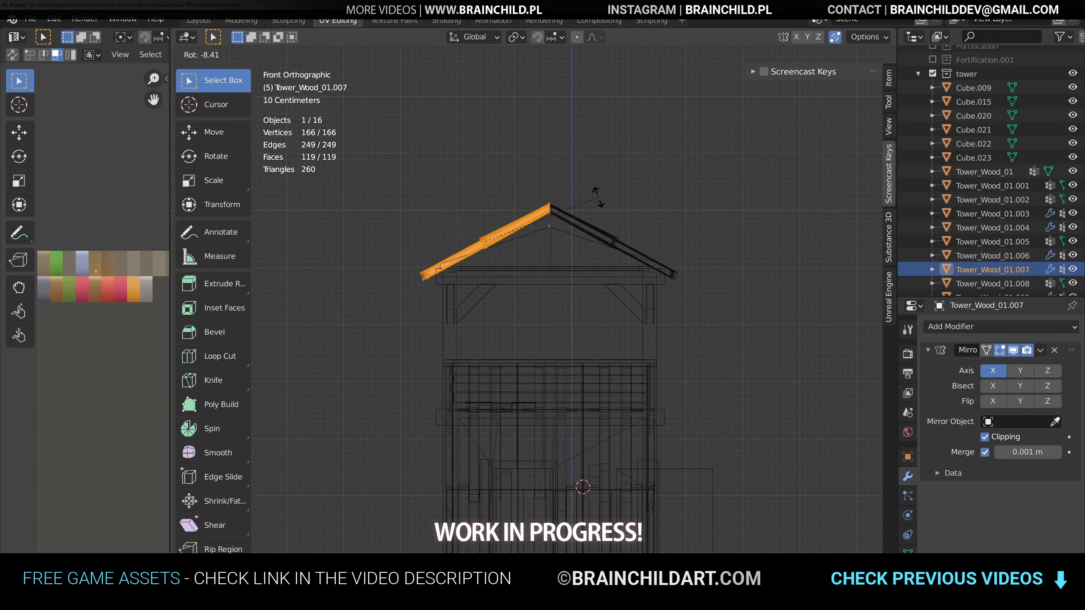
left_click(594, 191)
Raise the top vertices of the gable along Z to fill the space beneath the steeper roof.
key("Tab")
left_click(548, 234)
key("Tab")
left_click_drag(537, 215, 562, 241)
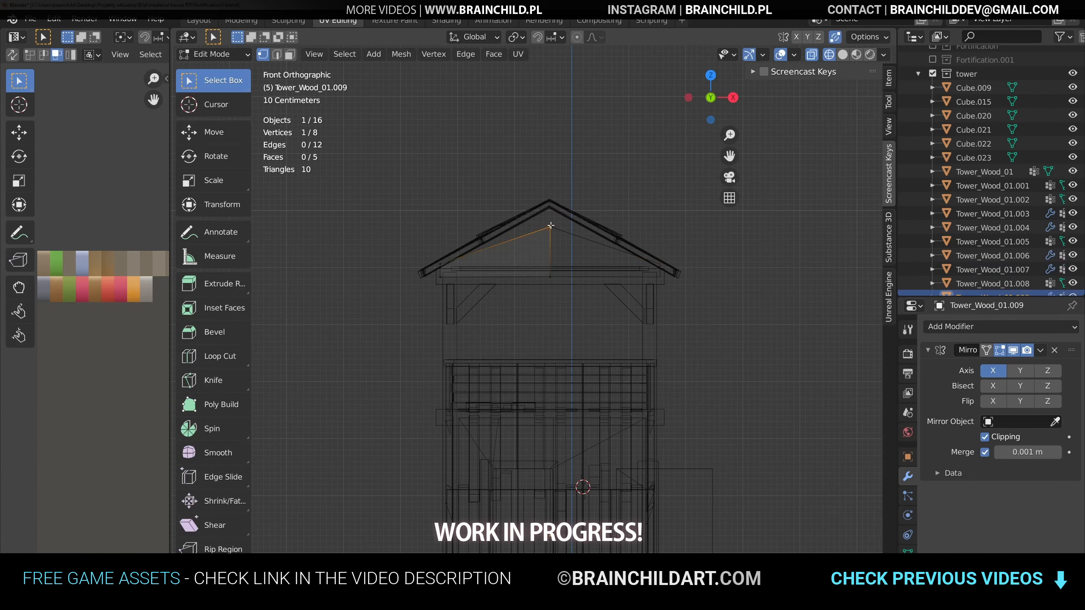
key("g")
key("z")
left_click(757, 222)
key("shift+z")
middle_click_drag(757, 223, 818, 269)
key("Tab")
left_click(656, 212)
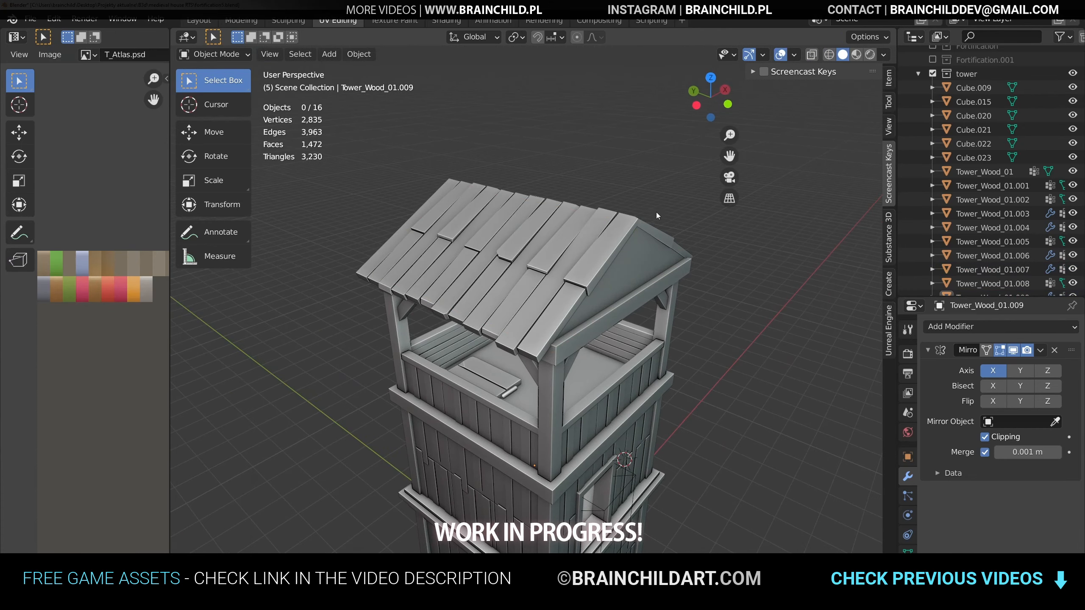
Save the Blender file with the reshaped tower roof.
scroll(656, 212, "down", 5)
middle_click_drag(578, 240, 543, 249)
scroll(597, 245, "up", 6)
scroll(647, 276, "down", 4)
scroll(568, 310, "up", 5)
left_click(447, 230)
left_click(416, 196)
key("ctrl+s")
Examine the tower's plank walls and window openings from several distances and angles.
scroll(498, 247, "down", 2)
left_click(507, 273)
scroll(506, 272, "up", 2)
key("g")
key("Escape")
scroll(519, 275, "up", 3)
scroll(543, 250, "down", 5)
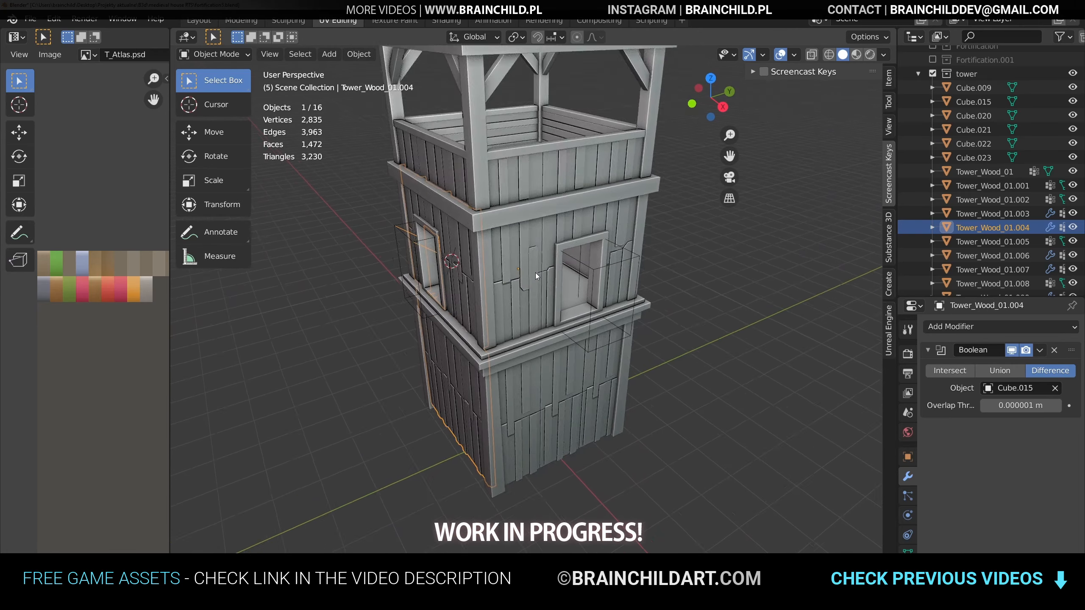
middle_click_drag(529, 190, 529, 206)
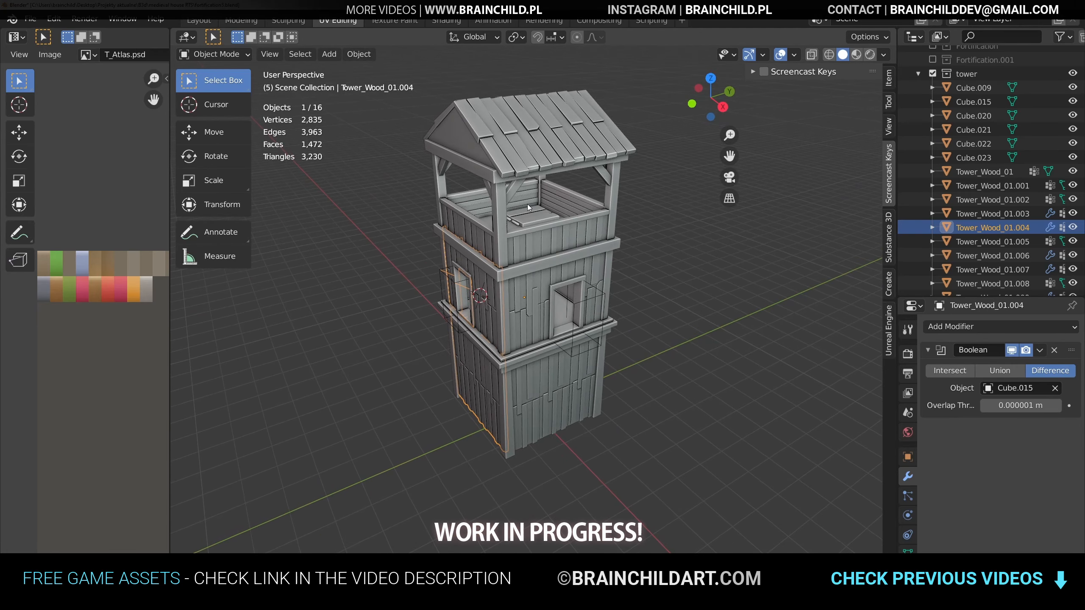
scroll(500, 229, "up", 4)
middle_click_drag(591, 230, 522, 207)
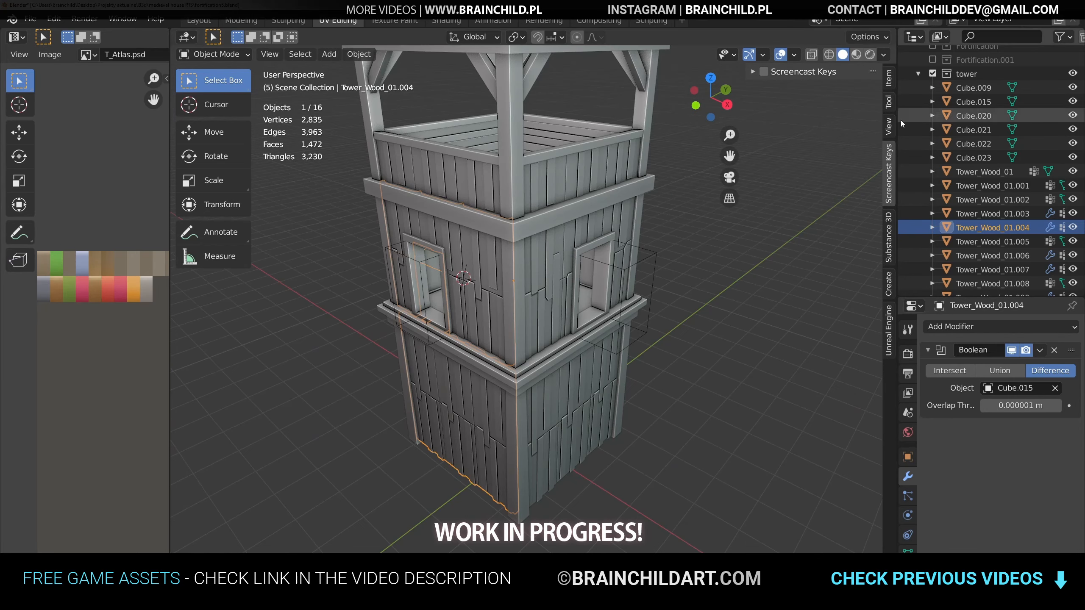
Duplicate the tower collection and exclude the copy from the view layer.
left_click(917, 128)
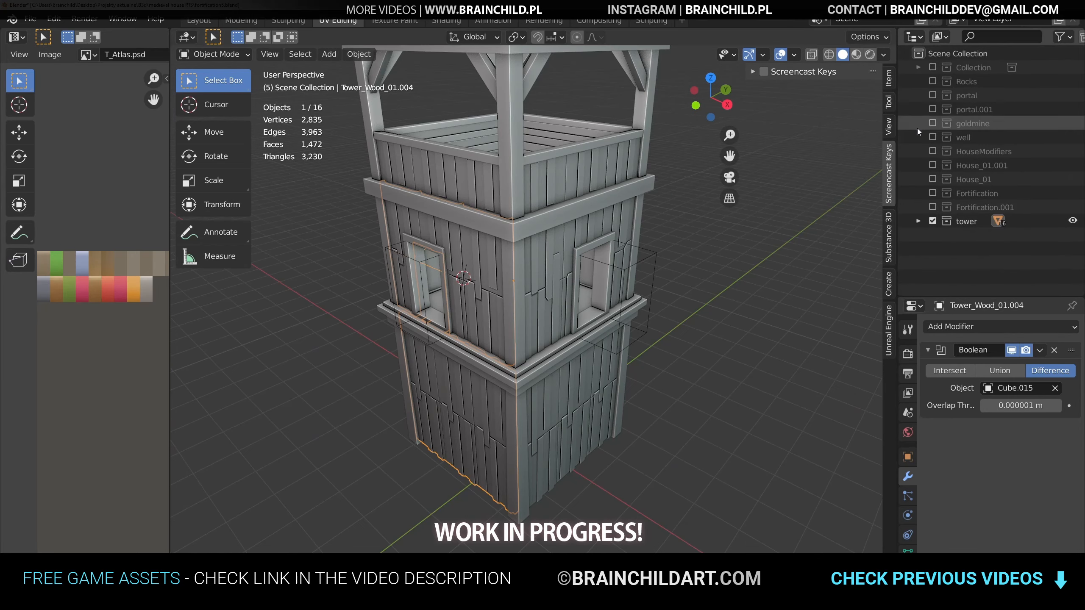
scroll(966, 232, "up", 3)
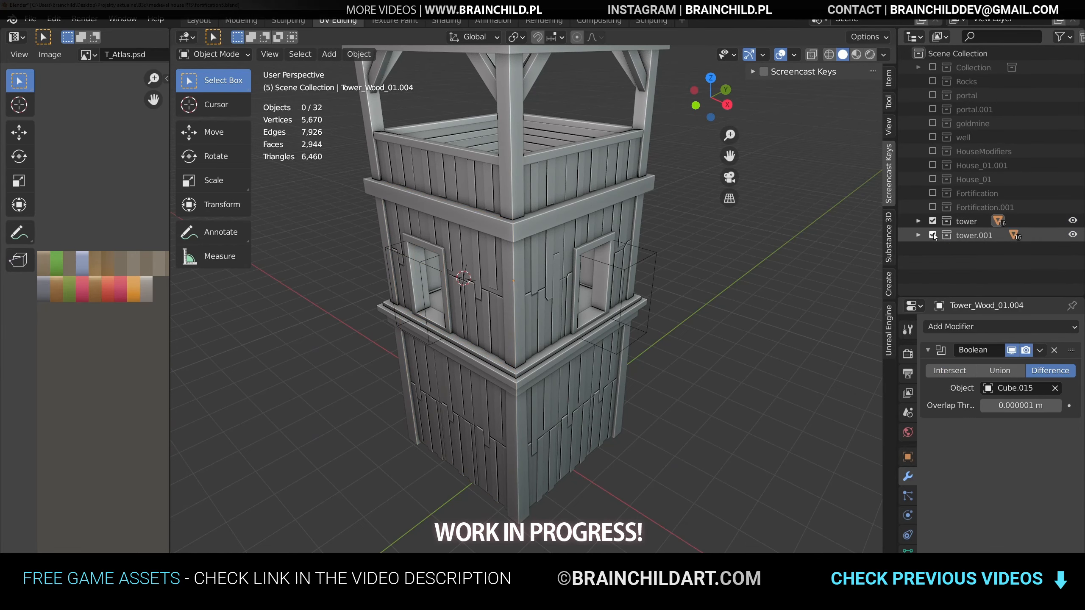
scroll(538, 249, "down", 4)
scroll(521, 250, "up", 5)
Apply the Boolean modifier that uses Cube.015 on the plank wall Tower_Wood_01.004.
left_click(491, 250)
middle_click_drag(492, 250, 499, 249)
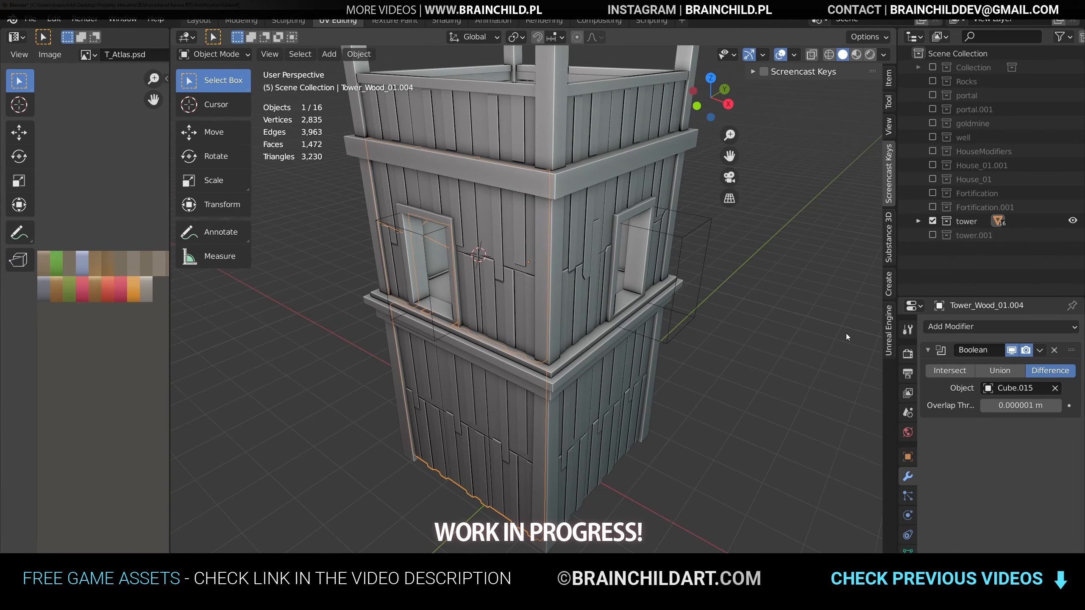
middle_click_drag(575, 275, 640, 283)
scroll(653, 283, "up", 2)
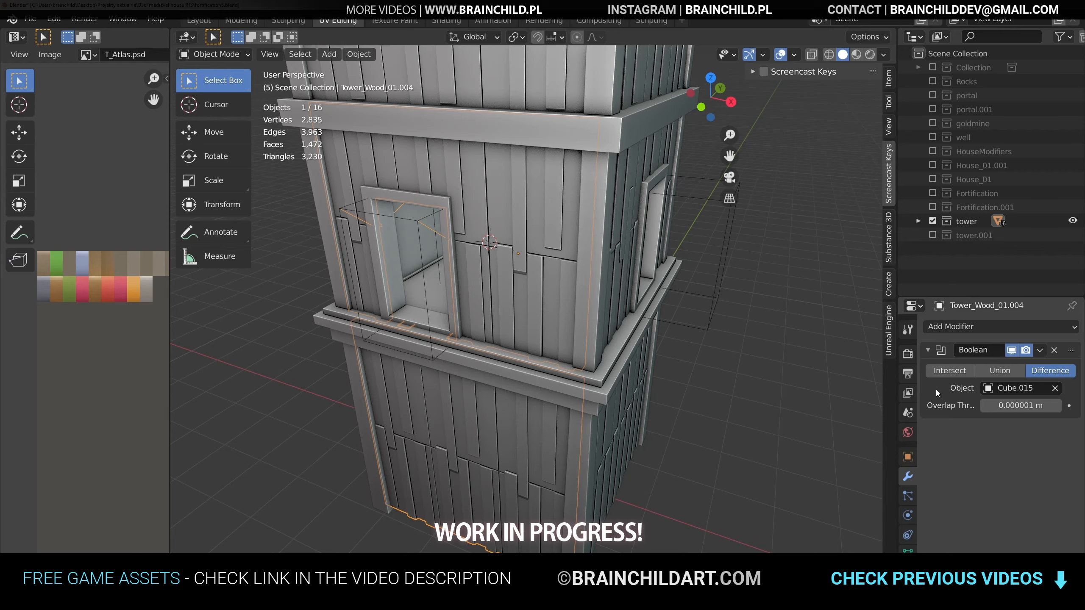
middle_click_drag(724, 338, 745, 340)
key("ctrl+a")
left_click(403, 265)
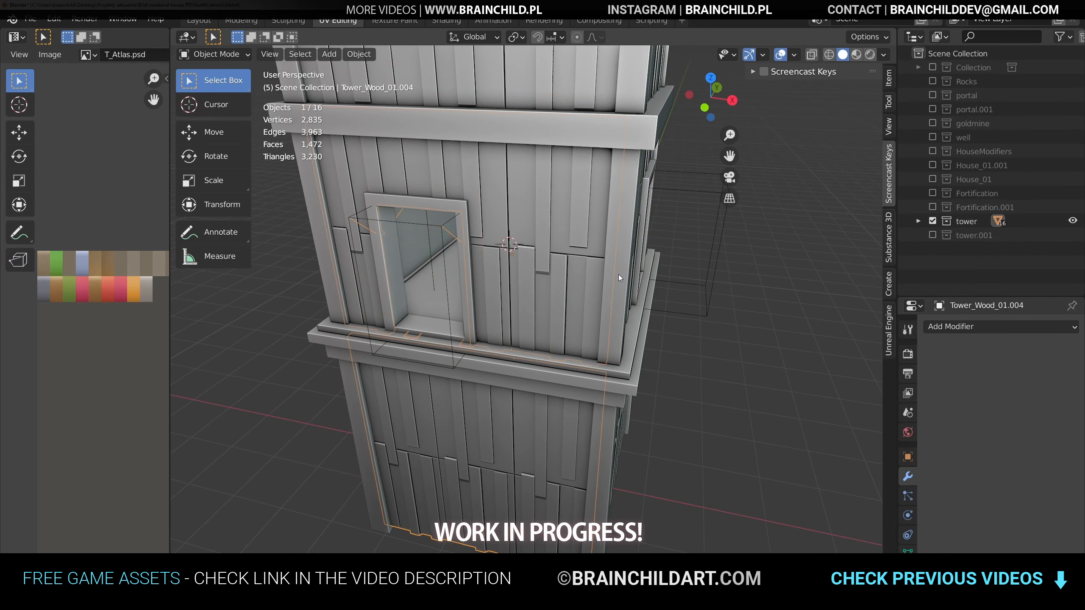
Apply the Cube.009 Boolean on the adjacent plank wall Tower_Wood_01.003 and remove its second Boolean modifier without a target object.
scroll(620, 274, "down", 5)
left_click(590, 317)
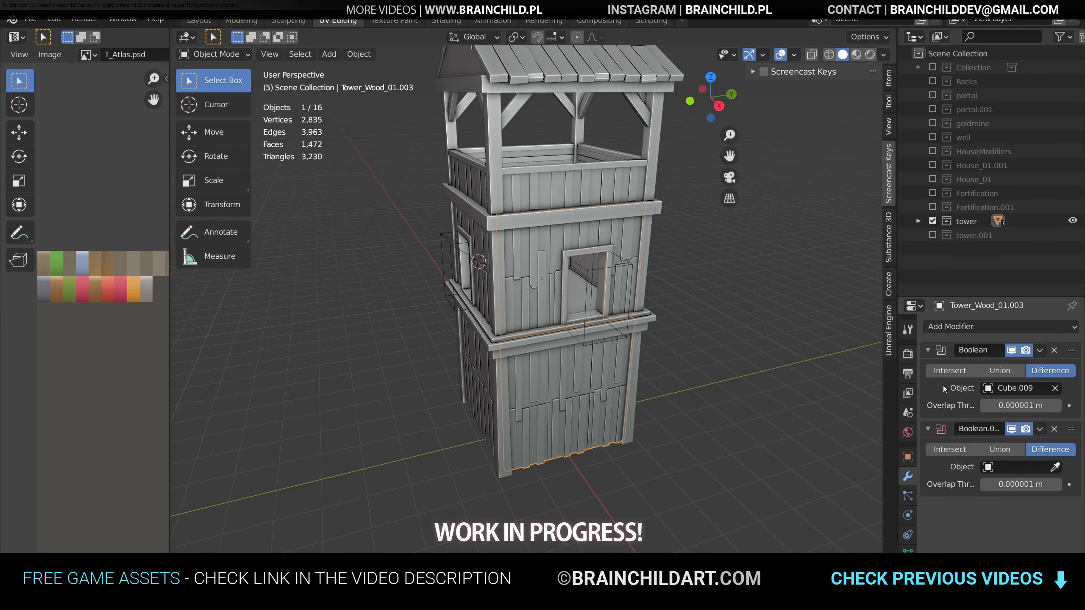
key("ctrl+a")
key("ctrl+a")
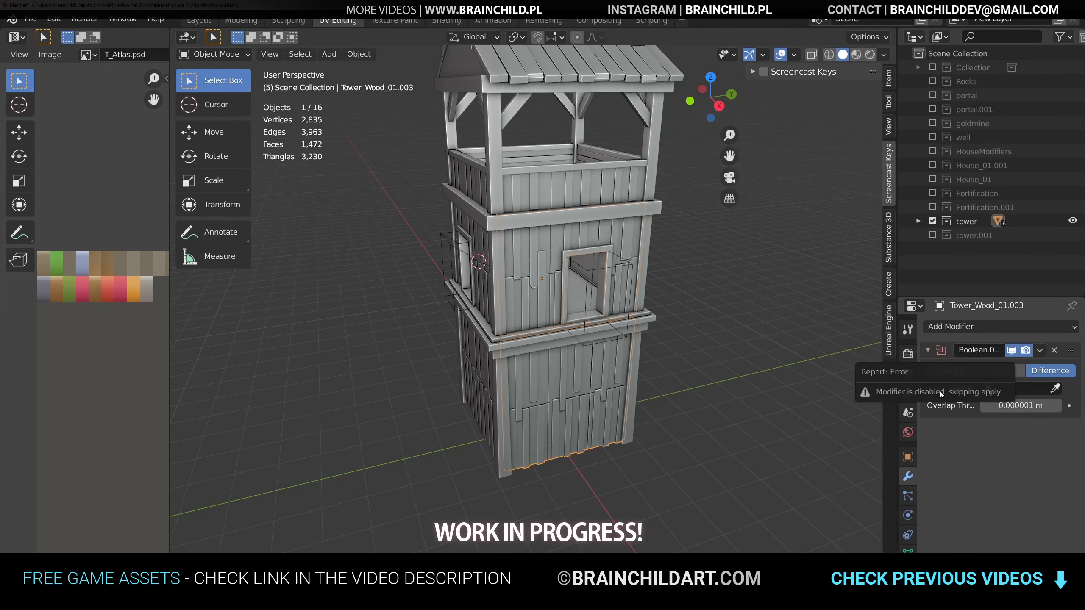
left_click(566, 360)
left_click(546, 263)
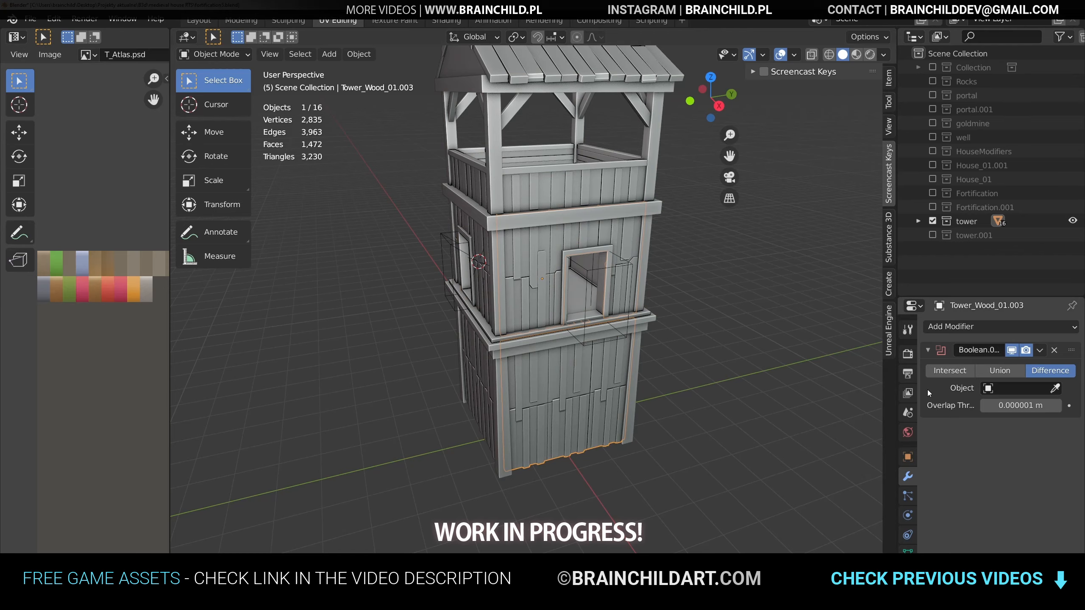
left_click(1054, 350)
middle_click_drag(535, 274, 551, 273)
Check the tower frame, roof and plank wall for remaining modifiers.
left_click(514, 186)
middle_click_drag(510, 135, 527, 198, "shift")
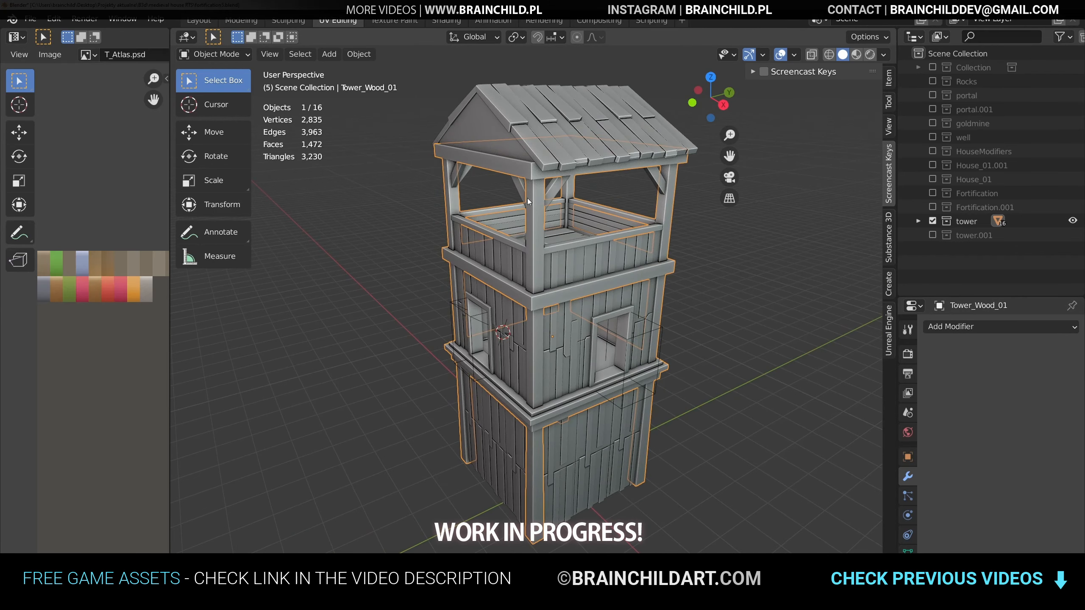
left_click(502, 144)
left_click(499, 140)
left_click(498, 140)
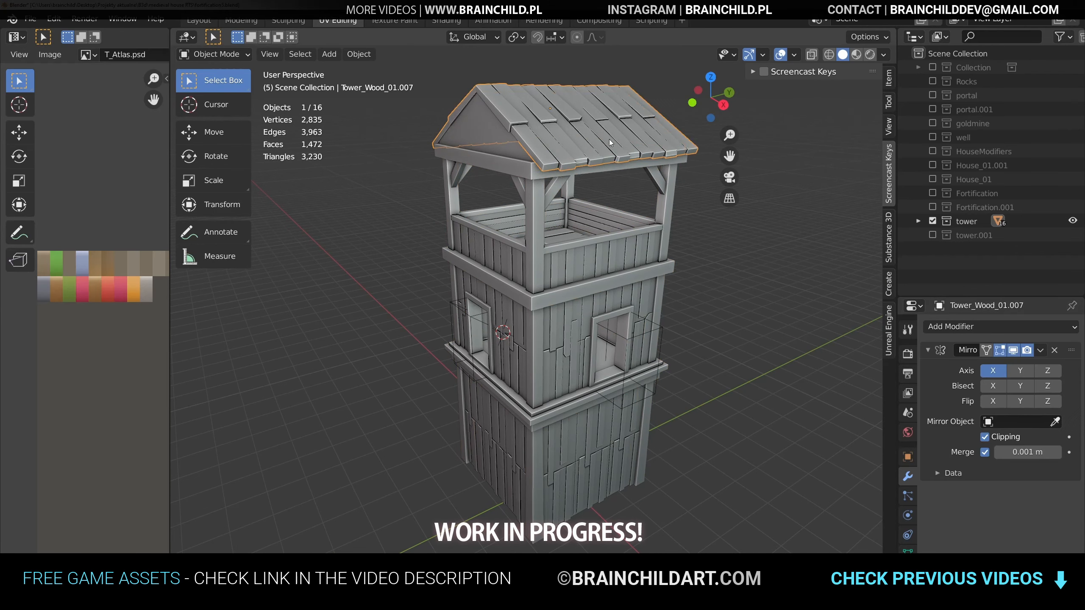
left_click(535, 421)
Delete the two wireframe cutter boxes around the tower's window openings.
scroll(535, 421, "up", 3)
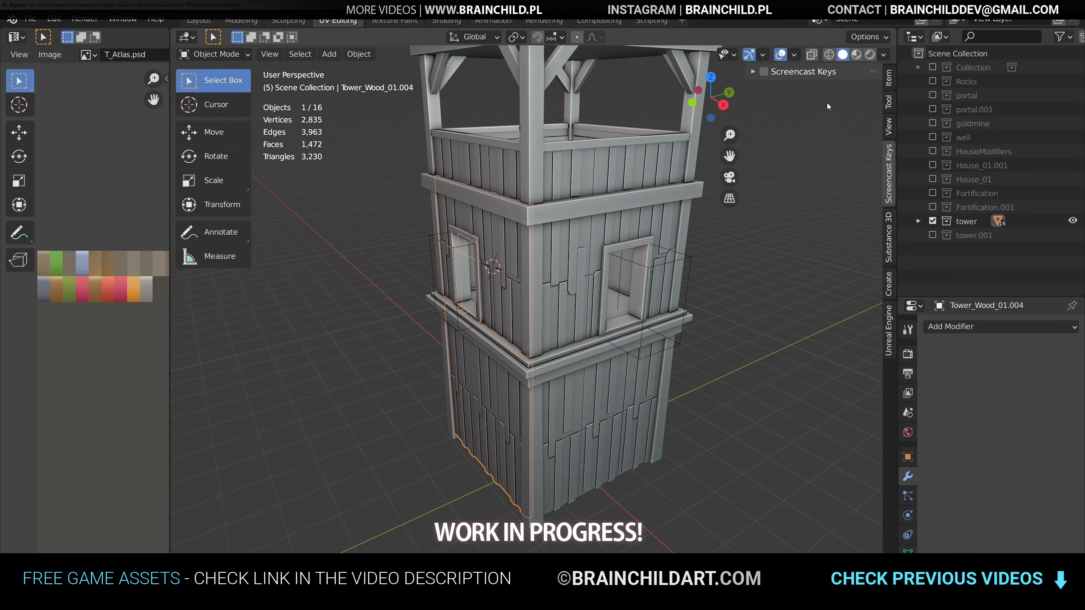
middle_click_drag(551, 258, 584, 256)
middle_click_drag(584, 256, 582, 260, "shift")
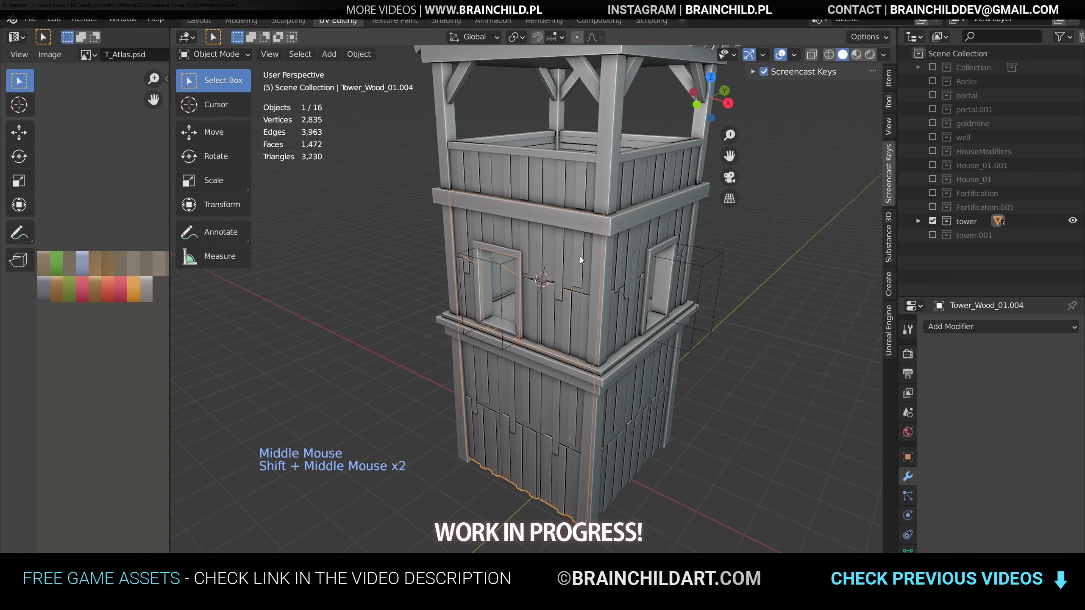
left_click(512, 267)
key("Delete")
left_click(690, 260)
key("Delete")
Delete the two stray vertices around the window opening in the mesh of plank wall Tower_Wood_01.004.
scroll(562, 246, "up", 3)
left_click(487, 231)
key("Tab")
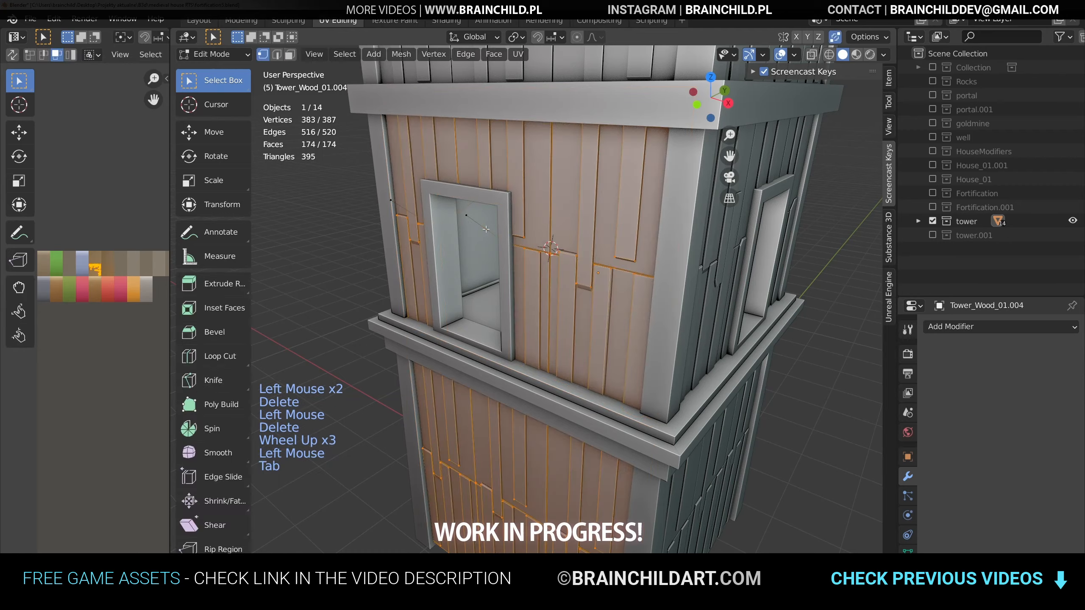
key("1")
left_click(469, 216)
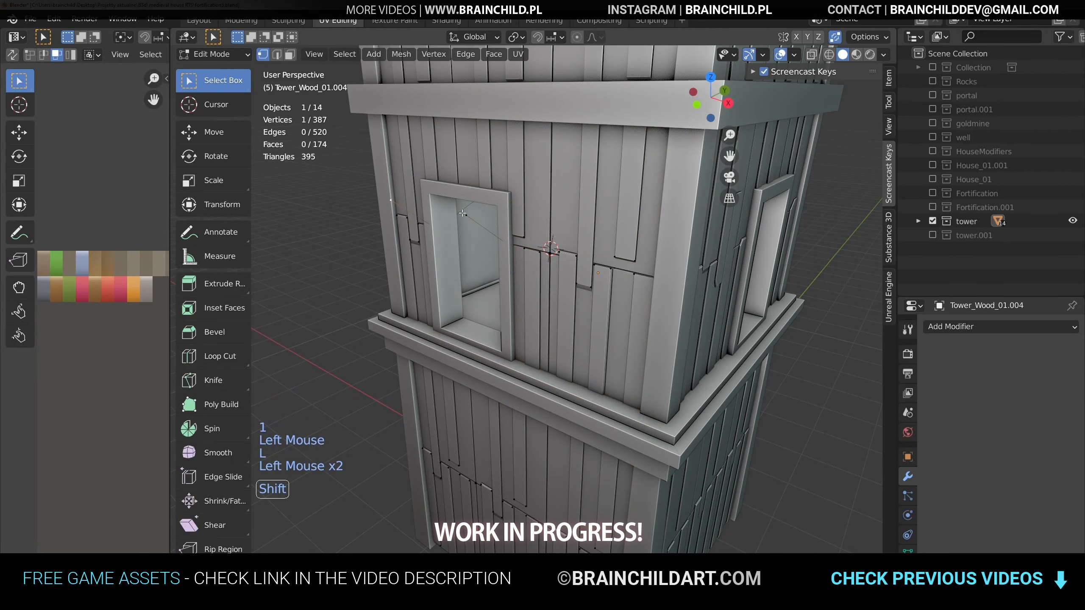
left_click(463, 213, "shift")
middle_click_drag(463, 213, 444, 201)
scroll(431, 200, "down", 3)
key("End")
key("Delete")
left_click(422, 186)
scroll(444, 201, "down", 3)
middle_click_drag(444, 201, 521, 227, "shift")
middle_click_drag(521, 226, 582, 218, "shift")
scroll(573, 230, "up", 3)
key("Tab")
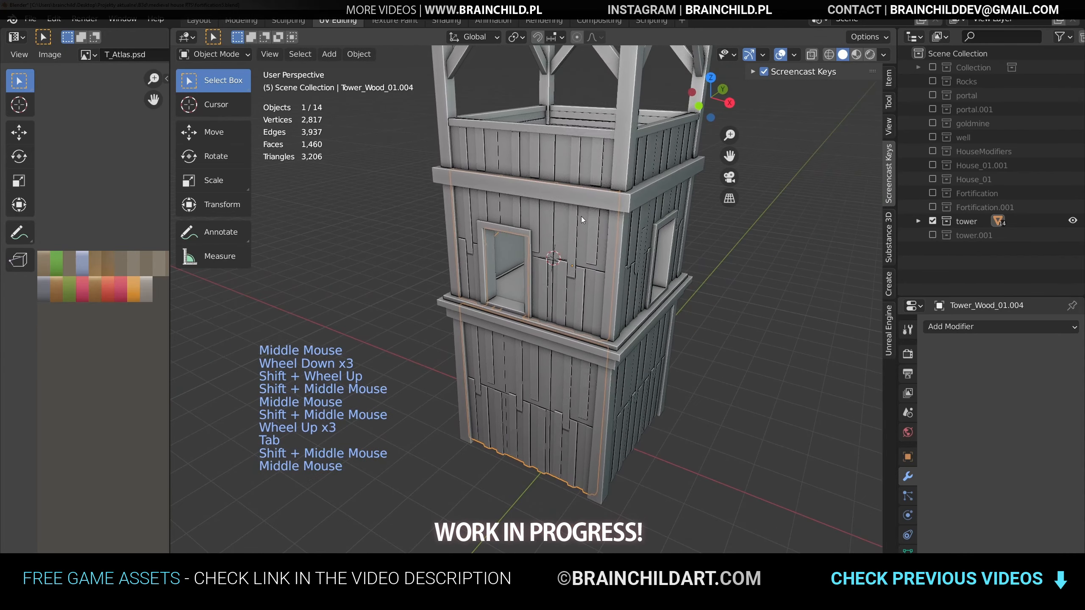
Join all the watchtower parts into a single mesh with the frame Tower_Wood_01 as the active object.
left_click(600, 360)
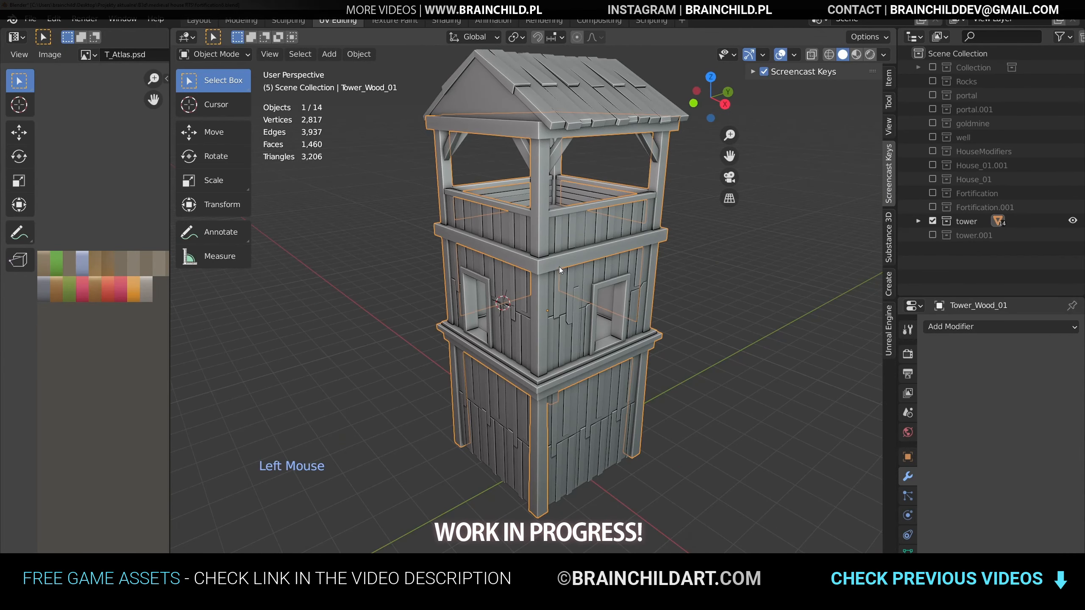
scroll(575, 252, "down", 3)
middle_click_drag(578, 249, 608, 220, "shift")
scroll(608, 220, "up", 3)
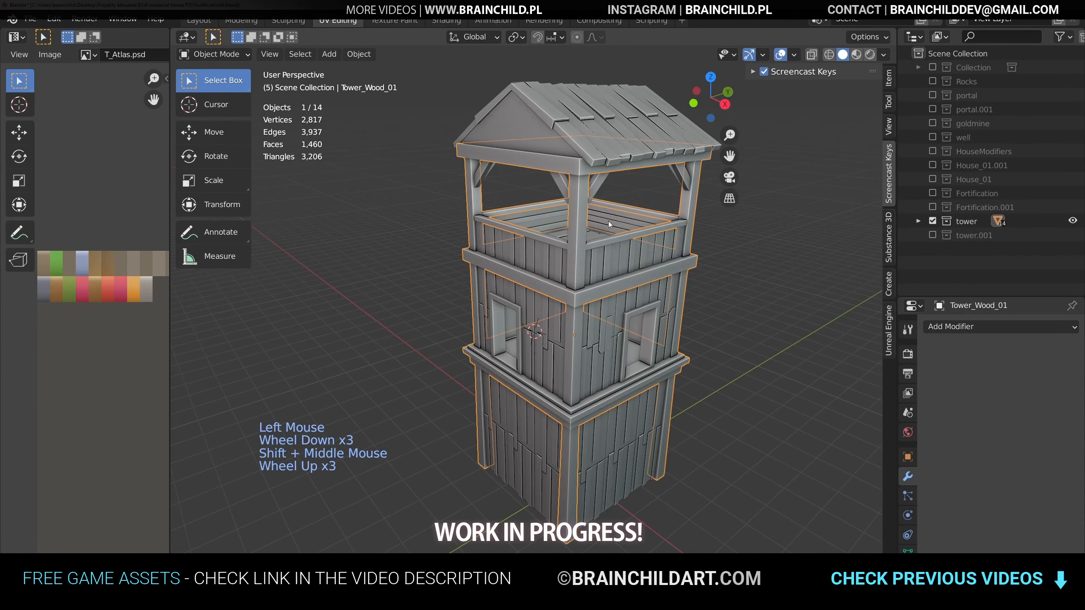
scroll(617, 245, "down", 4)
left_click_drag(504, 189, 656, 384)
scroll(656, 385, "up", 2)
scroll(655, 384, "up", 2)
key("ctrl+j")
Apply the joined tower's transforms.
middle_click_drag(642, 348, 710, 305, "shift")
key("g")
right_click(726, 318)
key("ctrl+a")
left_click(632, 347)
Delete the unneeded geometry picked on the joined tower mesh in Edit Mode.
scroll(490, 285, "up", 4)
key("Tab")
key("2")
left_click(464, 250)
mouse_move(623, 294)
middle_mouse_down()
mouse_move(585, 249)
mouse_move(460, 215)
mouse_move(540, 213)
mouse_move(449, 222)
middle_mouse_up()
key("Delete")
left_click(523, 229)
Check the edges and faces of the joined tower mesh for loose geometry, using wireframe display and test moves.
scroll(491, 222, "up", 3)
key("z")
key("z")
key("2")
key("3")
left_click(537, 211)
key("g")
right_click(545, 224)
scroll(545, 224, "down", 3)
left_click(639, 223, "shift")
middle_click_drag(639, 223, 573, 252)
key("g")
key("2")
scroll(546, 245, "up", 2)
left_click(485, 295)
scroll(522, 350, "up", 3)
left_click(528, 215, "shift")
scroll(528, 216, "down", 3)
scroll(572, 252, "down", 4)
middle_click_drag(573, 252, 621, 286)
Delete the two stray vertices on the interior walls beside the window openings.
left_click(610, 210)
middle_click_drag(611, 210, 529, 220)
middle_click_drag(529, 220, 525, 273, "shift")
scroll(542, 256, "up", 7)
middle_click_drag(525, 273, 615, 337, "shift")
left_click(597, 187)
middle_click_drag(597, 188, 462, 201)
mouse_move(462, 201)
middle_mouse_down("shift")
mouse_move(451, 204)
mouse_move(474, 209)
middle_mouse_up("shift")
scroll(474, 208, "up", 1)
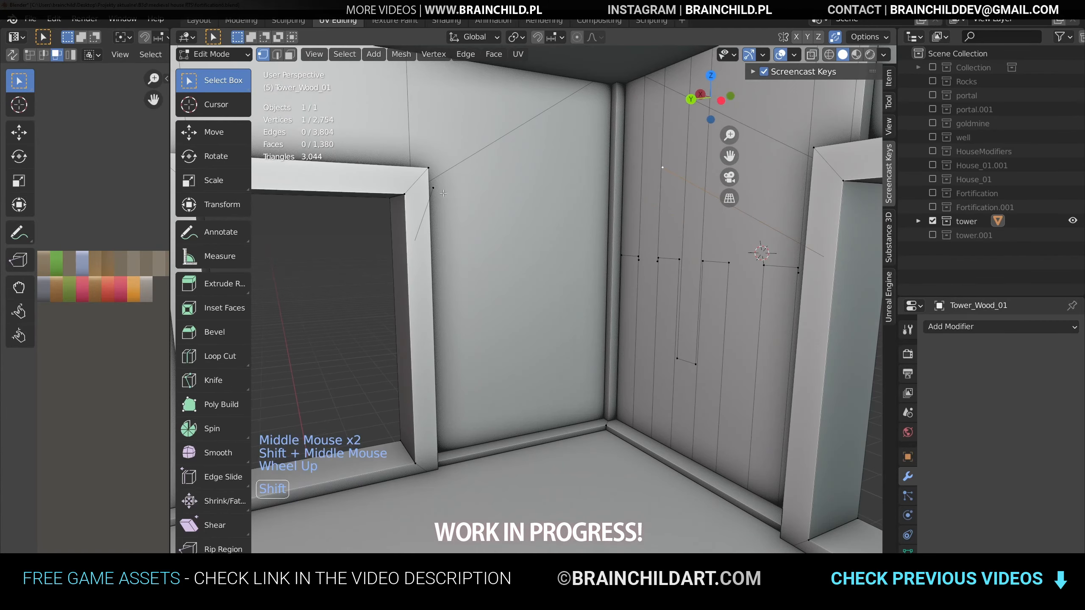
left_click(758, 253, "shift")
middle_click_drag(757, 253, 878, 266, "shift")
key("Delete")
left_click(598, 218)
Examine the cleaned tower mesh from several sides, including its underside.
middle_click_drag(679, 231, 598, 244, "shift")
middle_click_drag(598, 244, 436, 261)
middle_click_drag(436, 261, 574, 246)
scroll(534, 259, "down", 10)
scroll(585, 257, "up", 1, "shift")
middle_click_drag(574, 246, 610, 228)
middle_click_drag(610, 228, 637, 265)
scroll(705, 316, "down", 1)
middle_click_drag(636, 265, 619, 241)
middle_click_drag(620, 241, 561, 101)
scroll(561, 101, "up", 1)
middle_click_drag(561, 101, 606, 49)
Flatten the vertices at the tower's base along global Z in front view and delete the four bottom faces.
middle_click_drag(633, 428, 711, 369, "shift")
key("z")
left_click(691, 363)
key("b")
left_click_drag(463, 332, 752, 387)
key("z")
key("backslash")
key("s")
key("z")
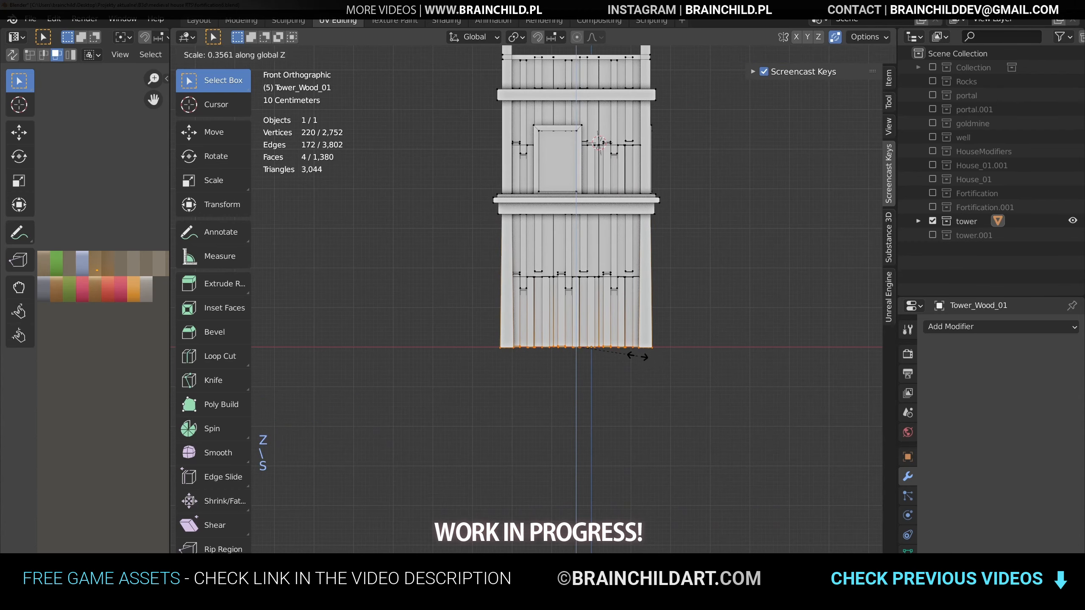
left_click(627, 355)
left_click(612, 378)
middle_click_drag(614, 380, 668, 386)
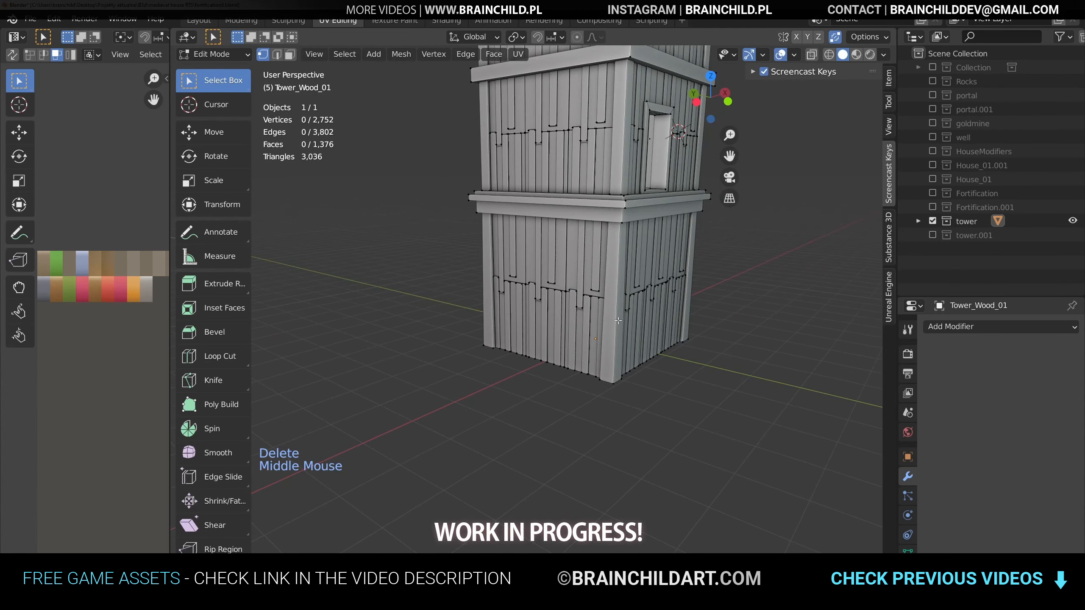
Save the file with the cleaned tower base.
scroll(617, 320, "down", 2)
middle_click_drag(617, 320, 632, 329, "shift")
key("ctrl+s")
key("a")
middle_click_drag(726, 337, 599, 360, "alt")
key("ctrl+s")
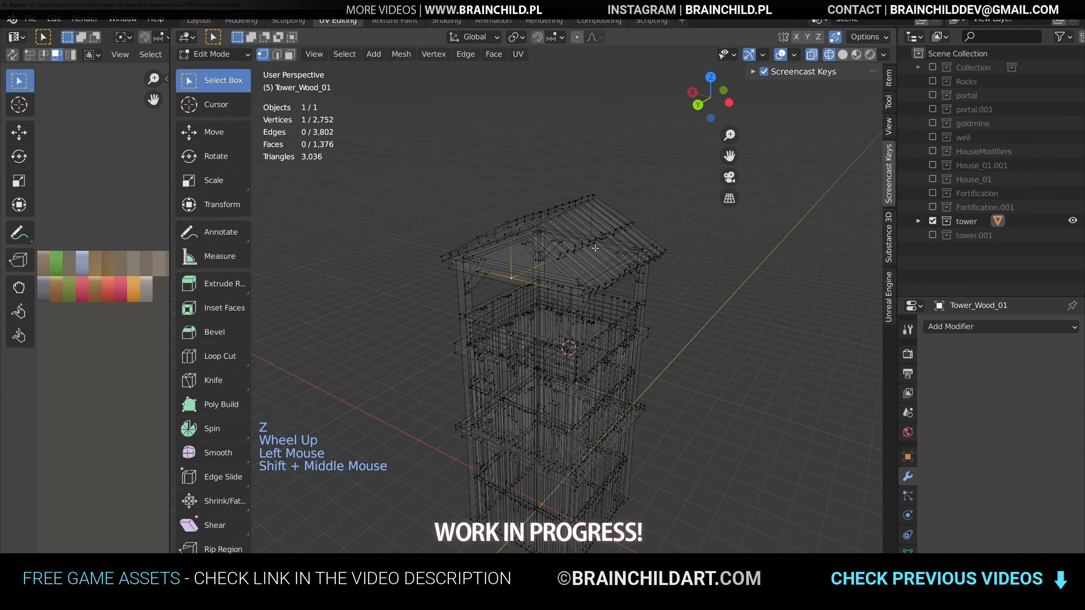
Select the vertices at the base of the roof's gable end in wireframe display and move them.
mouse_move(595, 248)
middle_mouse_down()
mouse_move(603, 238)
mouse_move(551, 239)
middle_mouse_up()
scroll(603, 237, "up", 2)
left_click(485, 222, "shift")
key("z")
mouse_move(485, 226)
middle_mouse_down()
mouse_move(459, 263)
mouse_move(487, 255)
mouse_move(614, 307)
mouse_move(615, 265)
middle_mouse_up()
key("g")
left_click(459, 264)
Compare the tower in wireframe and solid shading and save the file.
key("z")
key("z")
key("a")
key("z")
key("z")
scroll(614, 307, "down", 2)
middle_click_drag(615, 265, 648, 310)
key("ctrl+s")
Examine the roof and upper platform up close in face selection mode.
scroll(717, 268, "down", 1)
scroll(649, 310, "down", 1)
middle_click_drag(553, 243, 498, 241)
middle_click_drag(498, 240, 540, 271, "shift")
scroll(521, 240, "up", 2)
scroll(555, 261, "up", 4)
mouse_move(585, 236)
middle_mouse_down("shift")
mouse_move(608, 282)
mouse_move(604, 316)
mouse_move(610, 287)
mouse_move(576, 239)
middle_mouse_up("shift")
scroll(626, 275, "down", 1)
left_click(610, 287)
key("3")
scroll(576, 222, "up", 1)
key("Tab")
left_click(576, 214)
key("l")
middle_click_drag(504, 171, 590, 222)
key("ctrl+z")
Select the inner plank faces of the upper parapet and run a normals correction on them.
left_click(616, 221, "shift")
left_click(457, 192, "shift")
key("alt+n")
left_click(560, 199)
middle_click_drag(589, 222, 615, 244)
middle_click_drag(615, 243, 639, 262)
scroll(598, 287, "up", 3)
middle_click_drag(598, 286, 679, 256)
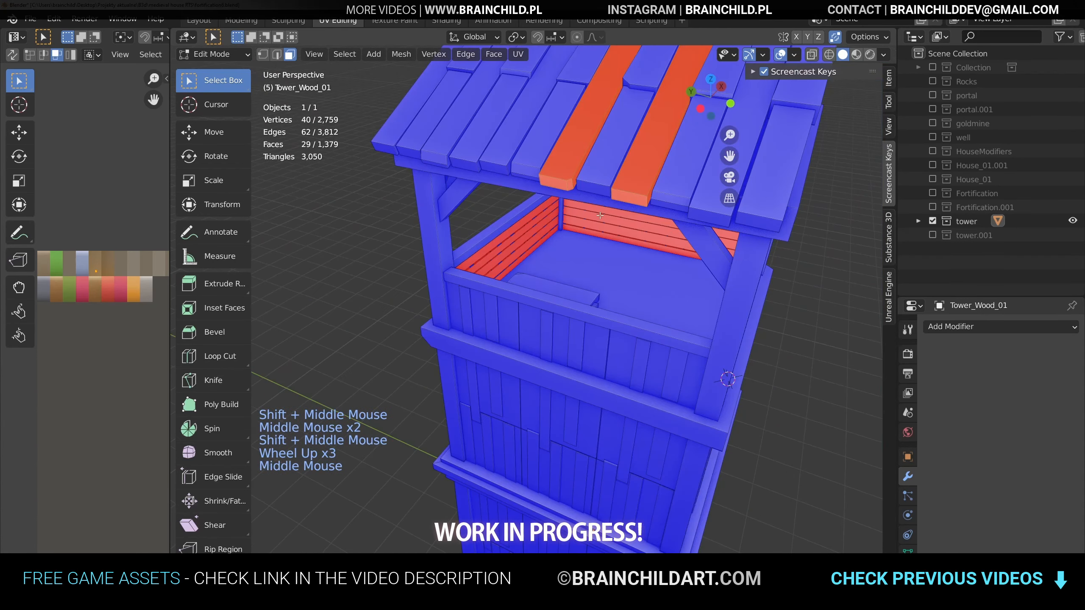
Select the inverted faces on the two incorrectly oriented roof planks.
left_click(639, 180)
left_click(629, 199, "shift")
left_click(647, 201, "shift")
middle_click_drag(571, 183, 505, 314, "shift")
left_click(505, 314, "shift")
left_click(503, 313, "shift")
left_click(500, 312, "shift")
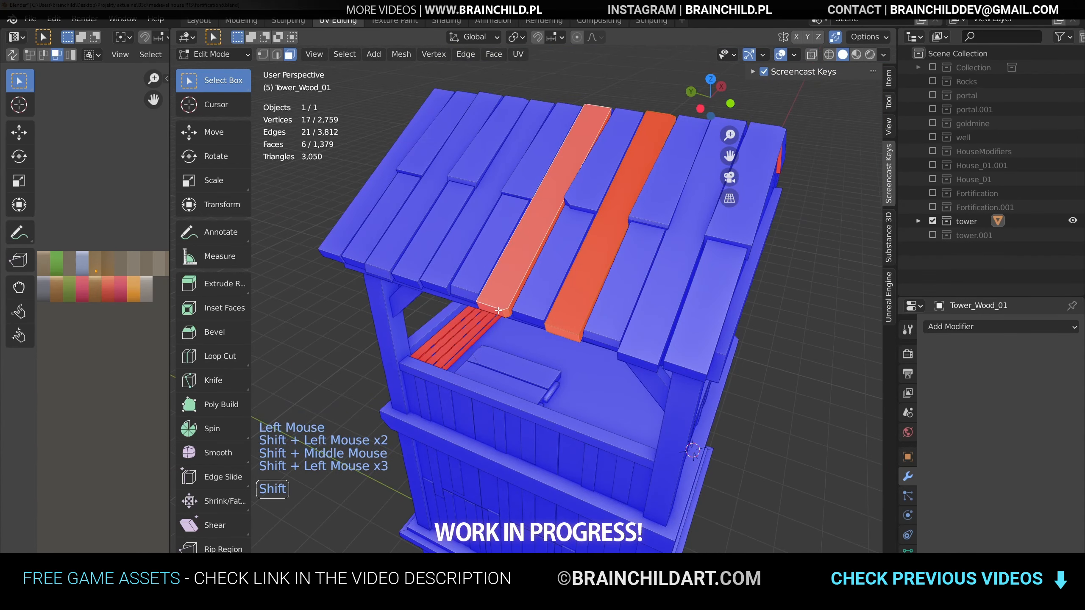
left_click(498, 312, "shift")
left_click(534, 239, "shift")
middle_click_drag(534, 239, 715, 310)
Add the thin inverted side faces between the roof planks to the selection and run a normals correction on them.
left_click(551, 141, "shift")
scroll(564, 248, "up", 5)
key("ctrl+z")
left_click(566, 274, "shift")
scroll(566, 274, "down", 2)
scroll(566, 274, "down", 3)
key("ctrl+z")
left_click(718, 215, "shift")
key("alt+n")
left_click(709, 225)
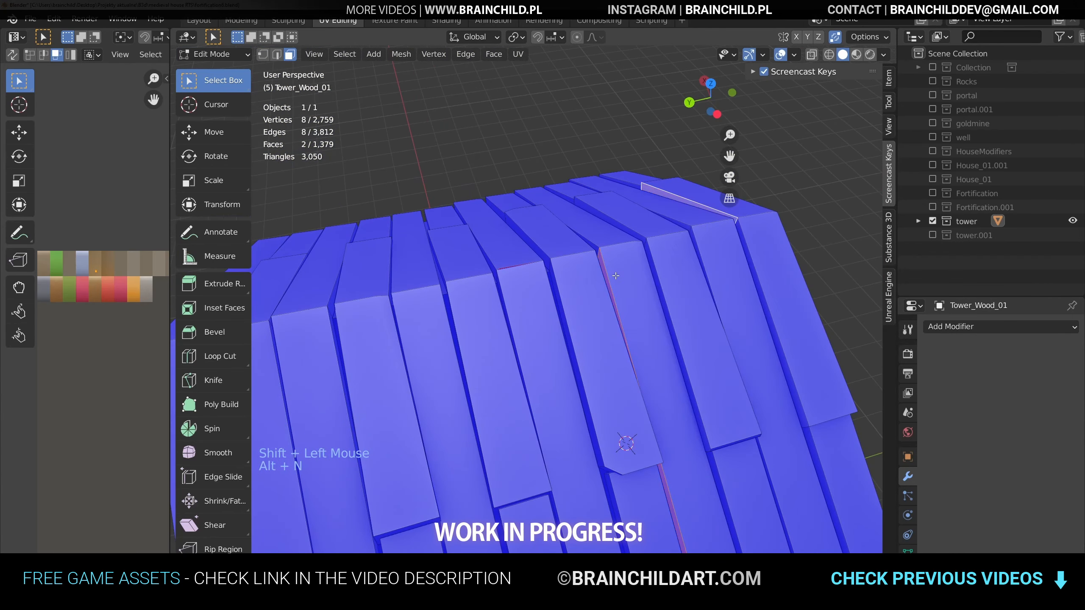
Select all the inner parapet planks of the upper platform and flip their normals.
key("Tab")
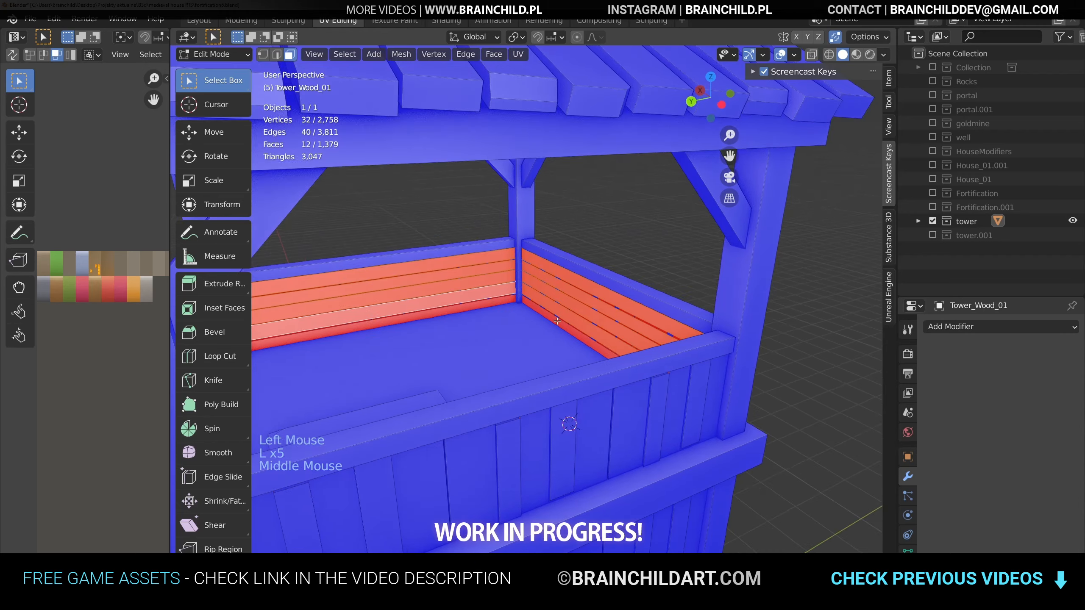
key("l")
middle_click_drag(564, 417, 473, 287)
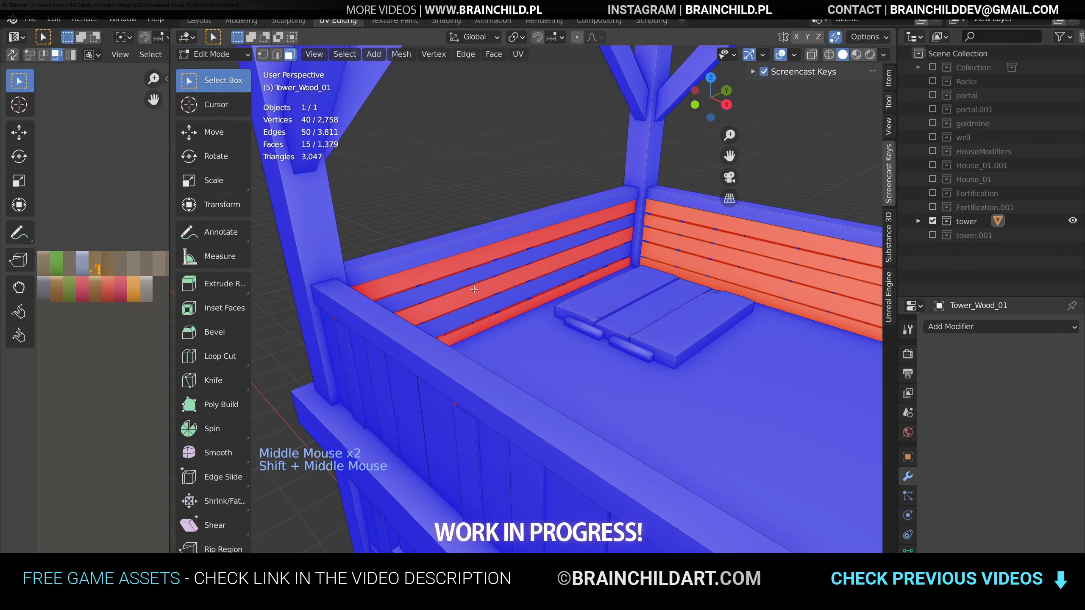
key("l")
key("l")
key("l")
key("alt+n")
left_click(560, 285)
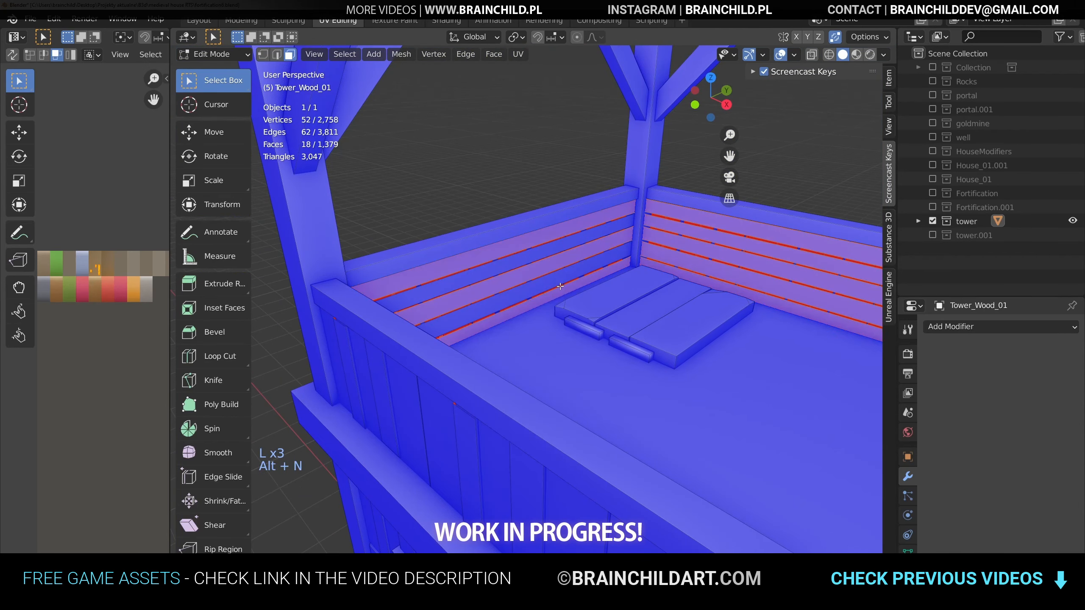
key("a")
key("ctrl+z")
key("l")
key("l")
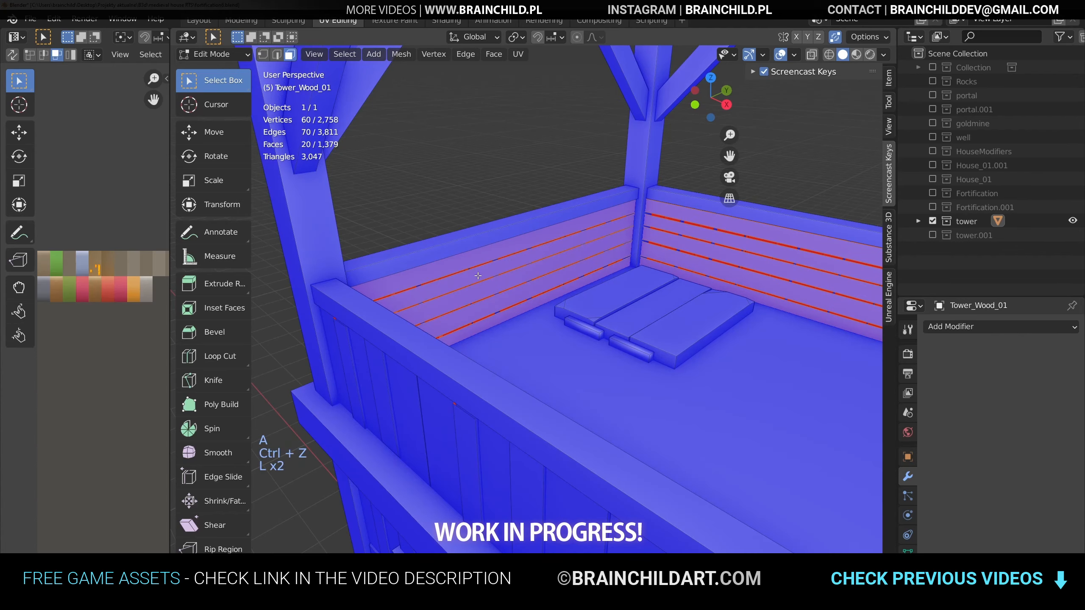
Separate the inner parapet planks into their own object and give it a Solidify modifier with 0.09 m thickness.
middle_click_drag(708, 328, 692, 316, "shift")
middle_click_drag(692, 316, 649, 317)
scroll(617, 310, "up", 2)
middle_click_drag(649, 316, 674, 320, "shift")
key("p")
left_click(680, 328)
key("Tab")
left_click(595, 213)
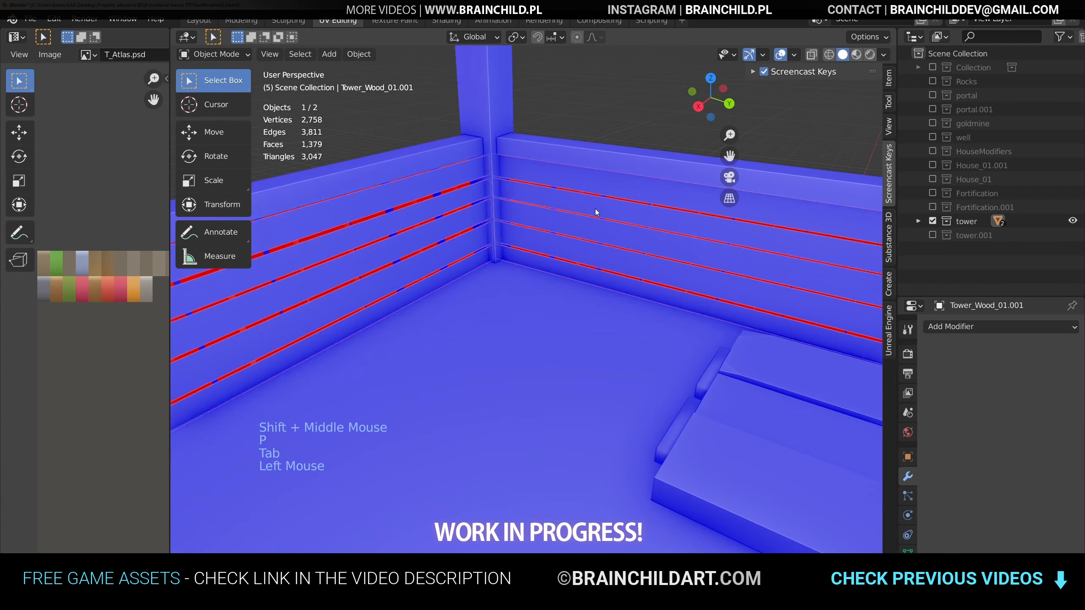
left_click(950, 329)
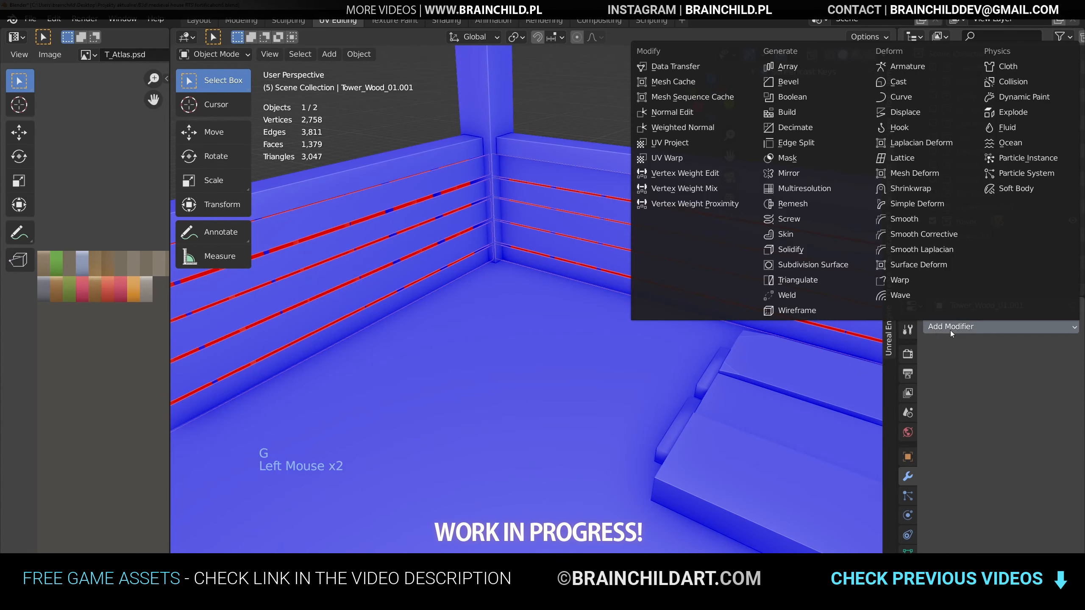
left_click(791, 250)
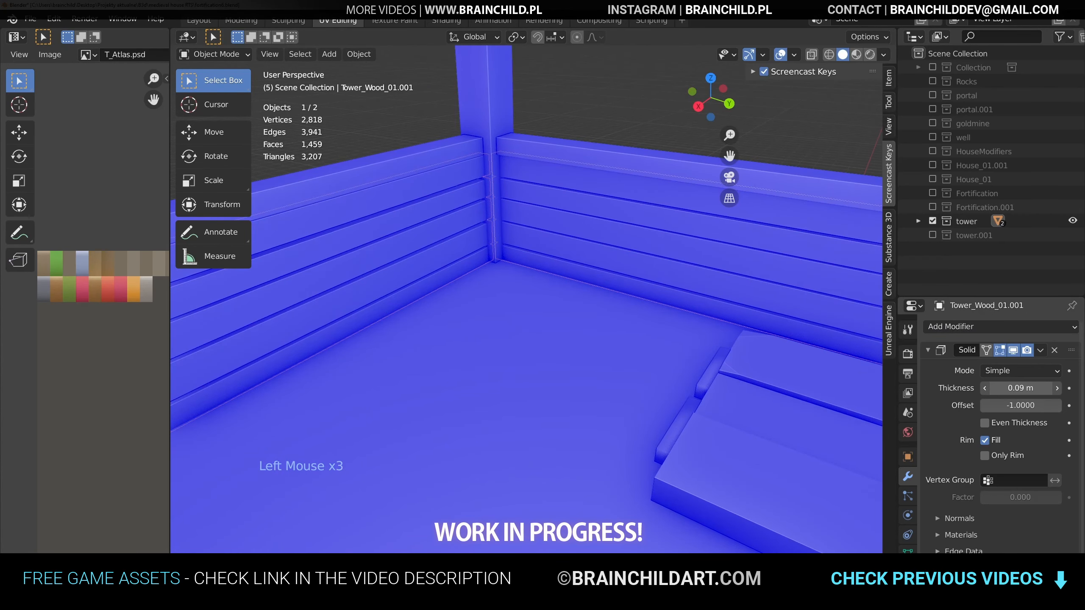
Open the separated planks for editing and select the upper planks on one parapet side.
scroll(503, 324, "down", 6)
middle_click_drag(503, 324, 682, 362)
scroll(487, 313, "up", 5)
scroll(569, 352, "up", 2)
key("Tab")
key("a")
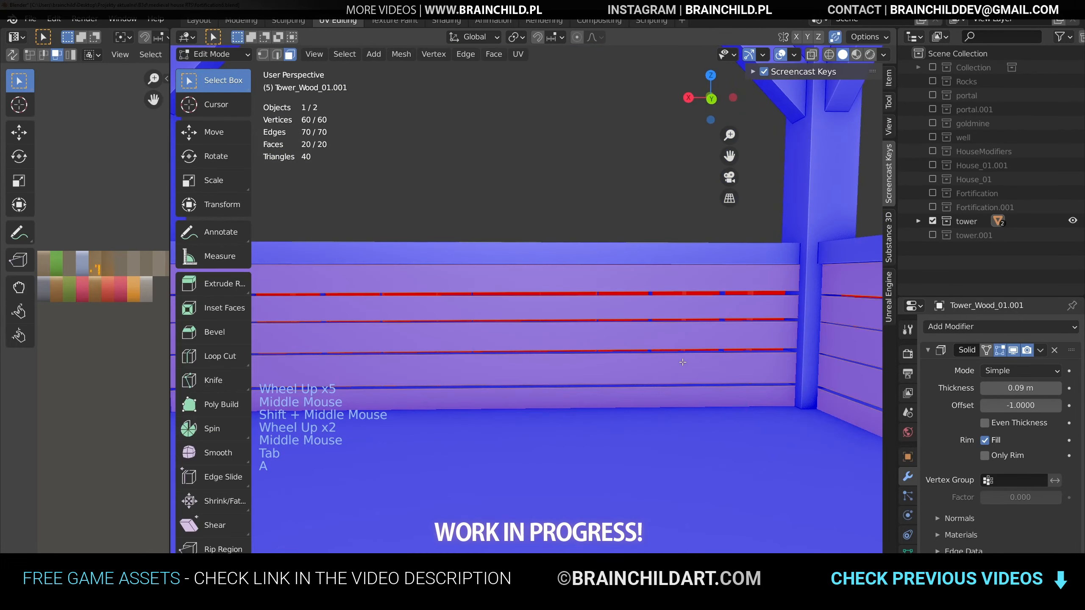
key("s")
left_click(656, 281)
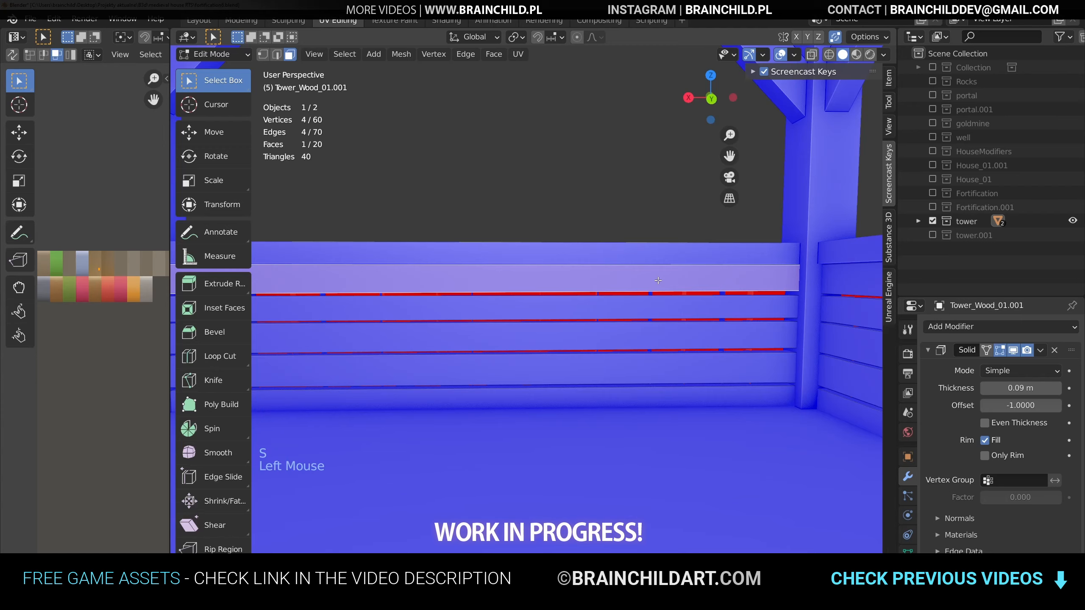
key("l")
key("l")
Change the transform pivot point and scale the selected parapet planks by about 1.09 along the Z axis.
middle_click_drag(675, 309, 590, 338)
middle_click_drag(589, 338, 550, 353)
middle_click_drag(551, 353, 538, 359)
middle_click_drag(538, 359, 539, 300, "shift")
mouse_move(539, 299)
middle_mouse_down()
mouse_move(491, 291)
mouse_move(522, 291)
middle_mouse_up()
left_click(493, 37)
left_click(513, 38)
left_click(532, 73)
middle_click_drag(533, 72, 564, 170)
key("s")
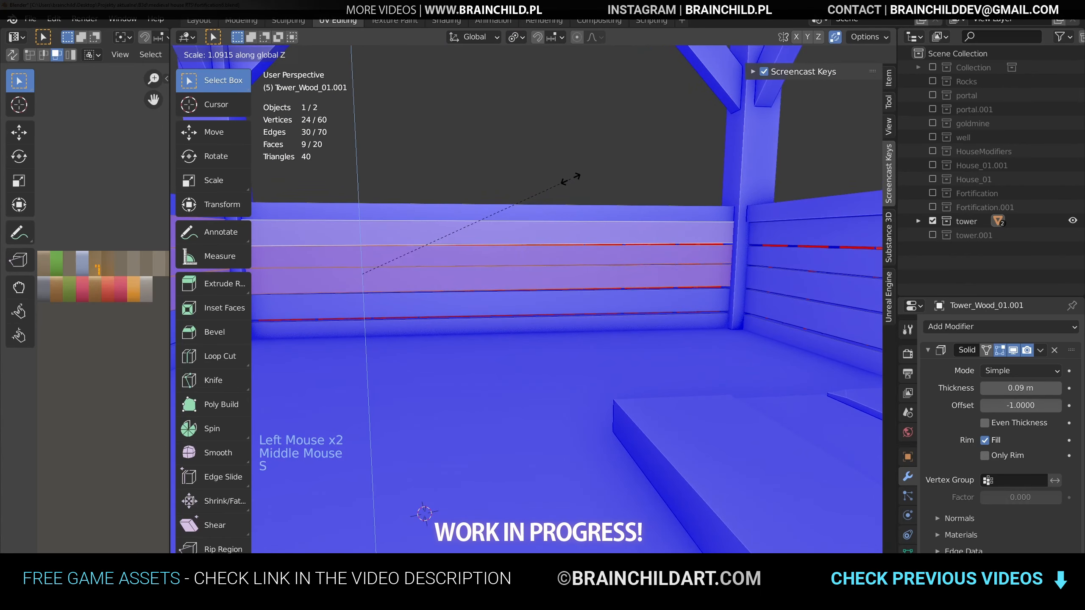
left_click(574, 177)
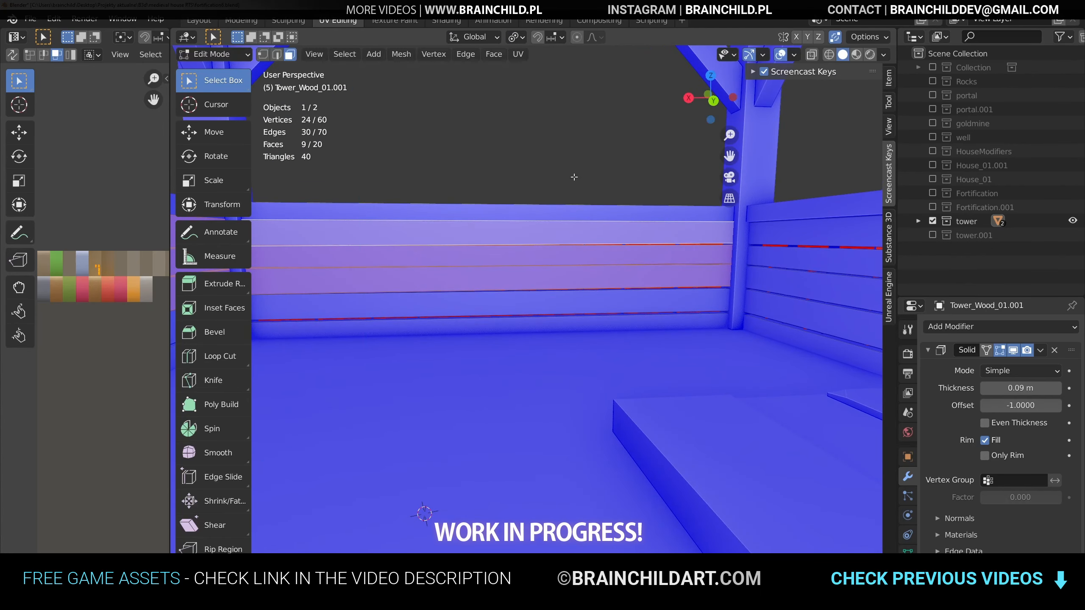
Move an inner parapet plank slightly along the Z axis and return to Object Mode.
middle_click_drag(574, 177, 684, 265)
left_click(594, 244)
key("g")
key("z")
left_click(602, 244)
scroll(602, 243, "down", 5)
key("Tab")
scroll(644, 271, "down", 7)
left_click(630, 285)
Select the inverted geometry seen through the middle-level window openings and correct its normals.
middle_click_drag(684, 265, 712, 209)
scroll(691, 241, "up", 3)
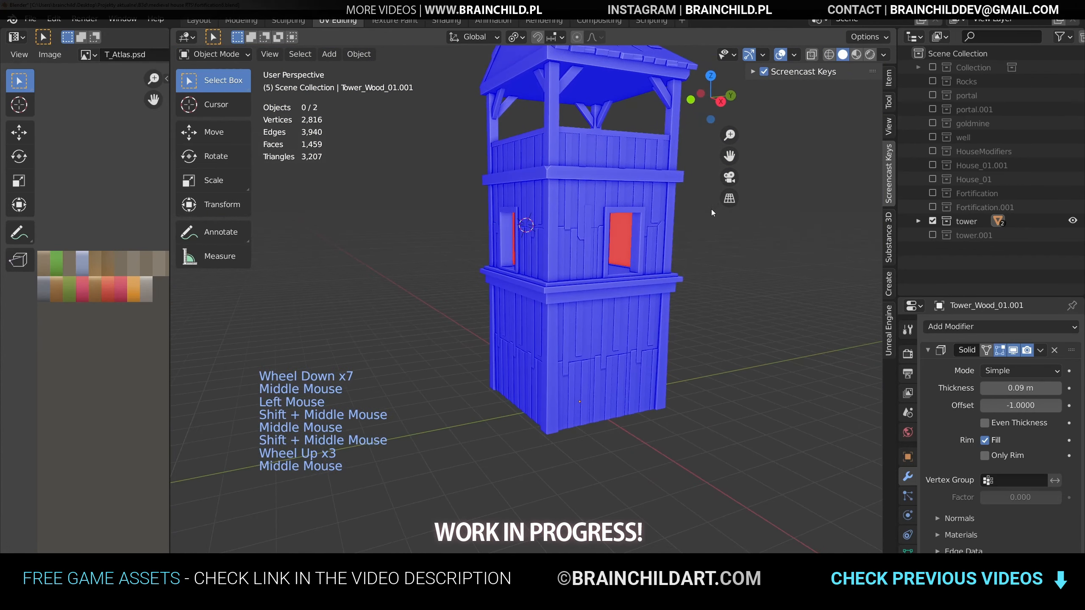
key("Tab")
key("Tab")
left_click(575, 258)
key("Tab")
left_click(572, 257)
middle_click_drag(571, 256, 539, 295)
scroll(481, 244, "up", 2)
key("l")
key("alt+n")
left_click(620, 245)
key("Tab")
Save the file and select the main tower body.
scroll(734, 267, "down", 5)
left_click(638, 266)
scroll(534, 263, "down", 1)
key("ctrl+s")
middle_click_drag(539, 295, 543, 253)
middle_click_drag(543, 253, 598, 277)
left_click(551, 280)
scroll(598, 277, "up", 1)
mouse_move(598, 278)
middle_mouse_down("shift")
mouse_move(629, 276)
mouse_move(613, 275)
middle_mouse_up("shift")
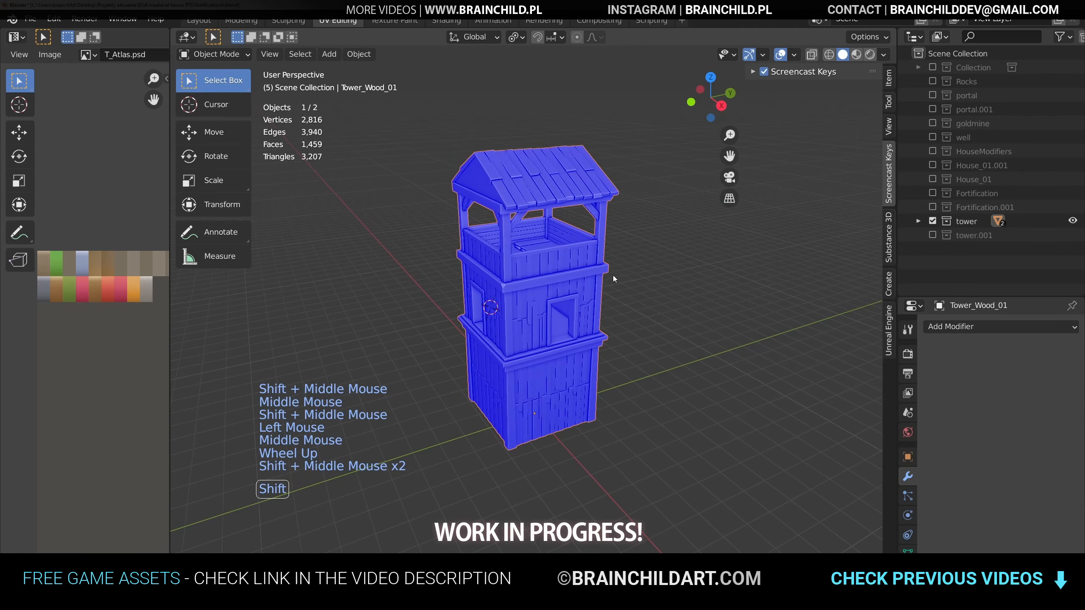
Try joining the separated parapet planks with the tower body, and undo the join.
left_click(918, 220)
left_click(982, 249)
key("g")
key("Escape")
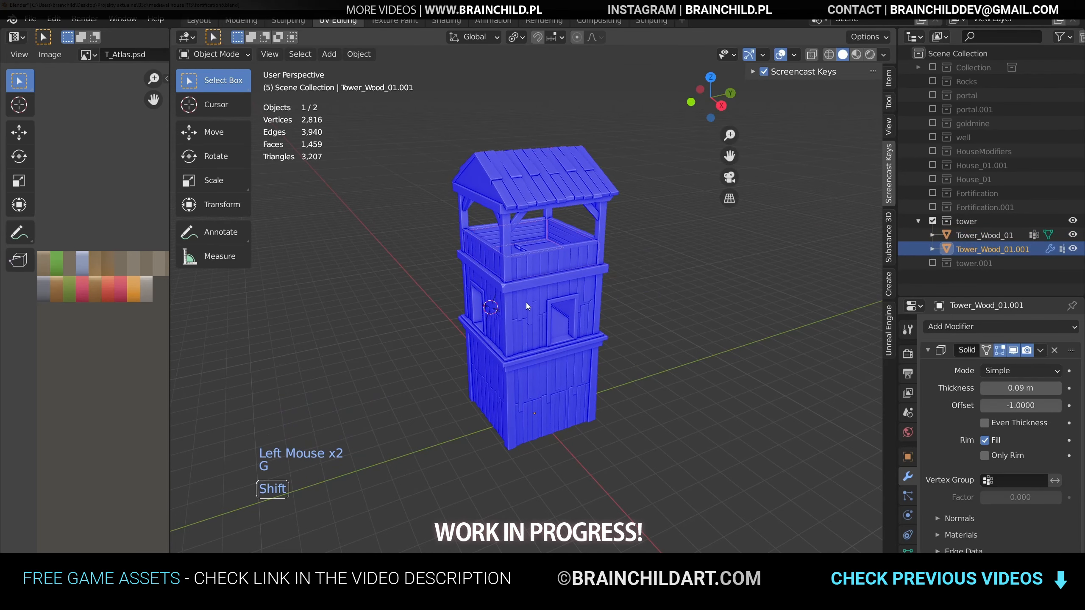
left_click(525, 303, "shift")
key("ctrl+j")
scroll(632, 336, "up", 6)
middle_click_drag(649, 260, 589, 295, "shift")
key("ctrl+z")
scroll(613, 302, "down", 1, "shift")
Apply the Solidify modifier on the separated parapet planks and join them with the tower body.
left_click(615, 355)
left_click(961, 349)
key("ctrl+a")
left_click(641, 336, "shift")
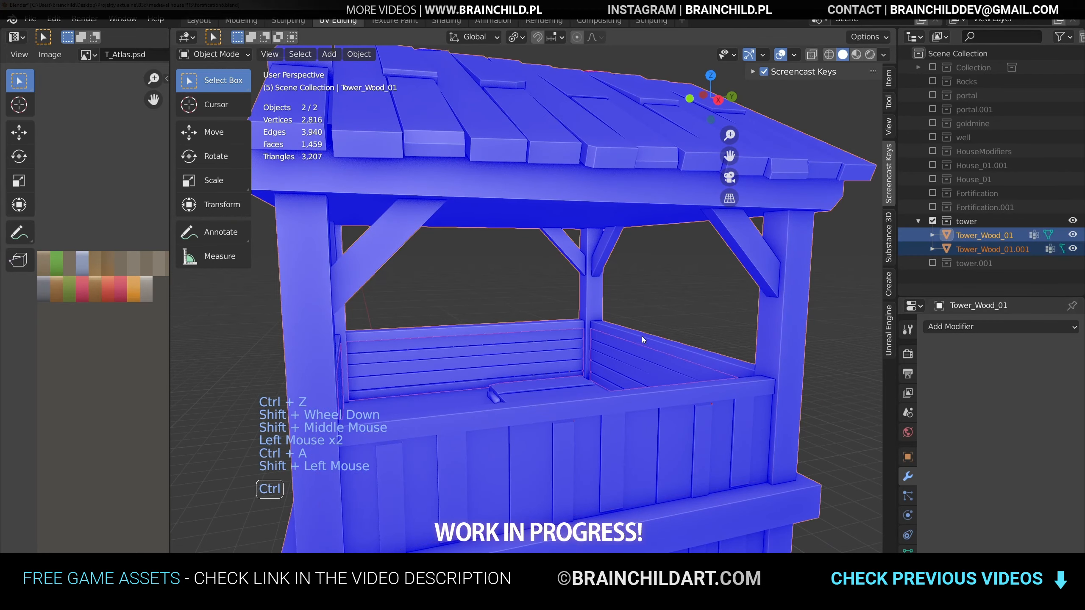
key("ctrl+j")
scroll(641, 336, "down", 7)
Rename the joined tower as Tower_Wood_01_LOD0 and save the file.
triple_click(982, 234)
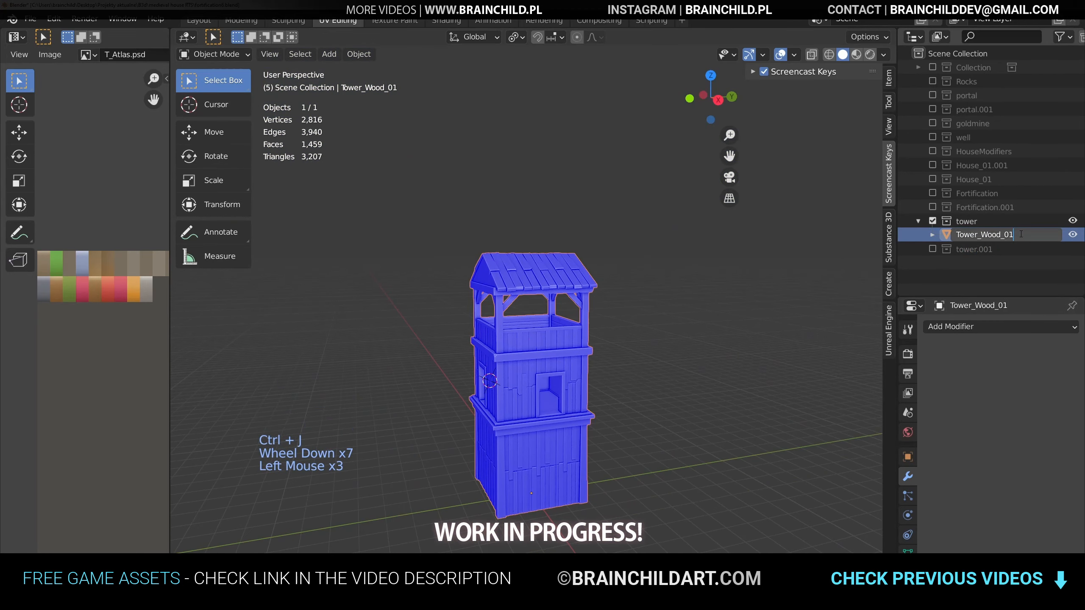
scroll(611, 277, "down", 2)
middle_click_drag(610, 277, 602, 283, "shift")
key("ctrl+s")
middle_click_drag(602, 282, 627, 301, "shift")
scroll(600, 314, "up", 1)
scroll(593, 283, "up", 2)
scroll(593, 283, "up", 1)
scroll(573, 296, "down", 1)
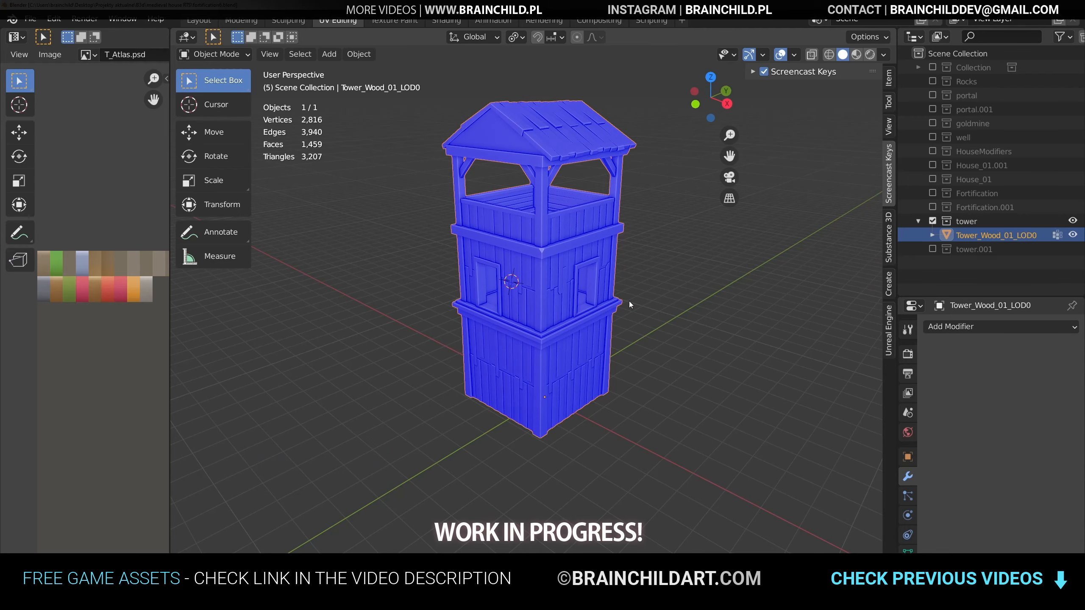
Rename the tower object as Tower_Wood_L_01_LOD0.
middle_click_drag(629, 301, 705, 252)
double_click(1016, 235)
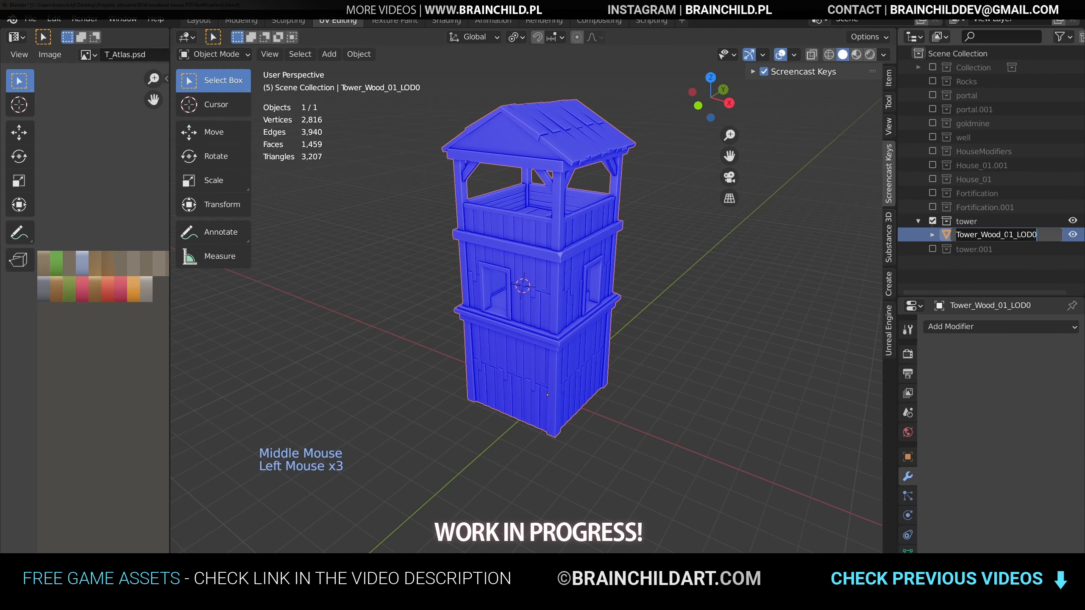
key("Return")
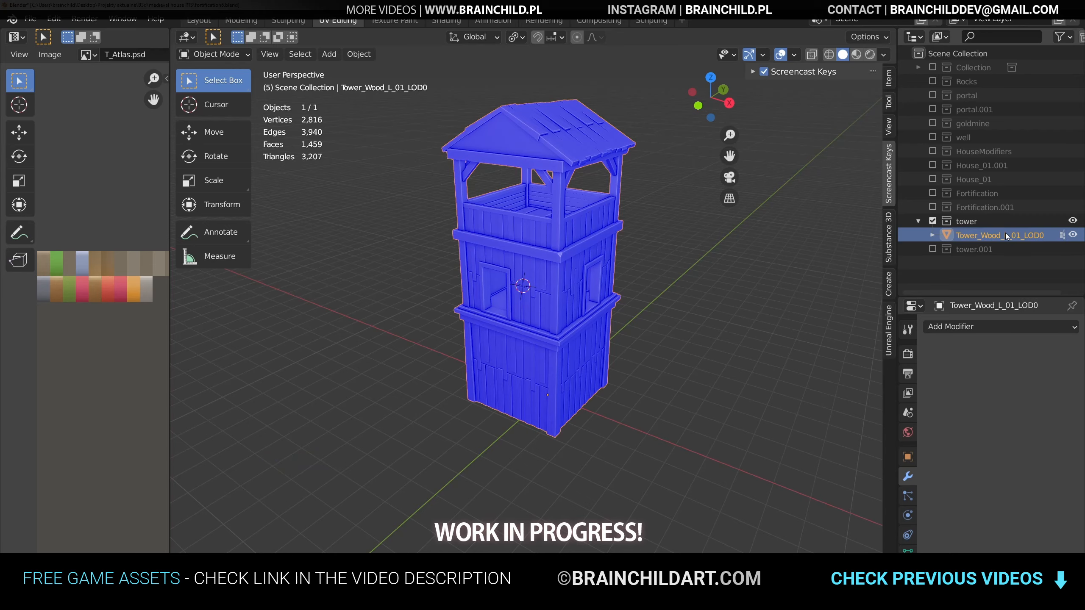
middle_click_drag(634, 297, 669, 297)
left_click(590, 316)
key("g")
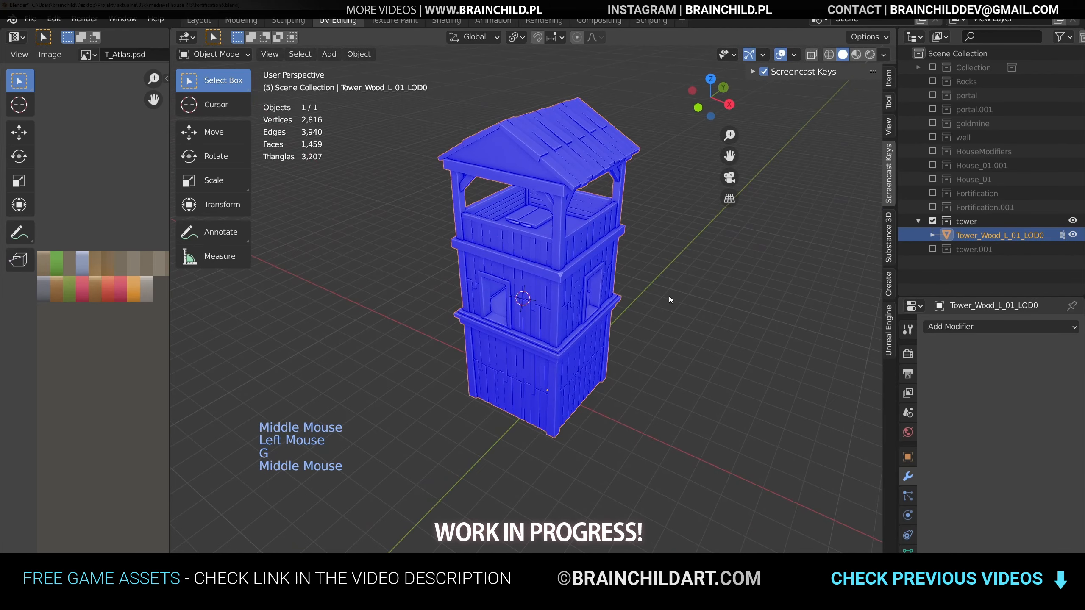
left_click(1015, 236)
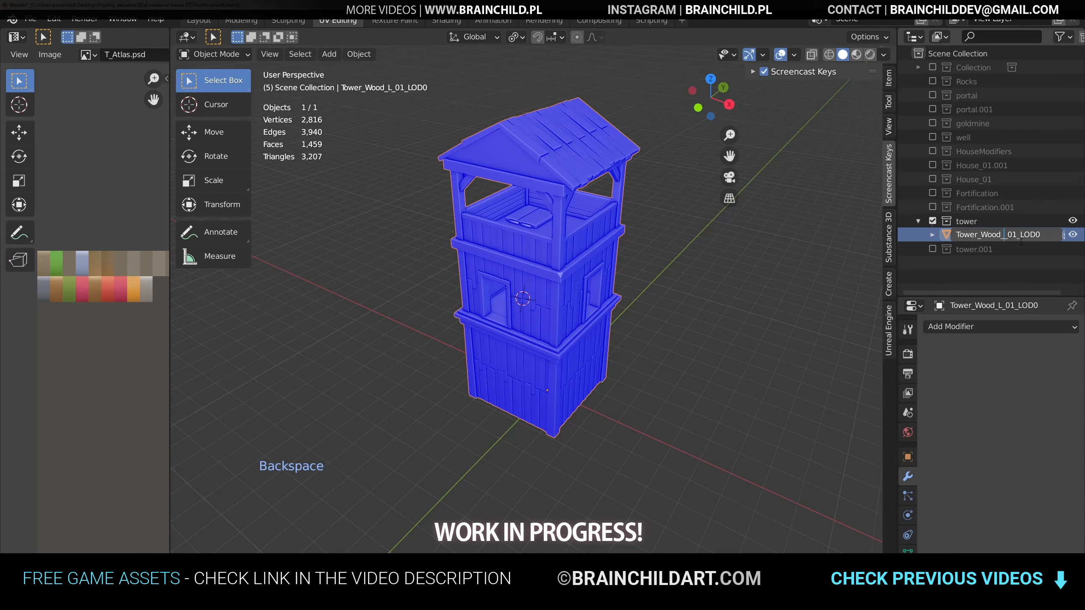
left_click(575, 271)
key("g")
middle_click_drag(637, 293, 549, 308)
right_click(617, 264)
Duplicate the tower in top view and place the copy beside the original.
middle_click_drag(548, 308, 546, 356, "alt")
key("shift+d")
key("g")
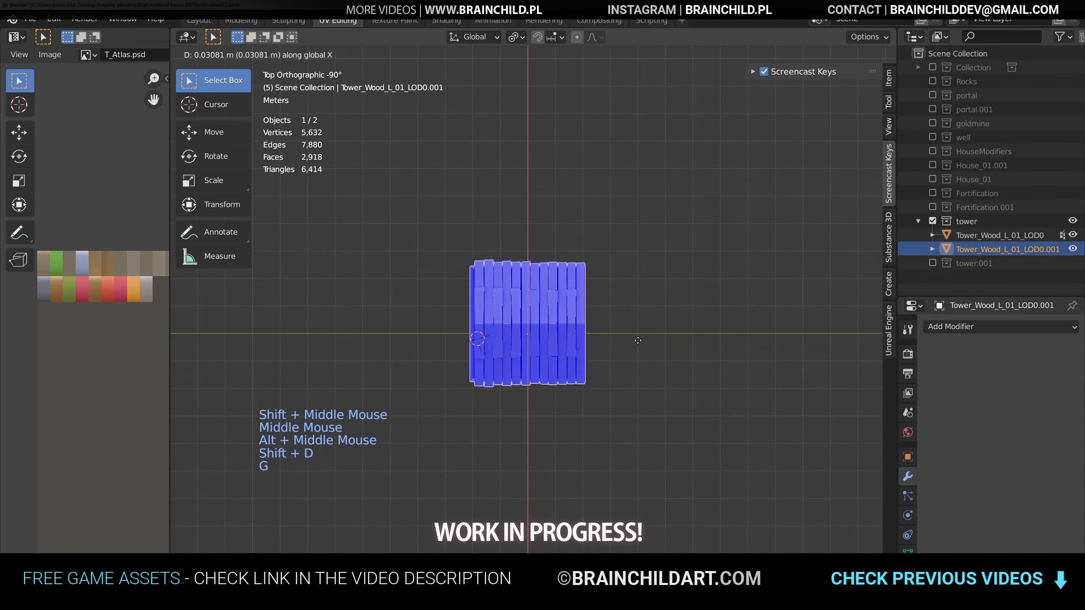
right_click(683, 346)
right_click(683, 346)
key("g")
left_click(850, 339)
Delete the frame pieces around the middle-level window openings on the duplicated tower.
middle_click_drag(846, 335, 679, 278)
middle_click_drag(679, 278, 568, 226)
scroll(646, 241, "up", 4)
key("Tab")
left_click(558, 272)
key("l")
key("l")
key("Delete")
left_click(525, 212)
Delete the wall planks around the window openings on both windowed middle-level sides of the duplicated tower.
middle_click_drag(598, 239, 528, 239)
left_click(523, 241)
scroll(523, 241, "down", 1)
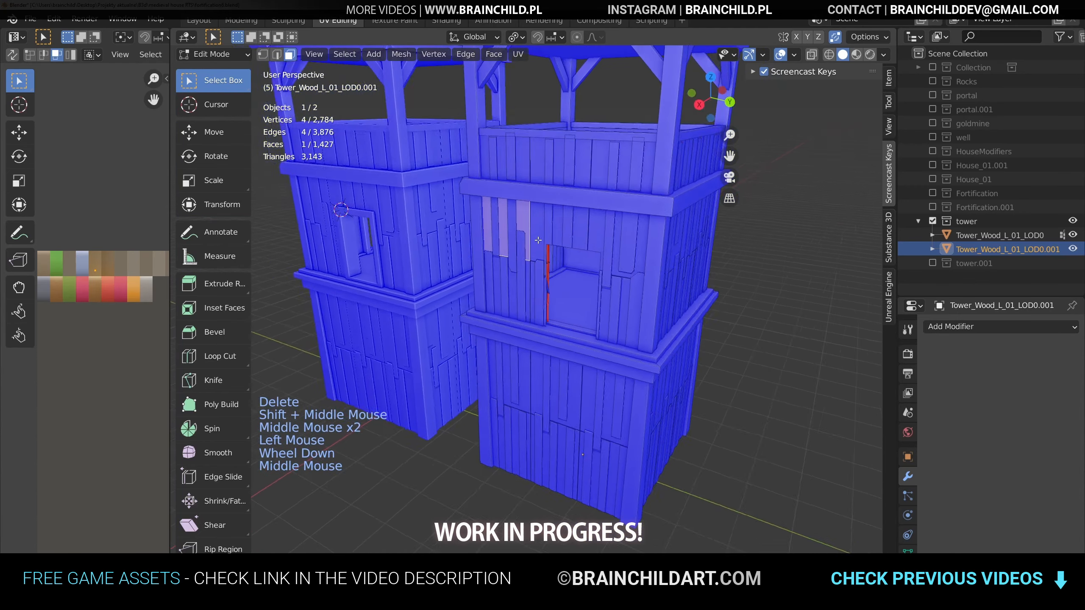
key("l")
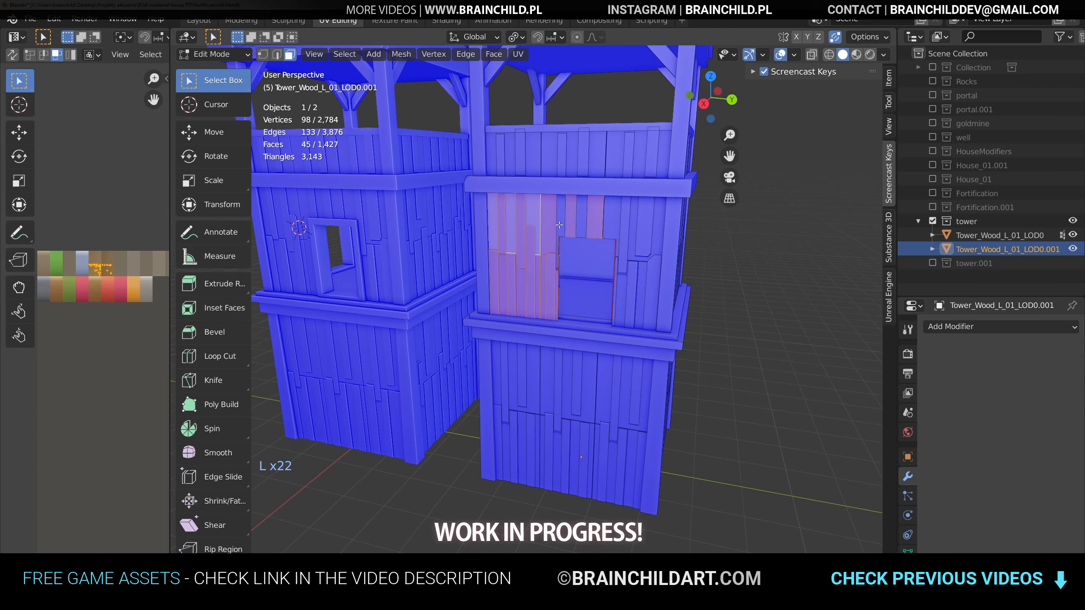
key("l")
key("l")
key("l")
middle_click_drag(639, 293, 598, 269)
key("l")
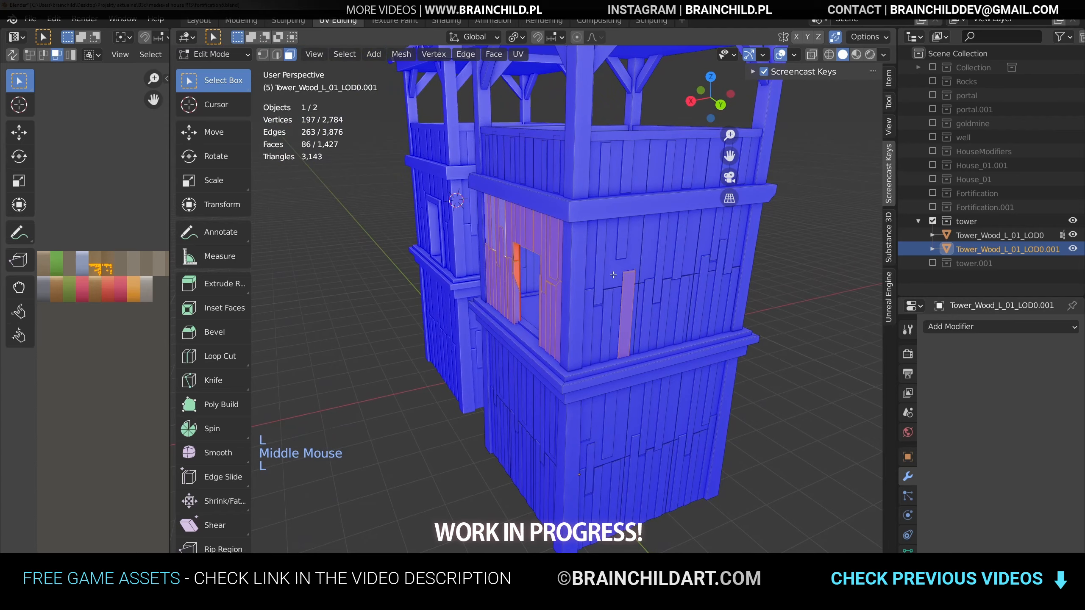
key("ctrl+z")
middle_click_drag(626, 312, 657, 306)
scroll(584, 298, "up", 1)
middle_click_drag(522, 257, 578, 312, "shift")
key("l")
key("l")
key("l")
key("l")
key("l")
key("l")
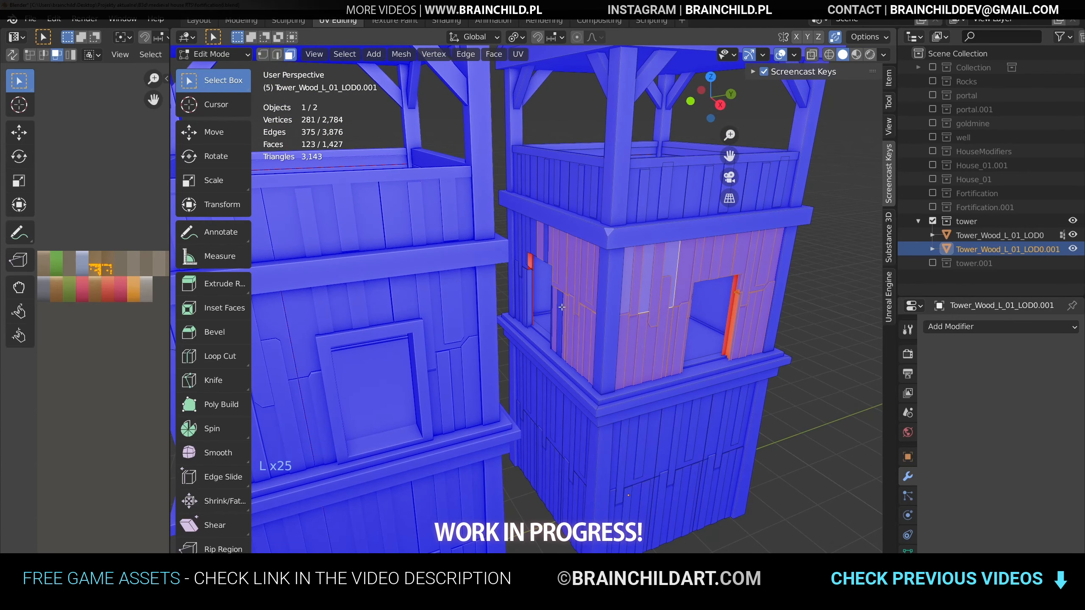
key("ctrl+z")
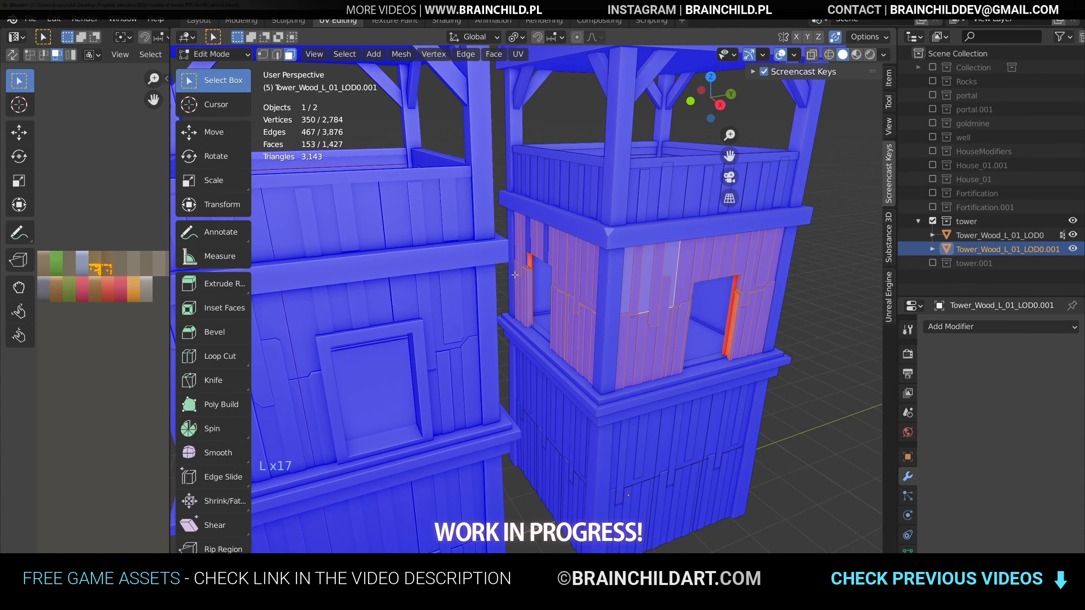
key("Delete")
left_click(546, 246)
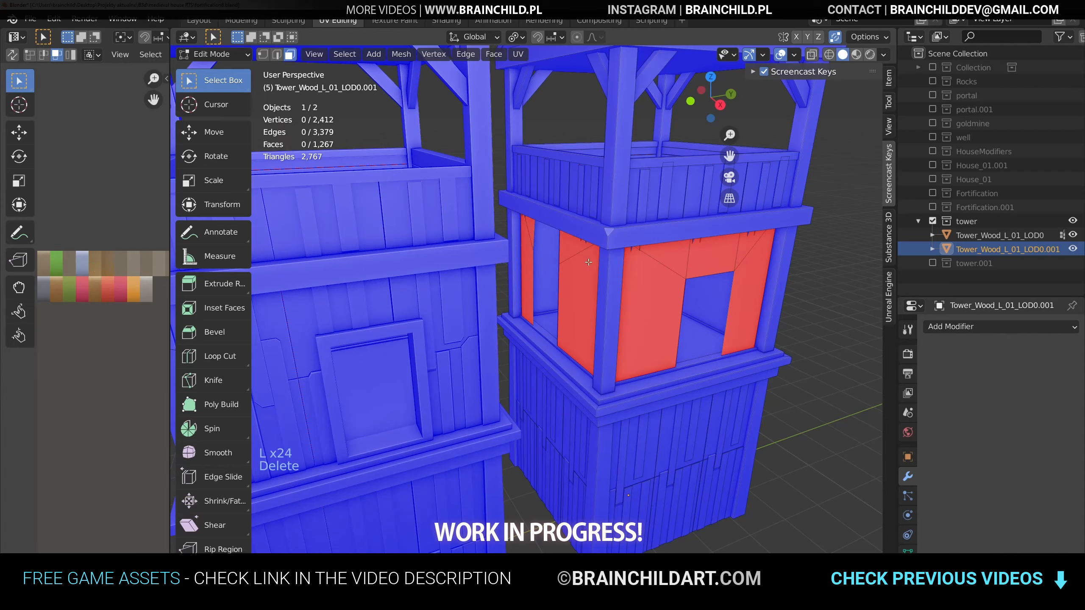
Delete the flat wall faces left behind the removed planks on the two open middle-level sides.
middle_click_drag(568, 274, 583, 265, "shift")
middle_click_drag(657, 282, 555, 239)
scroll(607, 285, "down", 3)
left_click(593, 276)
left_click(582, 297, "shift")
left_click(596, 275, "shift")
scroll(607, 278, "up", 5)
left_click(480, 198, "shift")
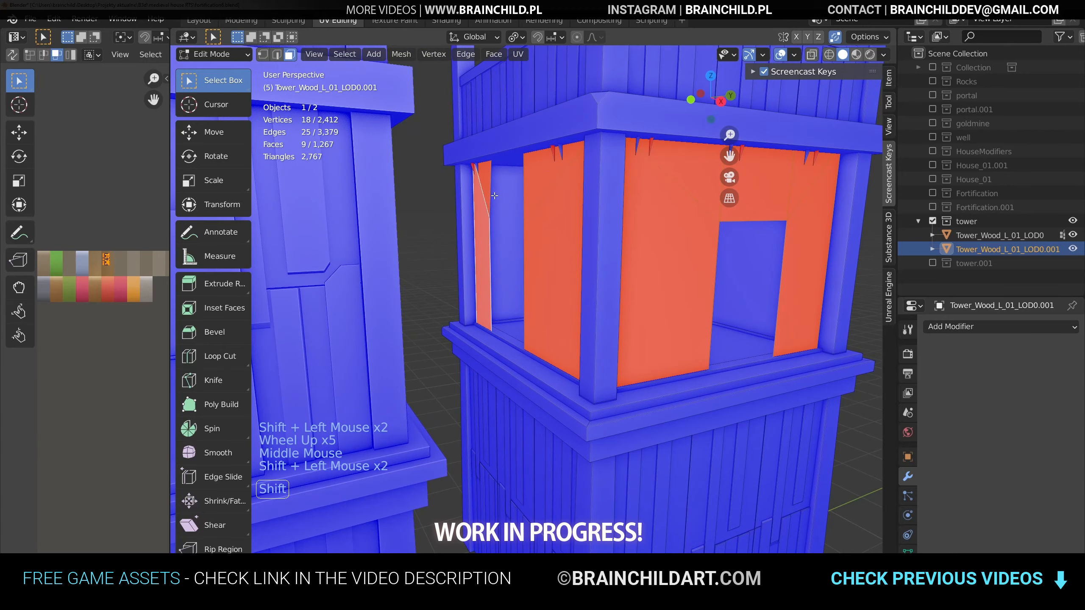
key("Delete")
left_click(571, 283)
Delete the stray leftover vertices below the upper beam on the open middle level.
scroll(568, 273, "down", 2)
middle_click_drag(568, 273, 562, 256, "shift")
key("1")
mouse_move(561, 257)
middle_mouse_down()
mouse_move(569, 249)
mouse_move(534, 233)
mouse_move(496, 232)
middle_mouse_up()
key("z")
key("z")
left_click(492, 220)
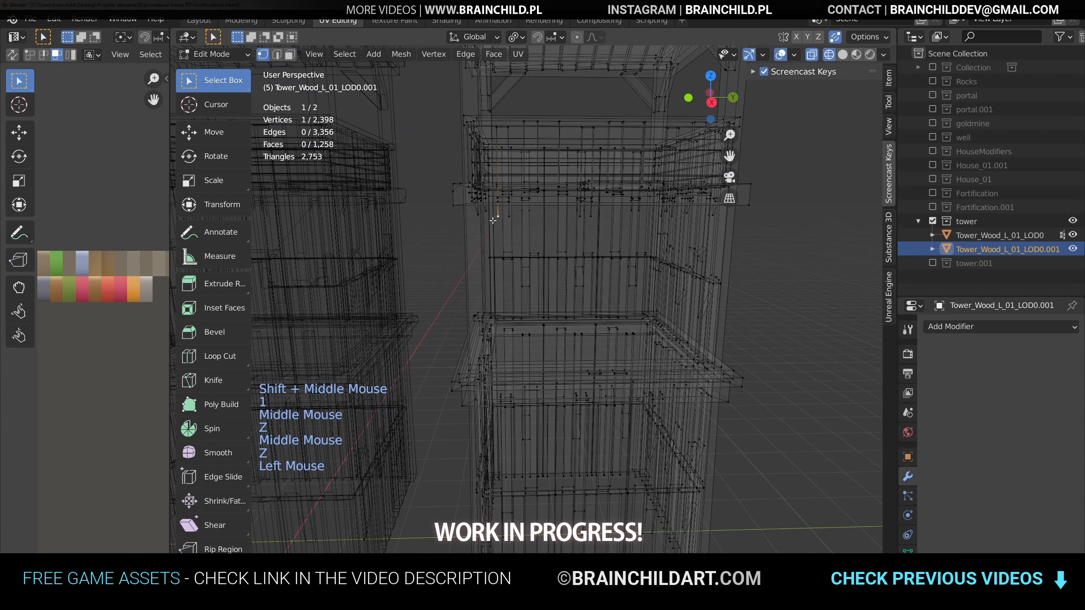
left_click_drag(640, 228, 641, 228)
key("z")
mouse_move(640, 228)
middle_mouse_down()
mouse_move(623, 217)
mouse_move(559, 254)
mouse_move(489, 253)
mouse_move(573, 273)
middle_mouse_up()
scroll(556, 256, "down", 1)
key("Delete")
left_click(555, 256)
middle_click_drag(573, 274, 589, 277)
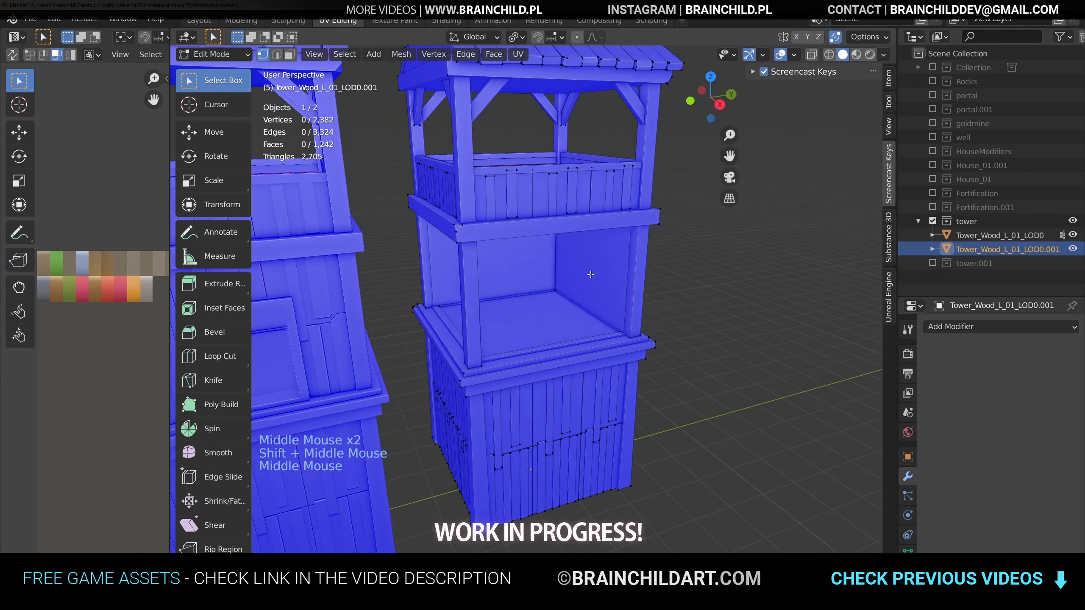
Separate the two remaining planked middle-level walls of the duplicated tower into their own object.
key("3")
left_click(589, 277)
left_click(521, 263, "shift")
middle_click_drag(521, 263, 471, 264)
key("l")
mouse_move(590, 290)
middle_mouse_down()
mouse_move(550, 304)
mouse_move(598, 246)
middle_mouse_up()
key("z")
key("b")
left_click_drag(673, 317, 700, 321)
key("b")
left_click_drag(547, 231, 731, 318)
key("z")
mouse_move(721, 306)
middle_mouse_down()
mouse_move(628, 305)
mouse_move(699, 298)
middle_mouse_up()
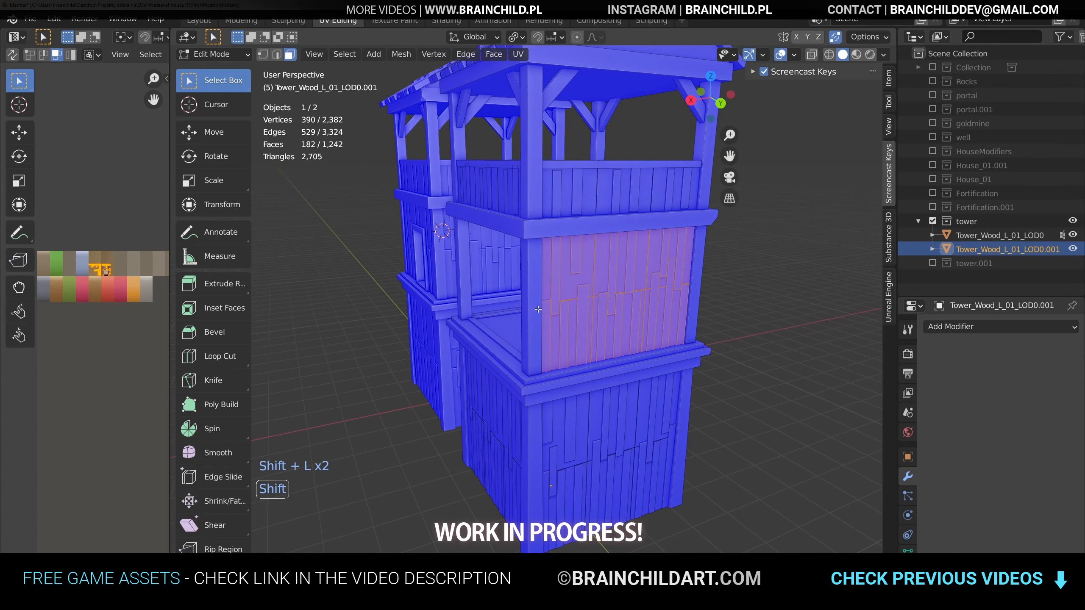
mouse_move(616, 292)
middle_mouse_down()
mouse_move(690, 296)
mouse_move(619, 312)
middle_mouse_up()
key("shift+l")
key("g")
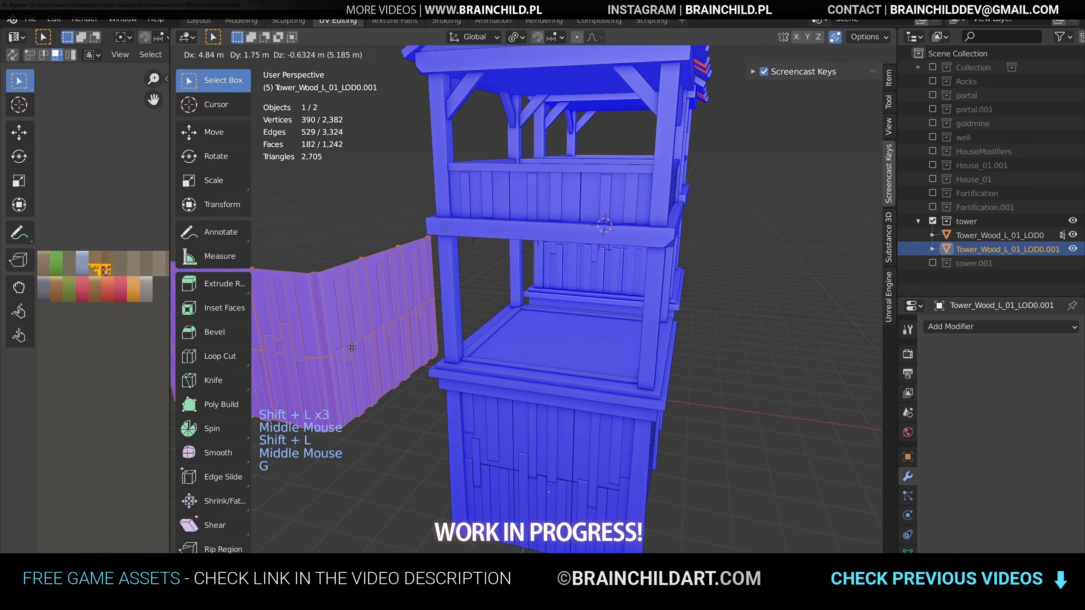
right_click(390, 344)
middle_click_drag(390, 343, 526, 226)
key("p")
left_click(596, 351)
key("Tab")
Duplicate the separated wall object in place.
left_click(583, 275)
left_click(658, 278)
key("g")
middle_click_drag(666, 284, 679, 296)
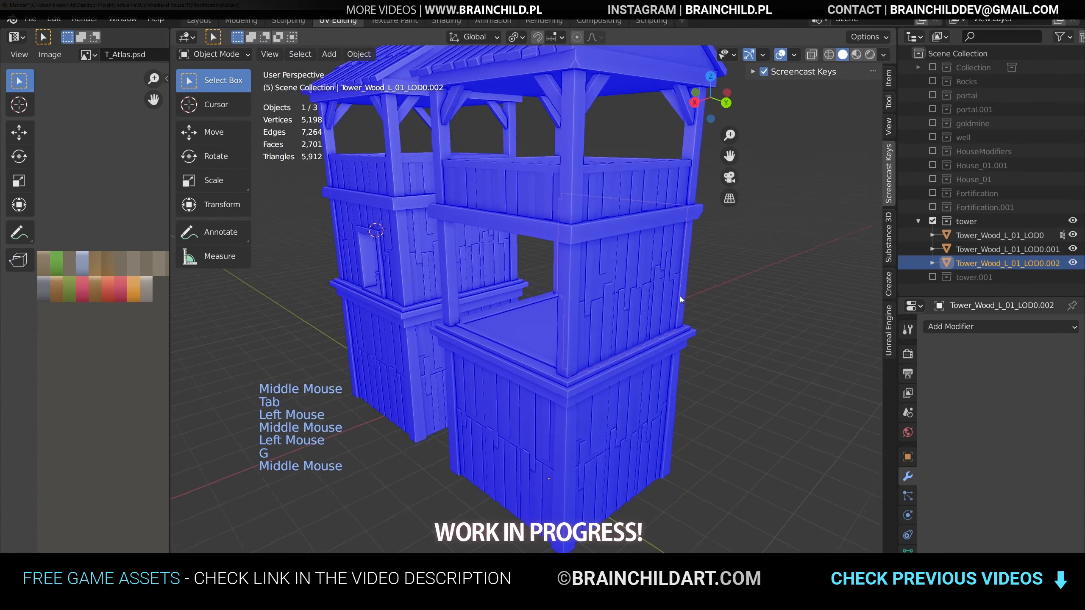
key("shift+d")
Try to rotate the duplicated walls freehand about the Z axis.
key("r")
key("z")
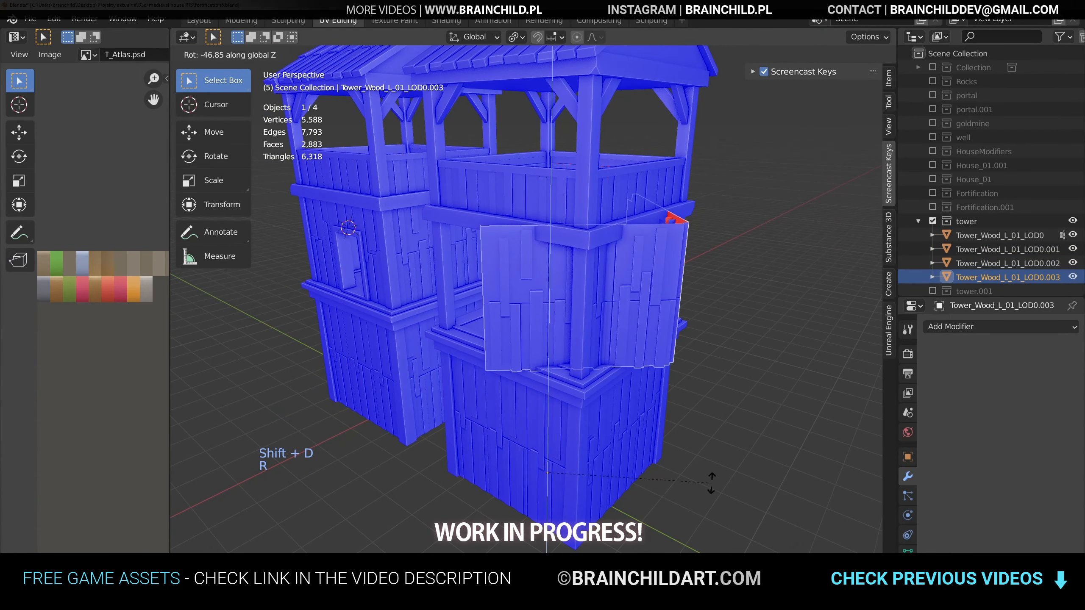
left_click(412, 448)
key("r")
key("z")
right_click(576, 453)
key("r")
key("z")
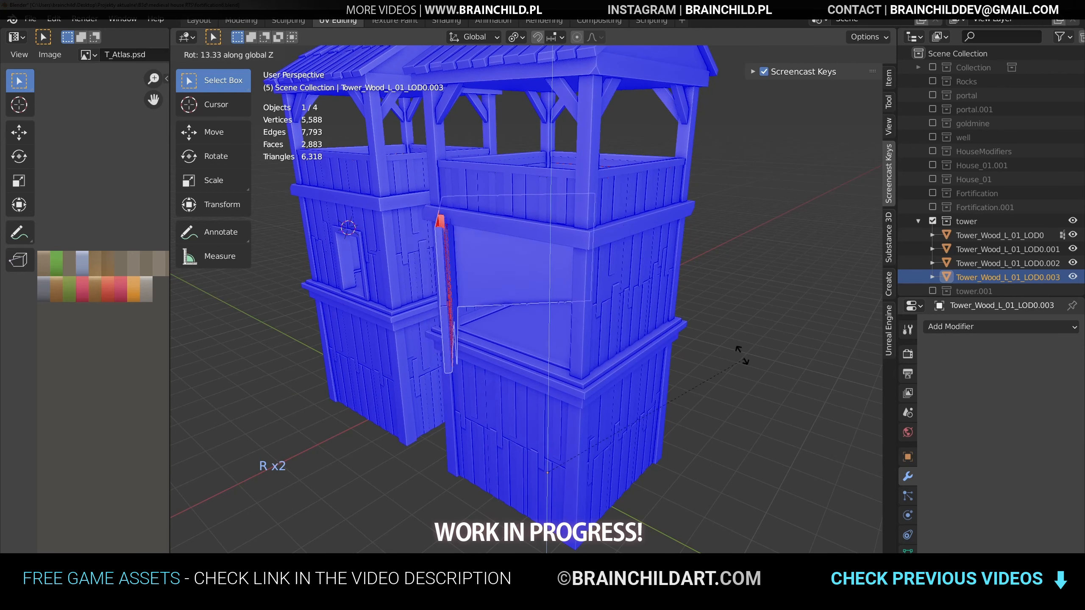
left_click(615, 258)
key("ctrl+z")
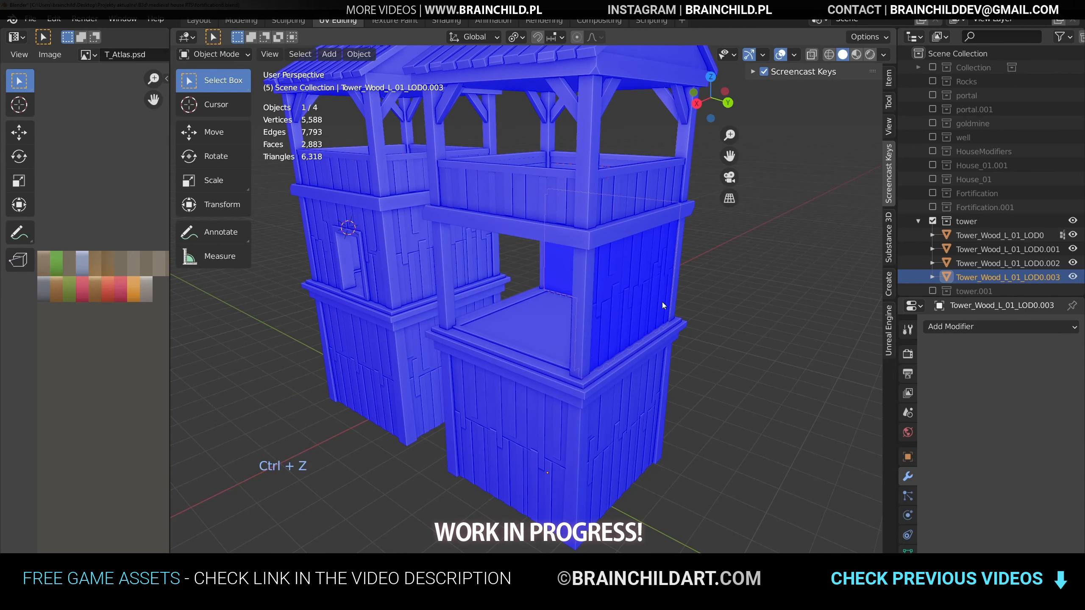
Rotate the duplicated walls about Z and move them along X to close the two open middle-level sides.
key("r")
key("z")
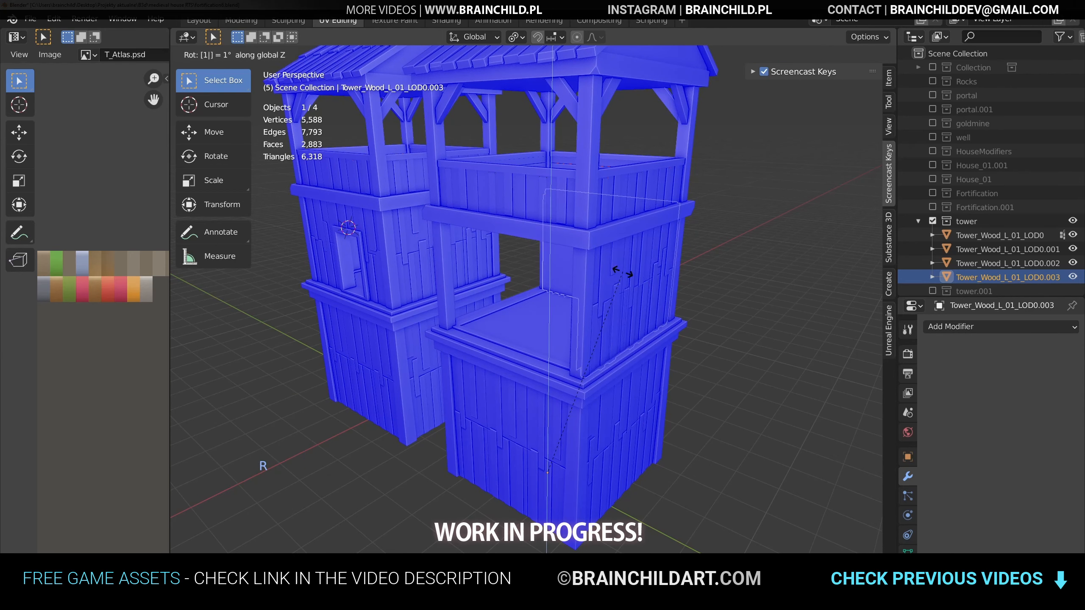
left_click(621, 283)
key("g")
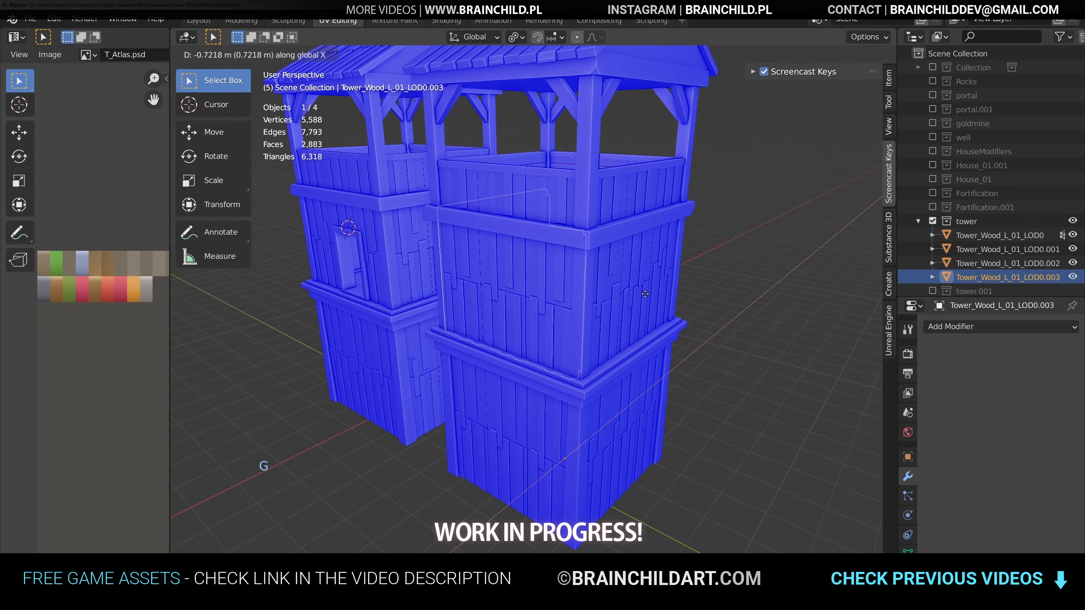
left_click(624, 301)
mouse_move(624, 302)
middle_mouse_down()
mouse_move(700, 294)
mouse_move(673, 287)
mouse_move(538, 305)
mouse_move(493, 328)
mouse_move(558, 316)
mouse_move(610, 286)
middle_mouse_up()
scroll(700, 291, "up", 2)
key("g")
key("x")
left_click(539, 304)
Join both wall pieces with the duplicated tower into a single object.
scroll(539, 304, "down", 6)
left_click(559, 315, "shift")
key("ctrl+j")
left_click(563, 292, "shift")
key("ctrl+j")
key("g")
Rename the windowless tower as Tower_Wood_01_LOD0.001 and save the file.
scroll(649, 277, "up", 3)
middle_click_drag(819, 293, 848, 275, "shift")
left_click(1016, 254)
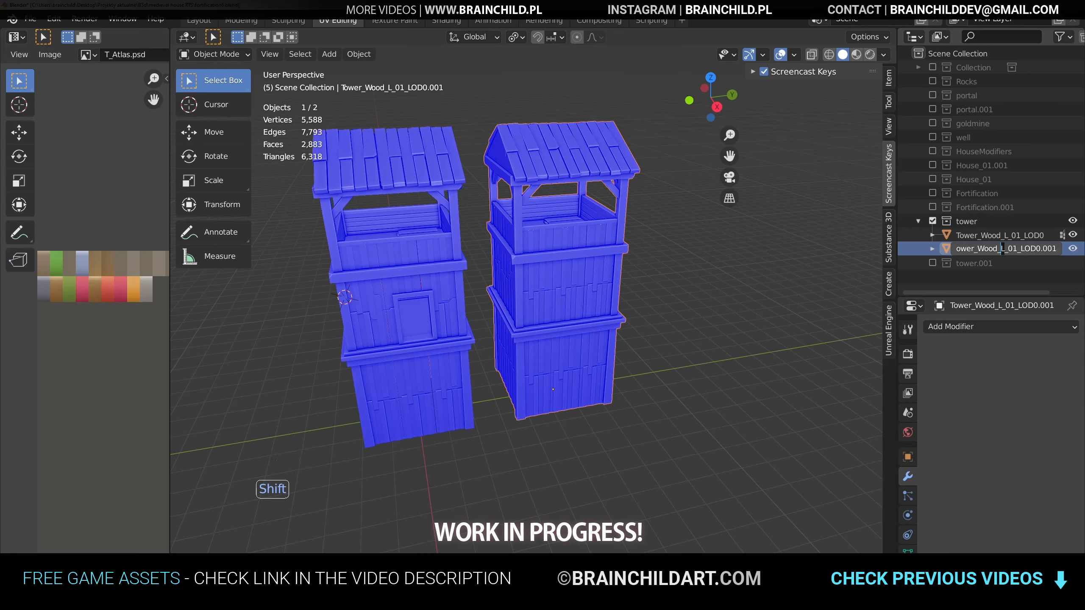
left_click(576, 299)
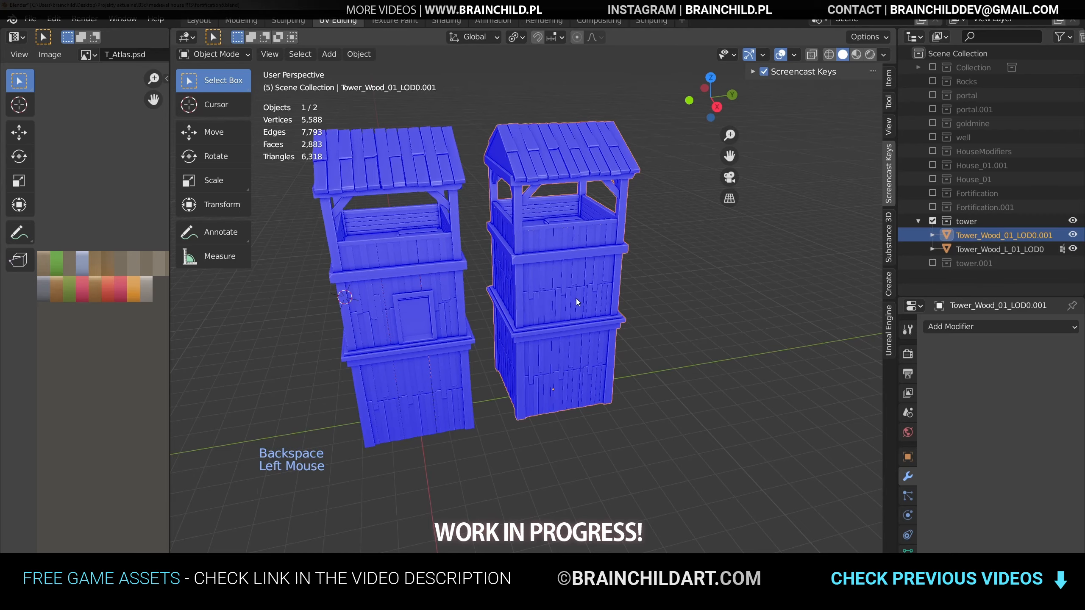
scroll(577, 298, "down", 2)
middle_click_drag(577, 298, 535, 292, "shift")
key("ctrl+s")
left_click(624, 294)
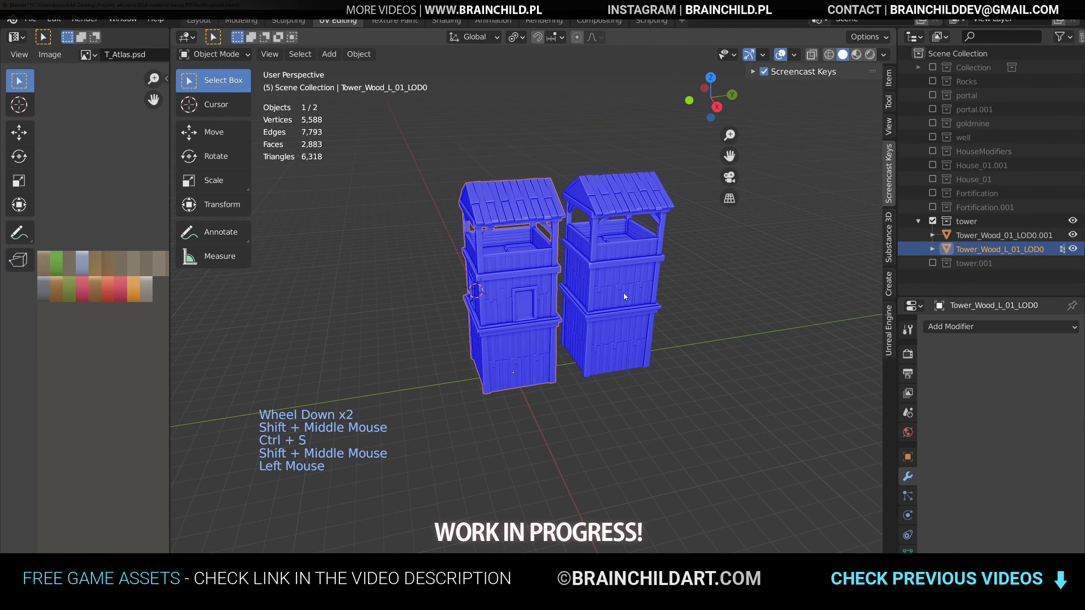
left_click(623, 294)
middle_click_drag(623, 294, 571, 303, "shift")
key("shift+d")
key("g")
key("g")
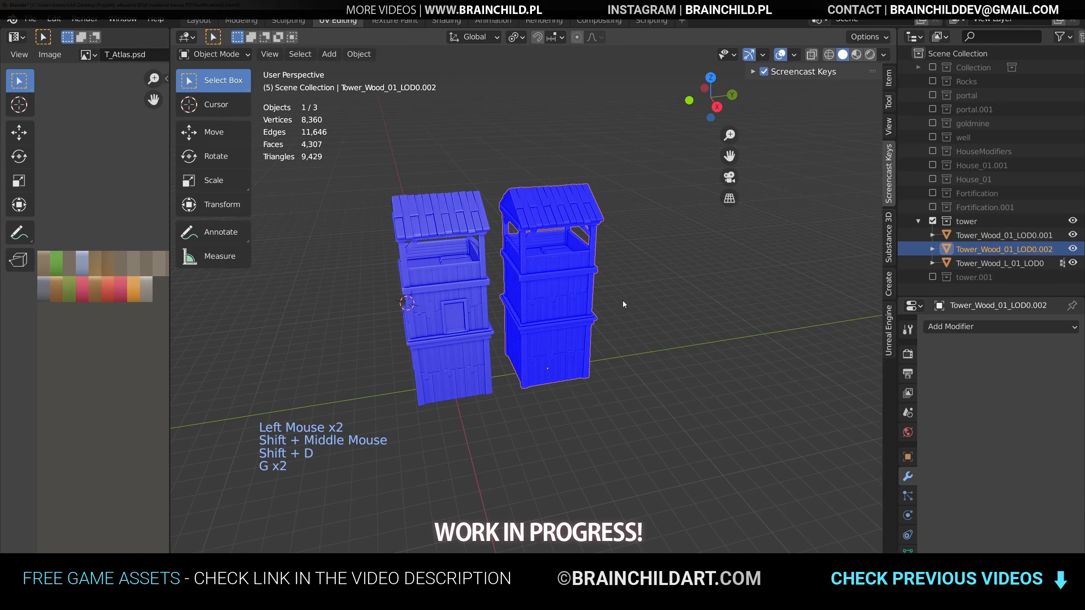
key("Delete")
Save the file and export both tower meshes as FBX.
key("ctrl+s")
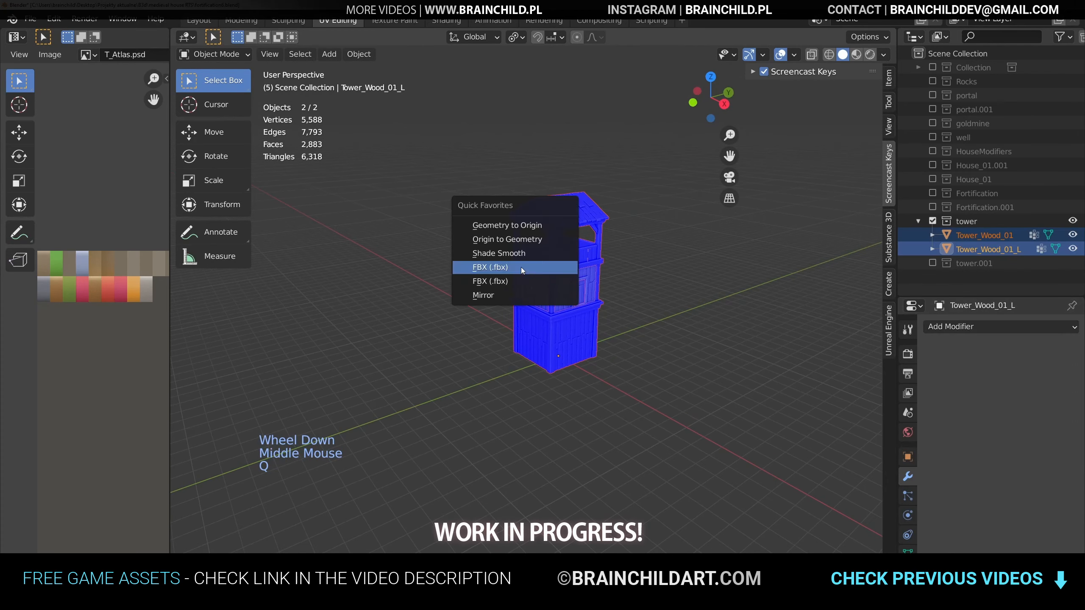
left_click(520, 269)
left_click(741, 406)
Switch to Unity and delete three of the fort's four towers, keeping the original Tower_Wood_01.
scroll(610, 343, "up", 2)
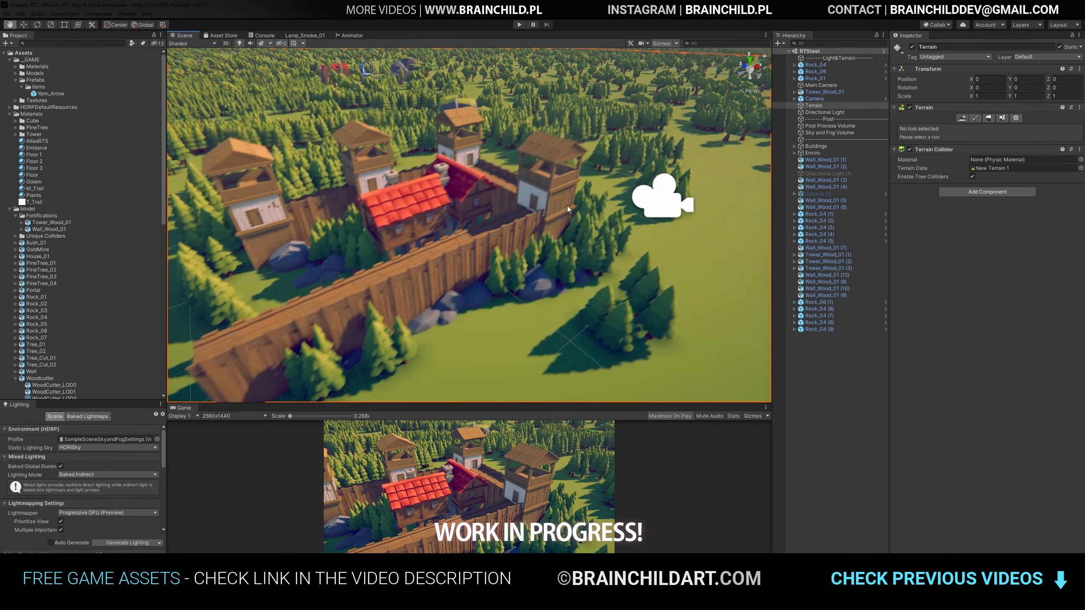
left_click(567, 209)
middle_click_drag(568, 210, 740, 134)
left_click(504, 130)
key("Delete")
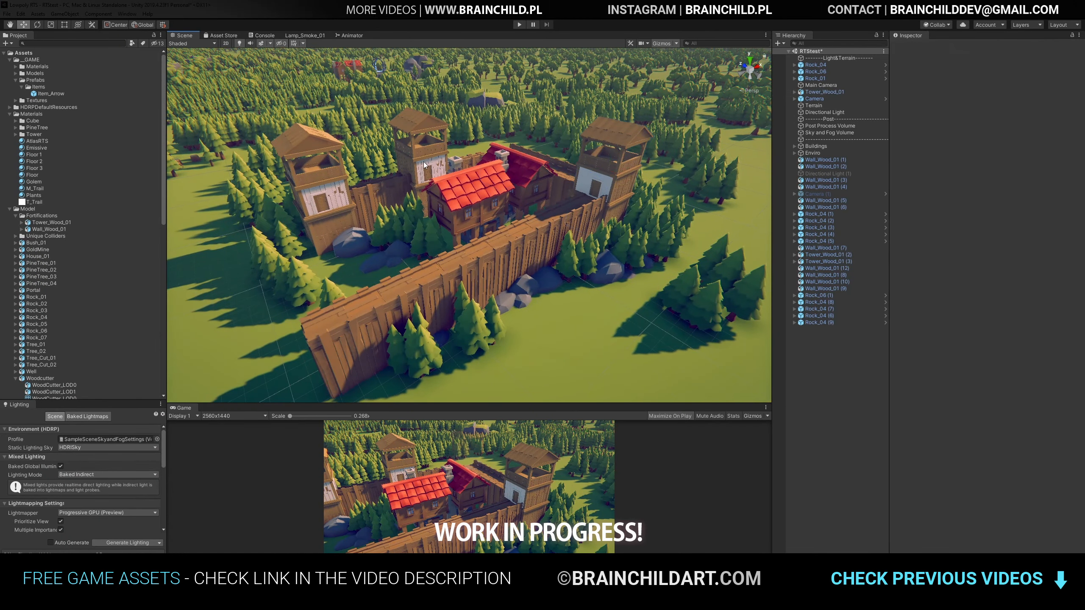
left_click(420, 155)
key("Delete")
left_click(339, 186)
key("Delete")
Create an original prefab from the remaining Tower_Wood_01 in the Prefabs folder.
left_click(601, 169)
middle_click_drag(545, 182, 550, 187)
scroll(550, 186, "up", 5)
left_click(795, 92)
left_click(833, 105)
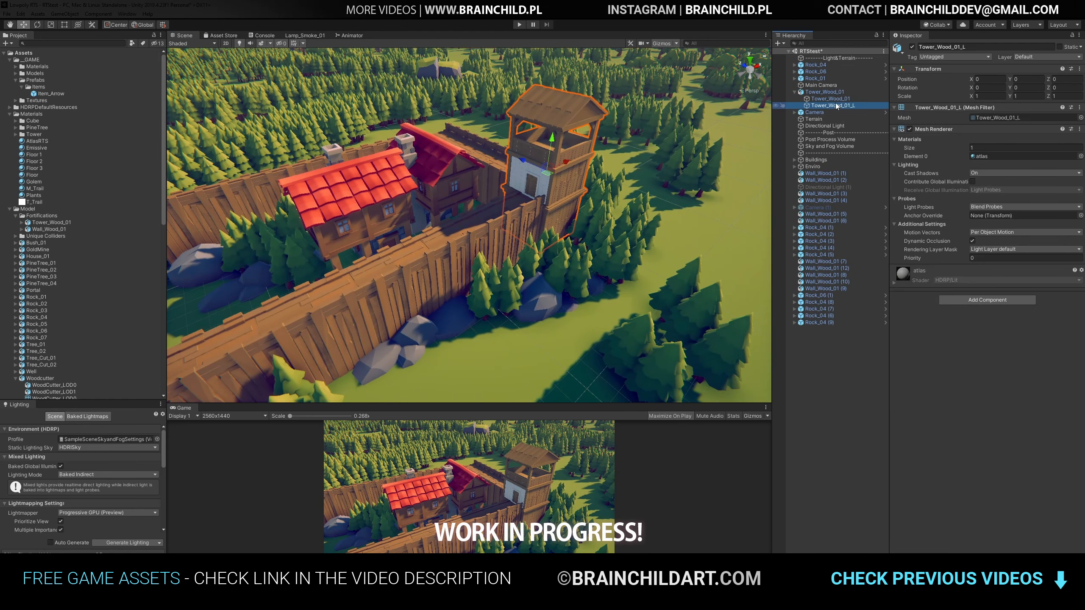
left_click(824, 92)
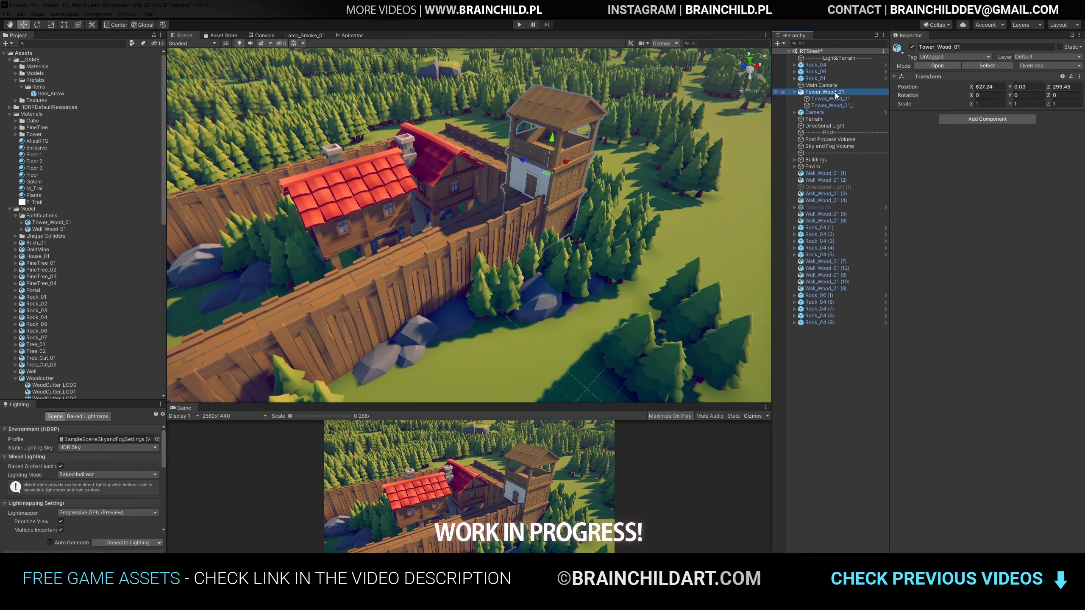
left_click_drag(836, 95, 77, 90)
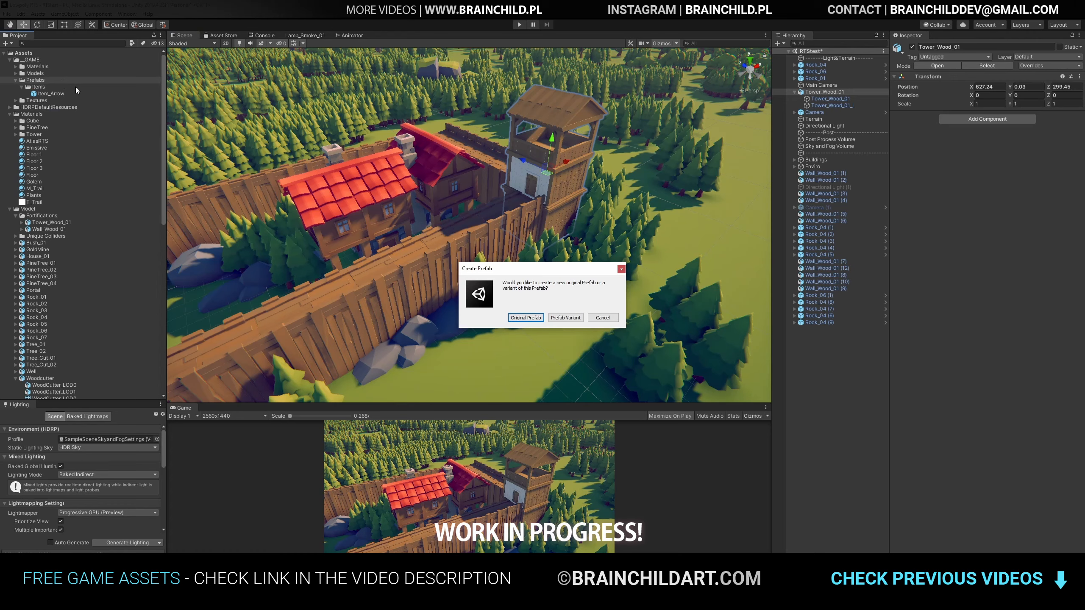
left_click(537, 318)
Deactivate the Tower_Wood_01 child mesh and assign the AtlasRTS material to both tower child meshes.
left_click(828, 105)
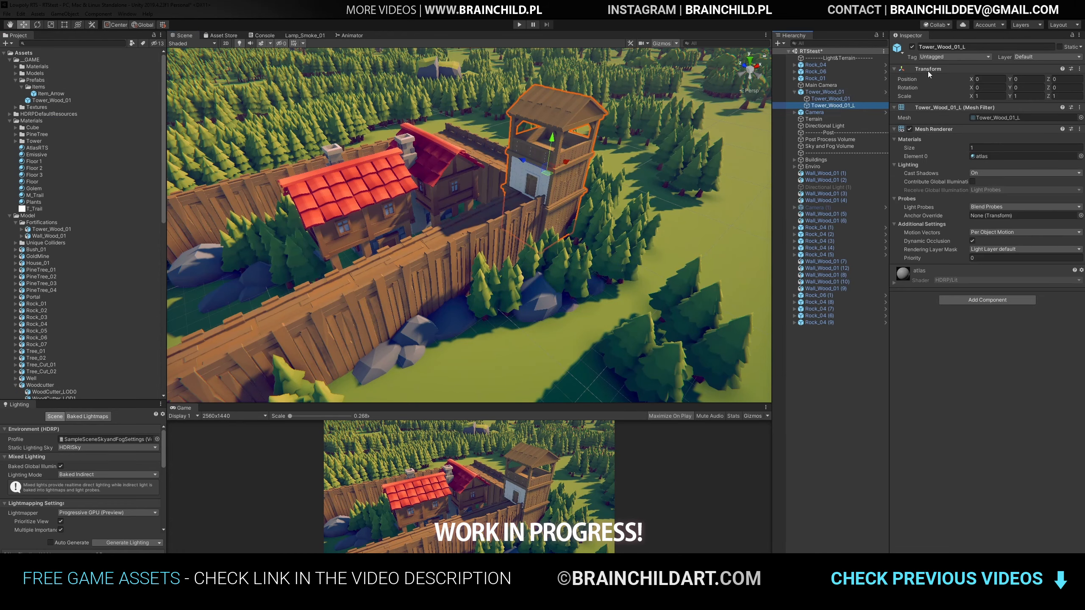
left_click(843, 98)
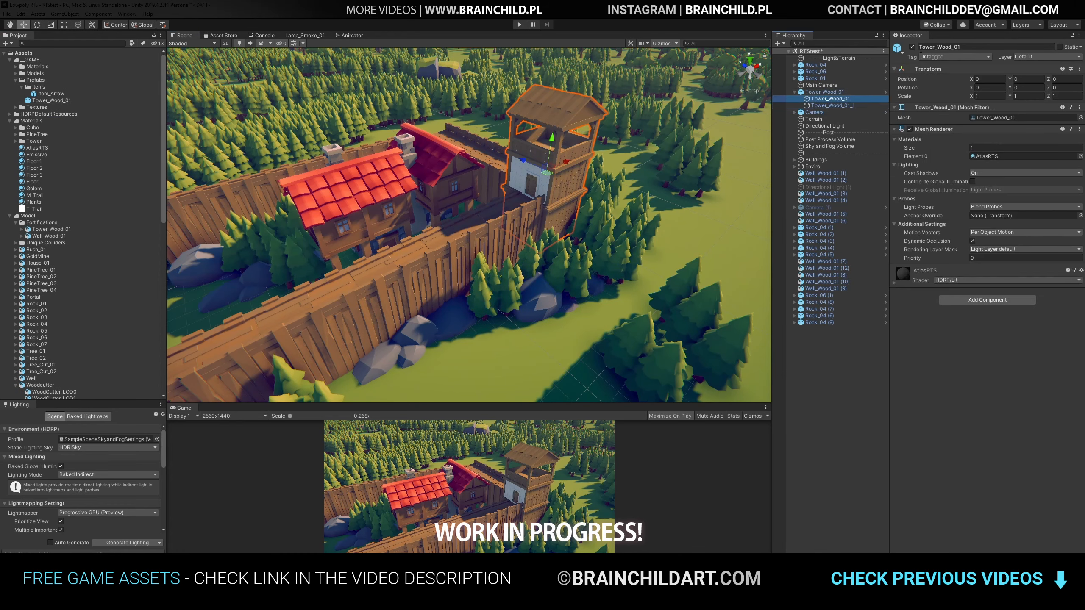
left_click(913, 47)
left_click(837, 105, "ctrl")
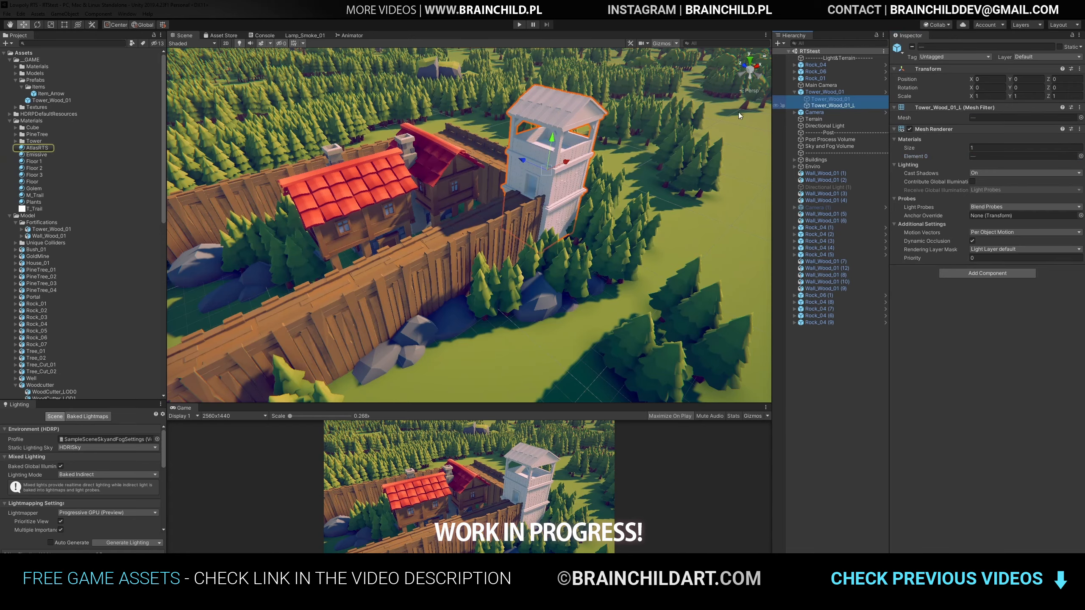
left_click_drag(35, 155, 973, 156)
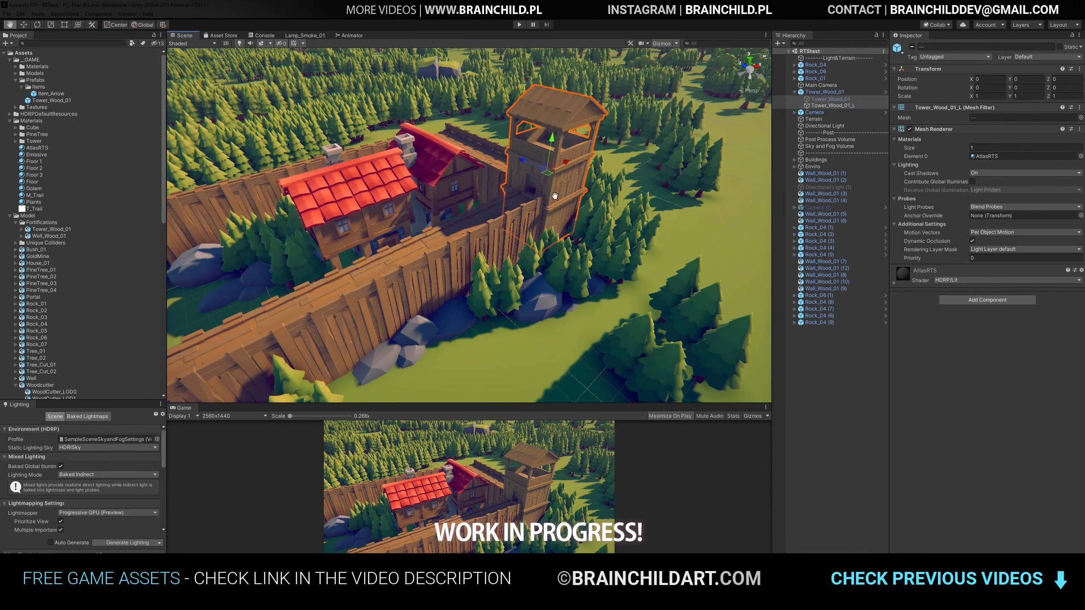
Duplicate the Tower_Wood_01 prefab instance and place two copies at other corners of the fort, the last with Y rotation -180.
right_click_drag(554, 196, 610, 195)
left_click(821, 85)
left_click(830, 99)
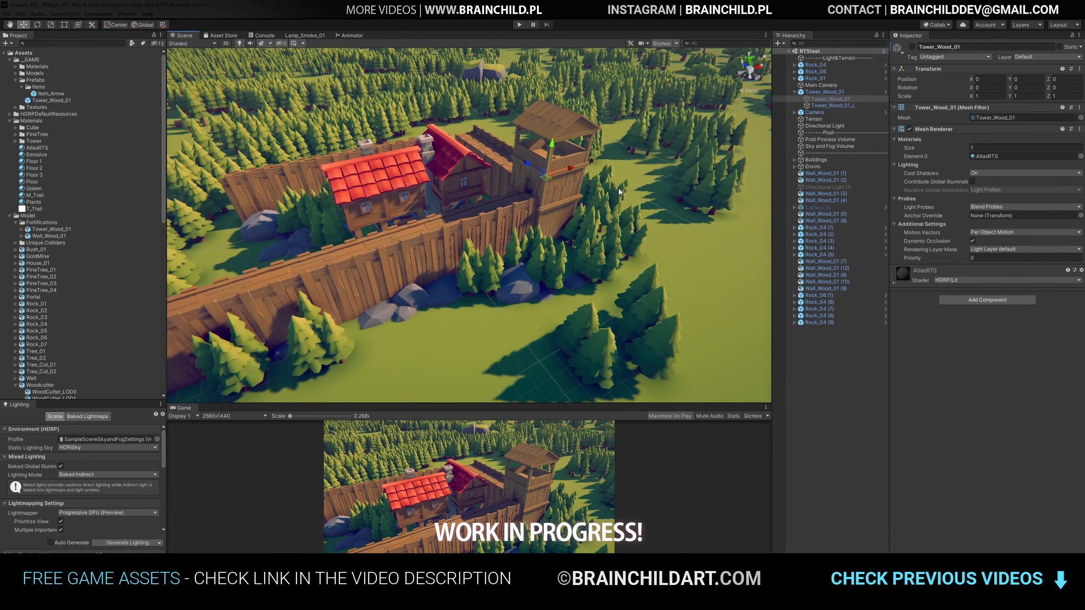
left_click(833, 106)
left_click(828, 92)
middle_click_drag(518, 193, 566, 219)
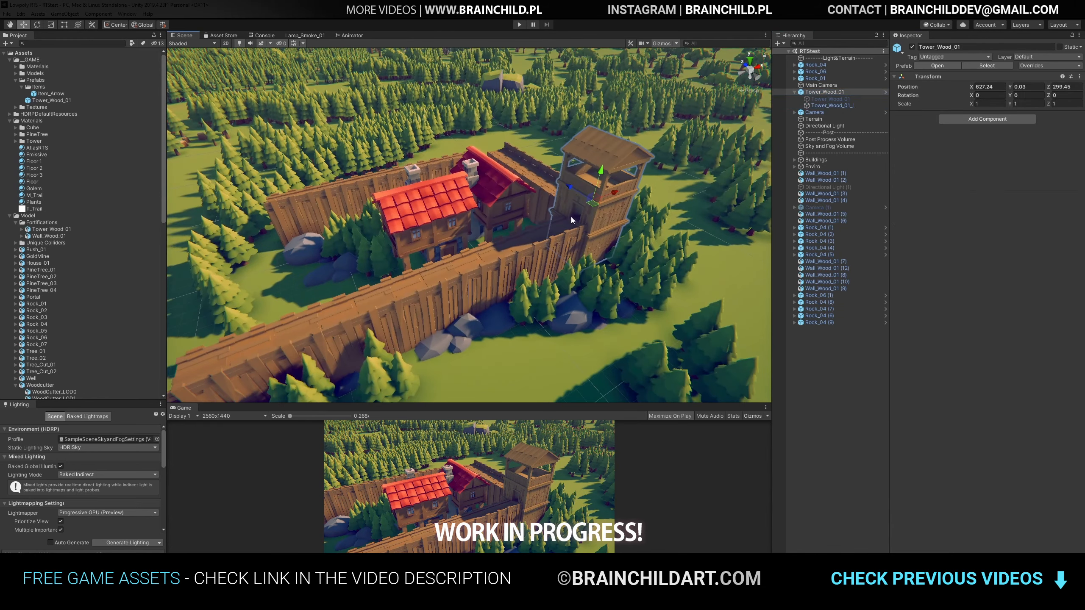
left_click_drag(572, 190, 434, 116)
key("ctrl+d")
left_click_drag(444, 163, 315, 189)
right_click_drag(315, 189, 445, 170)
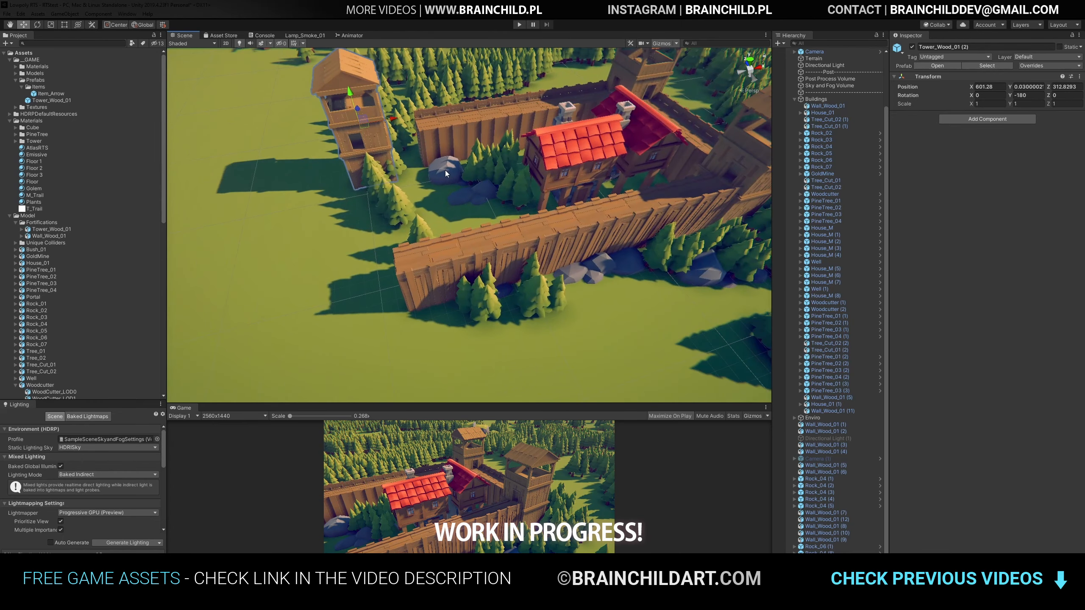
Delete three wall segments from the open end of the fort's front wall, undoing an accidental deletion of the terrain.
scroll(444, 173, "down", 4)
middle_click_drag(438, 211, 497, 214)
scroll(496, 213, "up", 2)
scroll(478, 226, "down", 2)
left_click(462, 241)
key("Delete")
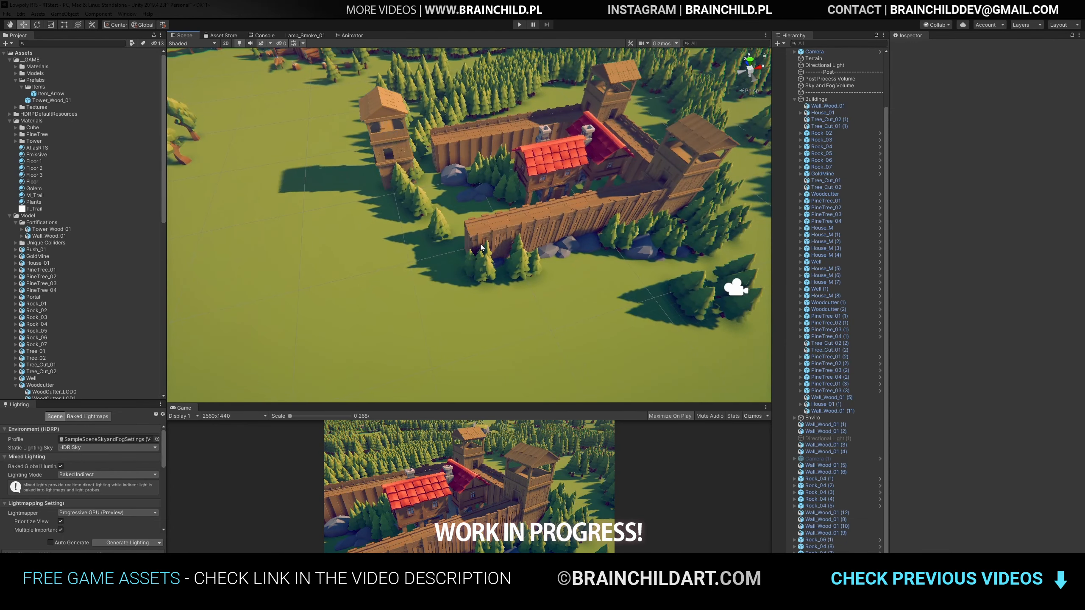
left_click(481, 244)
key("Delete")
left_click(500, 265)
key("Delete")
scroll(495, 254, "up", 2)
key("ctrl+z")
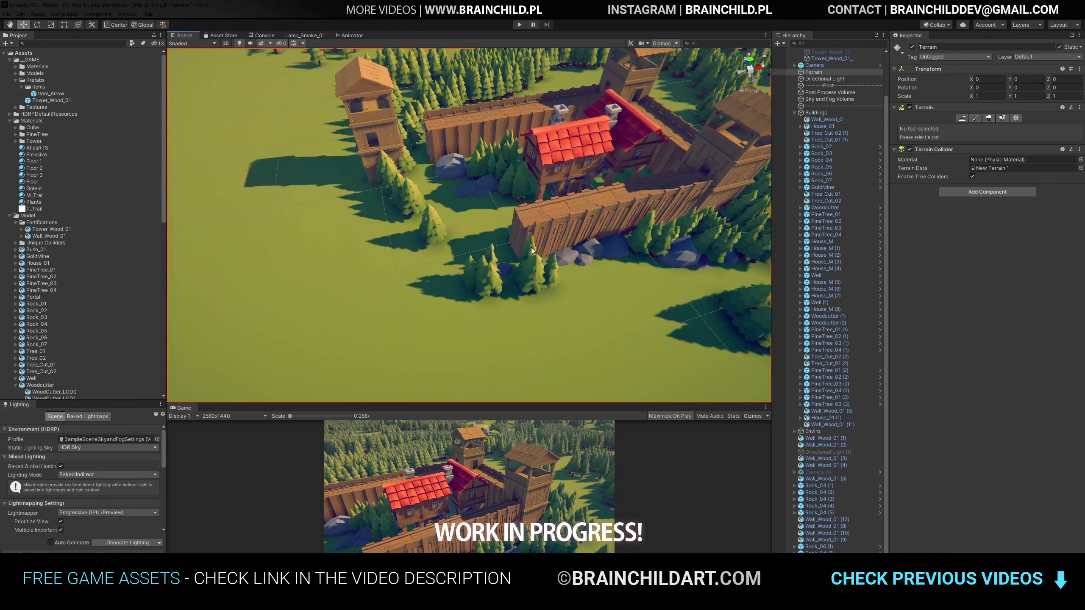
left_click(530, 248)
key("Delete")
Move Tower_Wood_01 (2) outward along the back wall and extend the wall to it with duplicated wall segments.
middle_click_drag(477, 188, 521, 248)
left_click(482, 188)
left_click(446, 184)
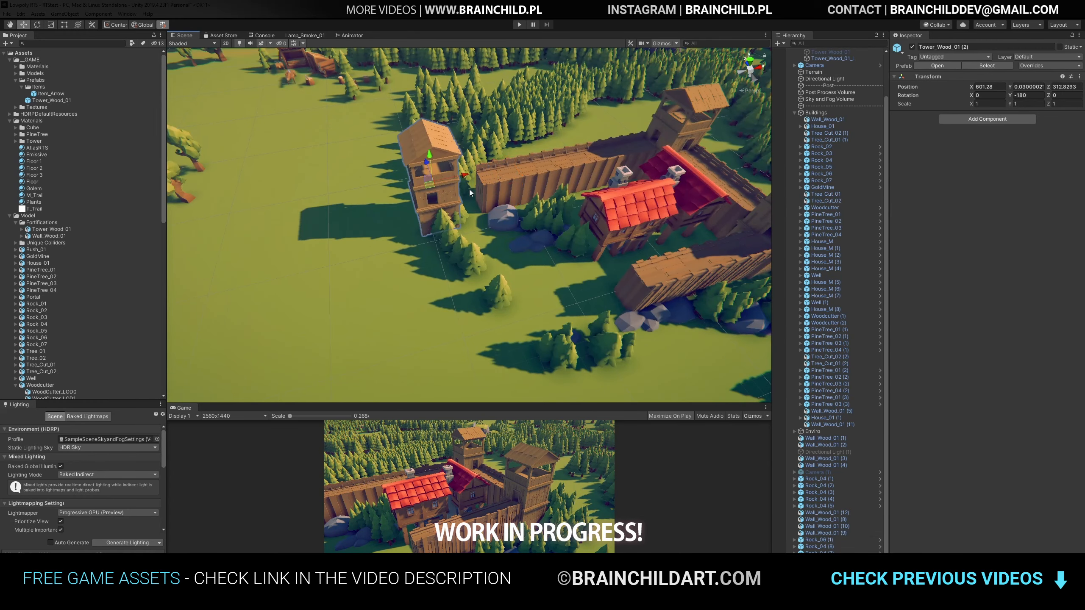
left_click_drag(469, 189, 393, 204)
left_click(504, 189)
key("ctrl+d")
left_click_drag(532, 181, 485, 189)
left_click_drag(485, 190, 395, 193, "alt")
key("ctrl+d")
middle_click_drag(371, 188, 470, 196)
left_click(405, 182)
Select the three remaining front wall segments with their corner tower and move them outward to deepen the fort.
left_click_drag(483, 188, 515, 240, "alt")
scroll(432, 191, "up", 2)
scroll(478, 204, "down", 3)
middle_click_drag(514, 239, 470, 254)
left_click(491, 241)
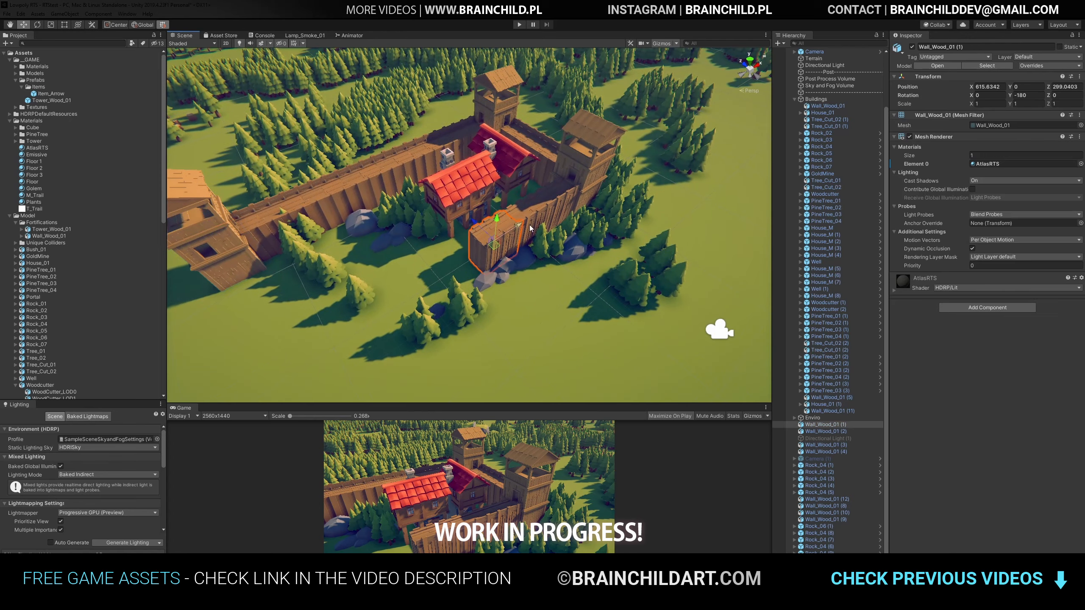
left_click(518, 224, "shift")
left_click(543, 211, "shift")
middle_click_drag(544, 209, 565, 188)
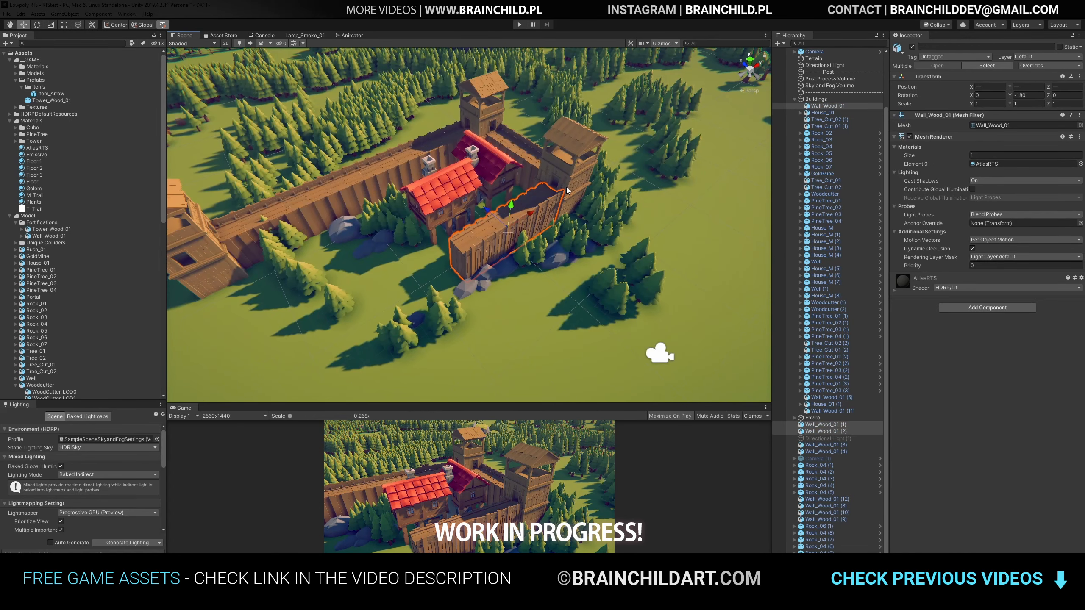
left_click(567, 196, "shift")
left_click_drag(500, 180, 586, 214)
Duplicate a side wall segment and place the copy in the gap before the moved corner tower.
left_click(458, 160)
key("ctrl+d")
mouse_move(425, 164)
left_mouse_down()
mouse_move(481, 169)
mouse_move(472, 165)
left_mouse_up()
Open the terrain's Paint Trees tool and erase the trees around the front wall and inside the fort with a smaller brush.
left_click(594, 149)
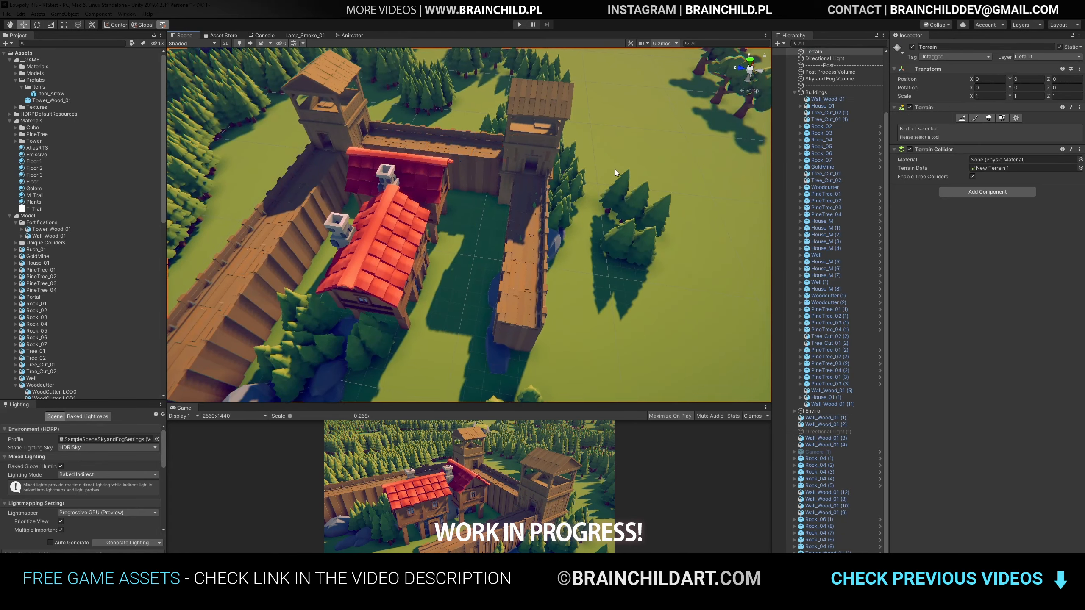
left_click_drag(598, 213, 533, 212, "alt")
middle_click_drag(598, 214, 509, 176)
left_click(975, 118)
left_click(989, 117)
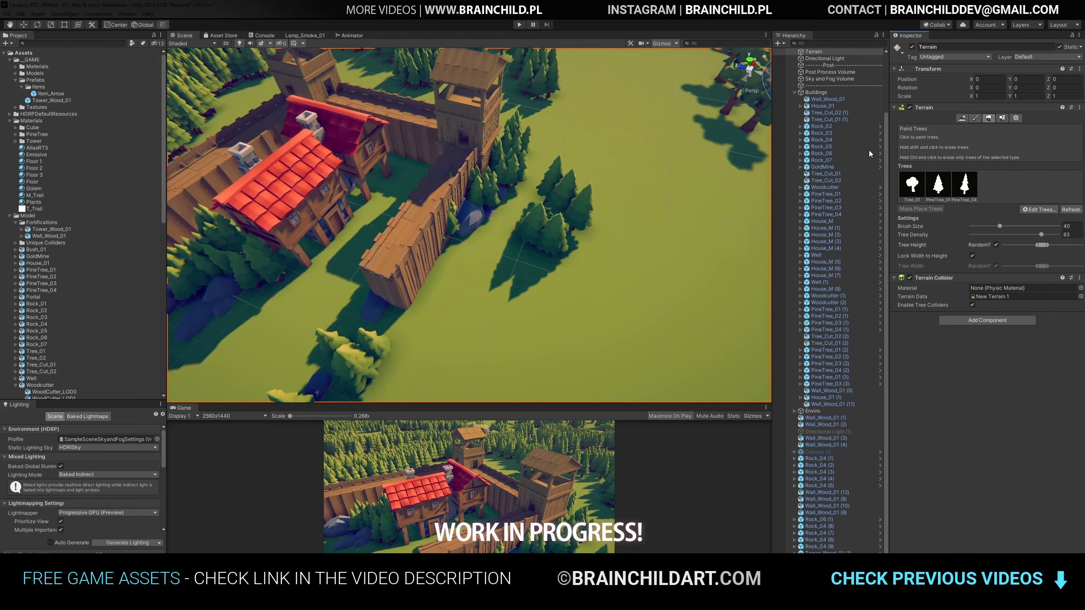
left_click_drag(999, 226, 983, 226)
mouse_move(445, 249)
left_mouse_down("shift")
mouse_move(510, 159)
mouse_move(550, 205)
mouse_move(336, 363)
mouse_move(336, 260)
mouse_move(422, 289)
left_mouse_up("shift")
scroll(336, 364, "down", 4)
left_click(457, 187, "shift")
left_click_drag(421, 217, 438, 207, "alt")
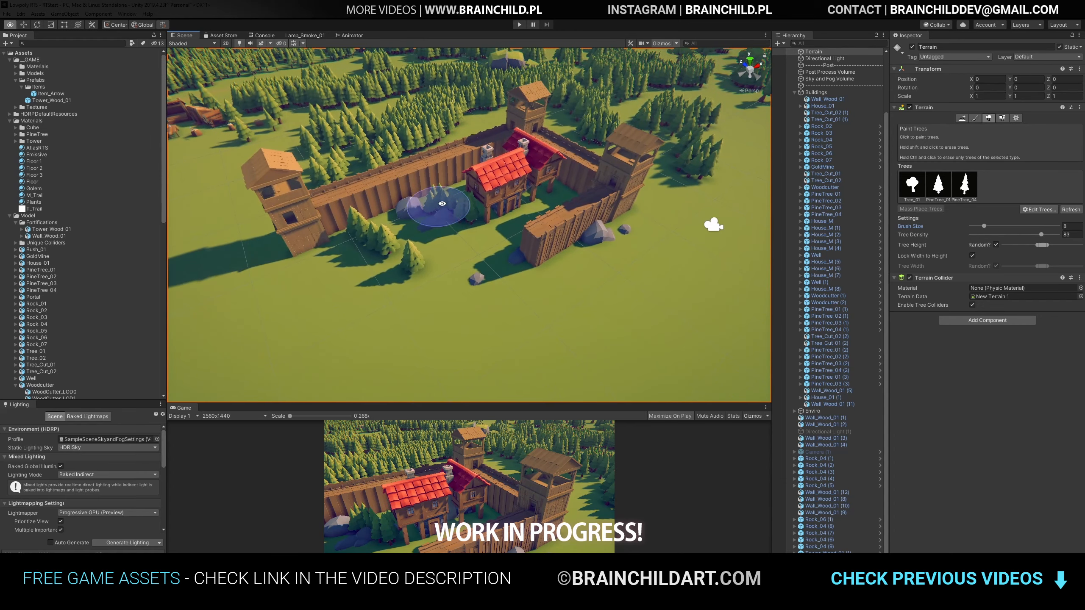
Paint individual PineTree_01 trees along the back wall and beside the house with brush size 2.
left_click(938, 185)
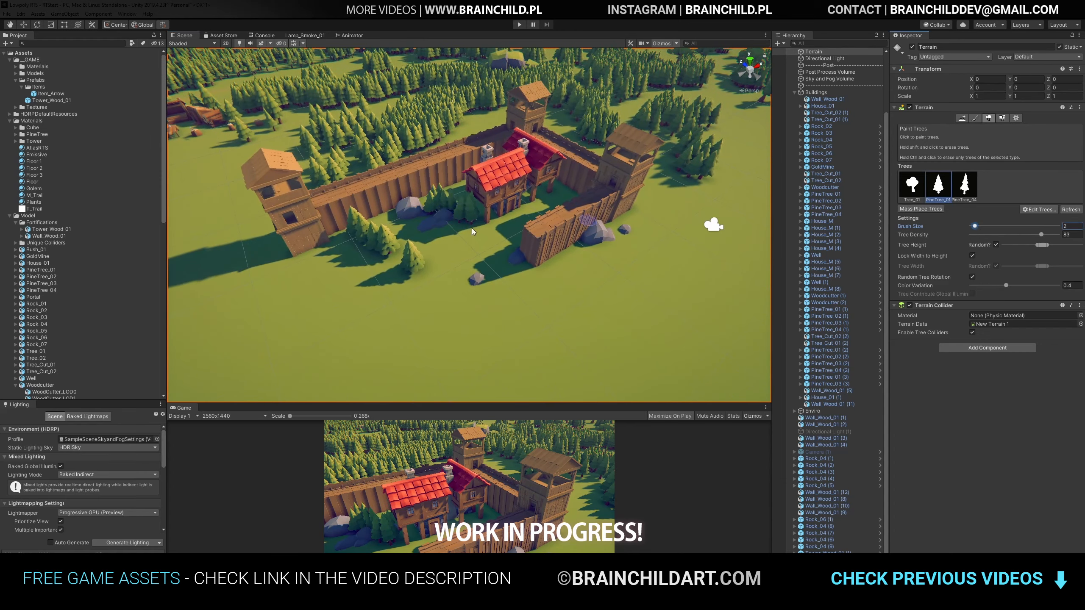
left_click(457, 192)
left_click(472, 179)
left_click(432, 199)
left_click(382, 219)
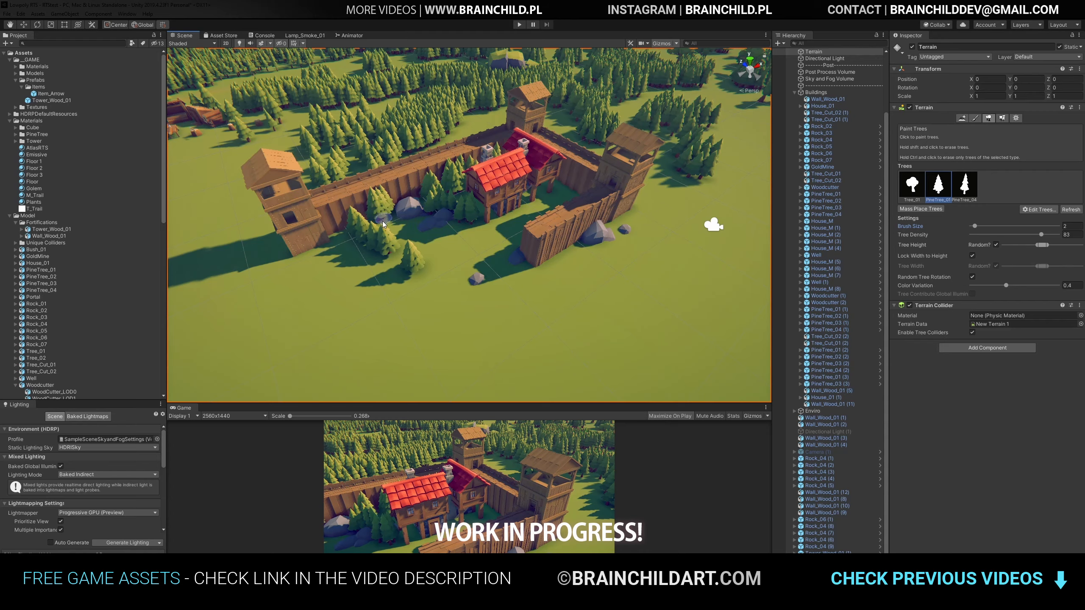
left_click(397, 224)
left_click(558, 198)
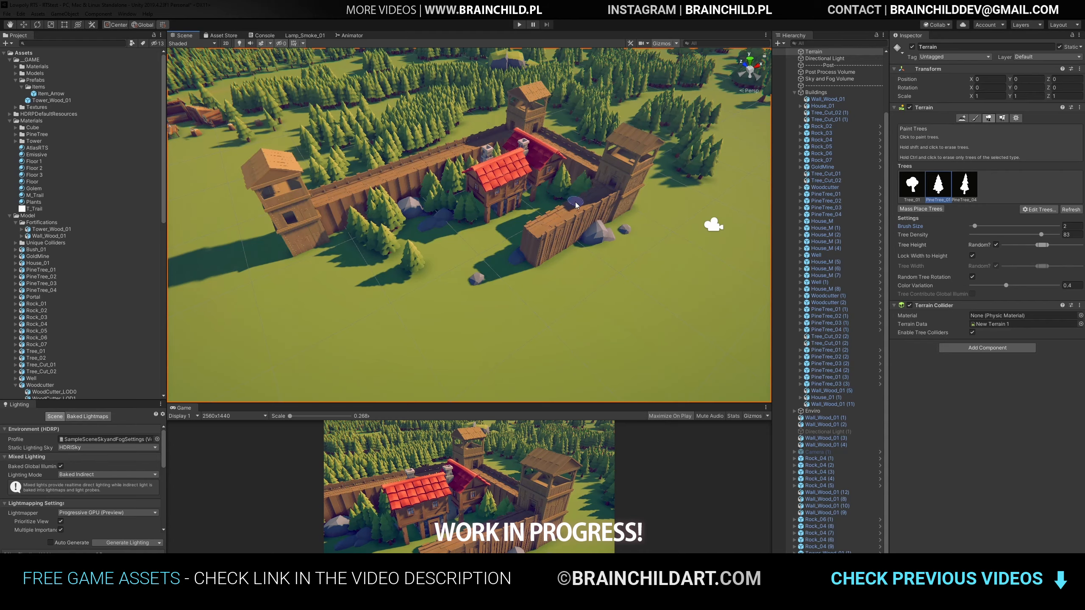
scroll(575, 205, "down", 3)
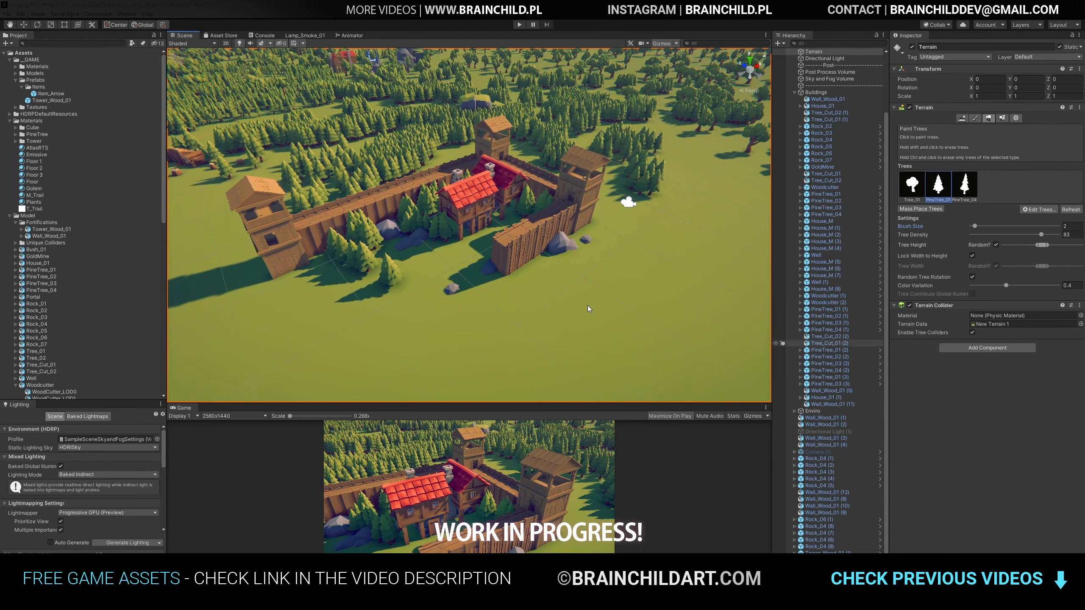
Duplicate the far back-corner tower and place the copy at the empty front corner with Y rotation -269.999.
right_click_drag(587, 308, 551, 257)
left_click(375, 166)
key("ctrl+d")
key("e")
left_click_drag(374, 280, 471, 258)
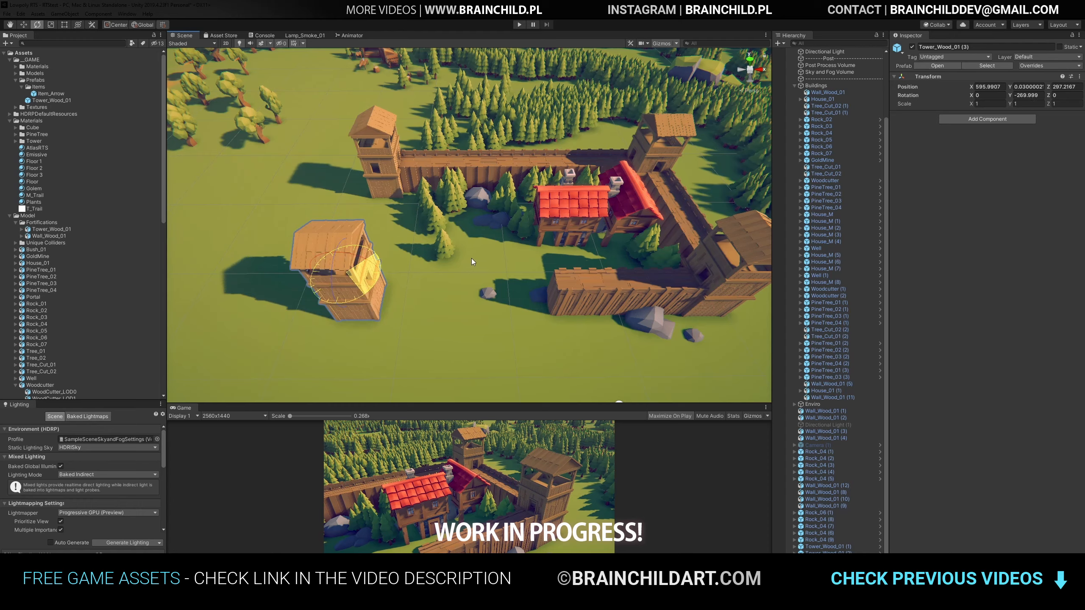
Duplicate the back wall's end segment, rotate it to Y -449.999 and place it against the corner tower, facing the new front tower.
left_click(431, 169)
key("ctrl+d")
left_click_drag(435, 192, 592, 170)
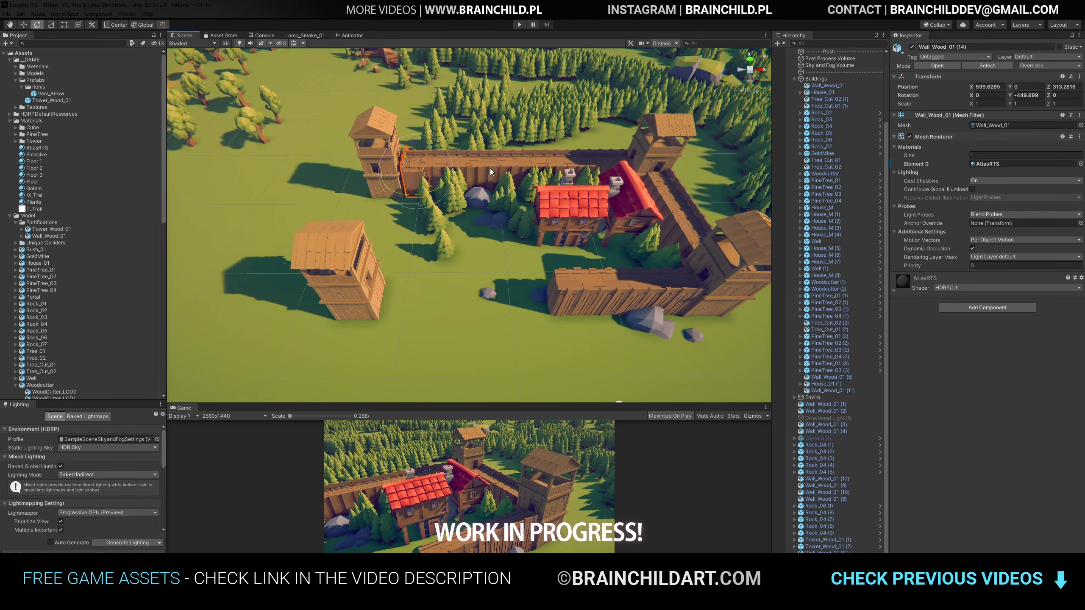
right_click_drag(591, 171, 515, 200)
key("w")
left_click_drag(533, 214, 497, 200)
left_click_drag(492, 161, 566, 215)
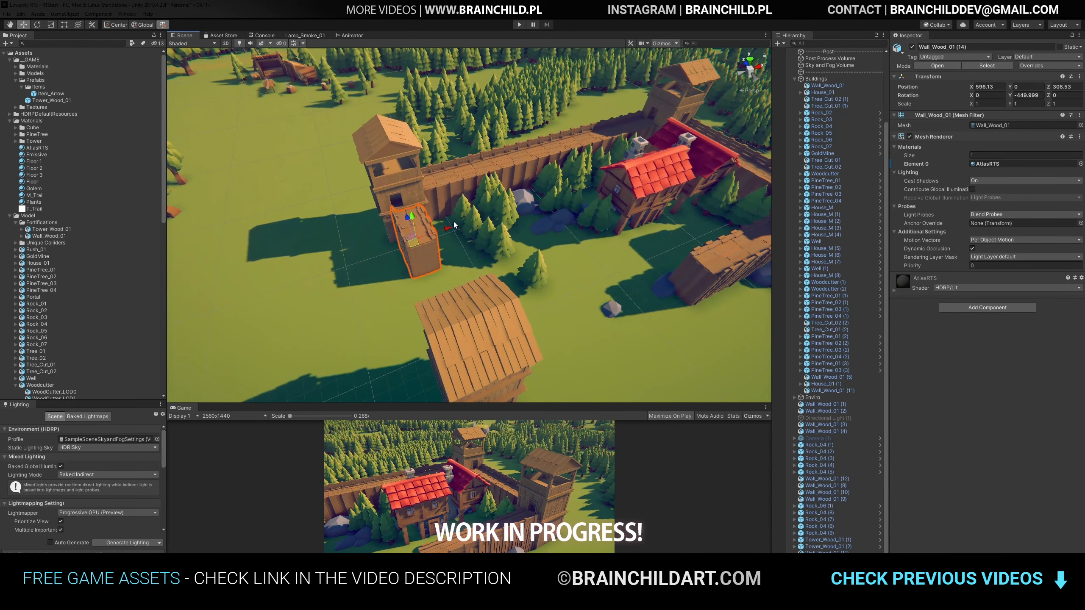
left_click_drag(453, 233, 367, 229)
Duplicate the rotated wall segment repeatedly to close the side between the back-corner tower and the new front tower.
key("ctrl+d")
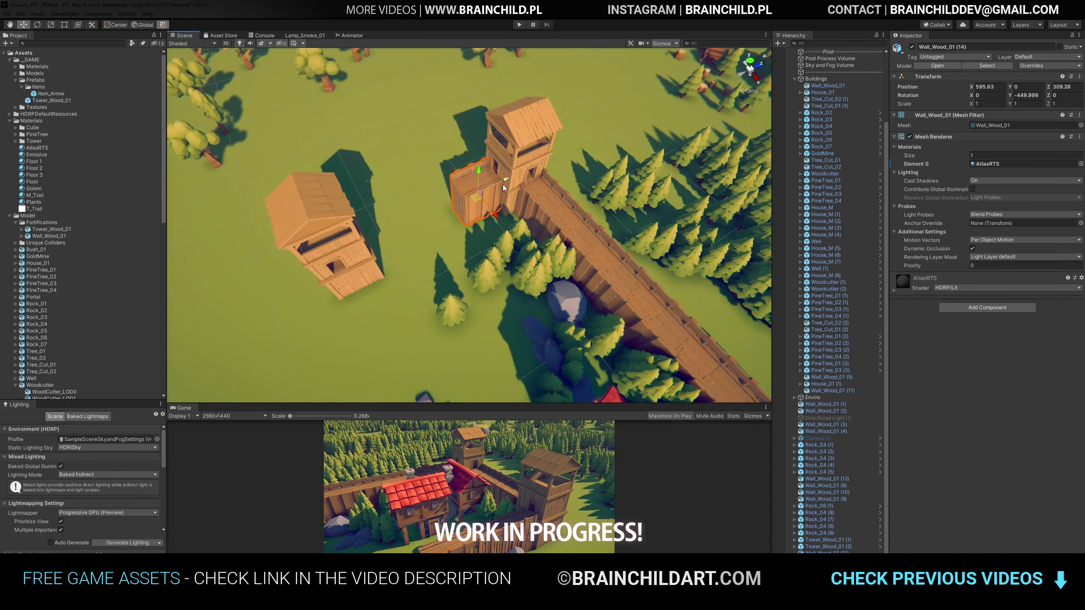
left_click_drag(505, 183, 380, 234)
key("ctrl+d")
key("ctrl+d")
left_click(401, 224, "shift")
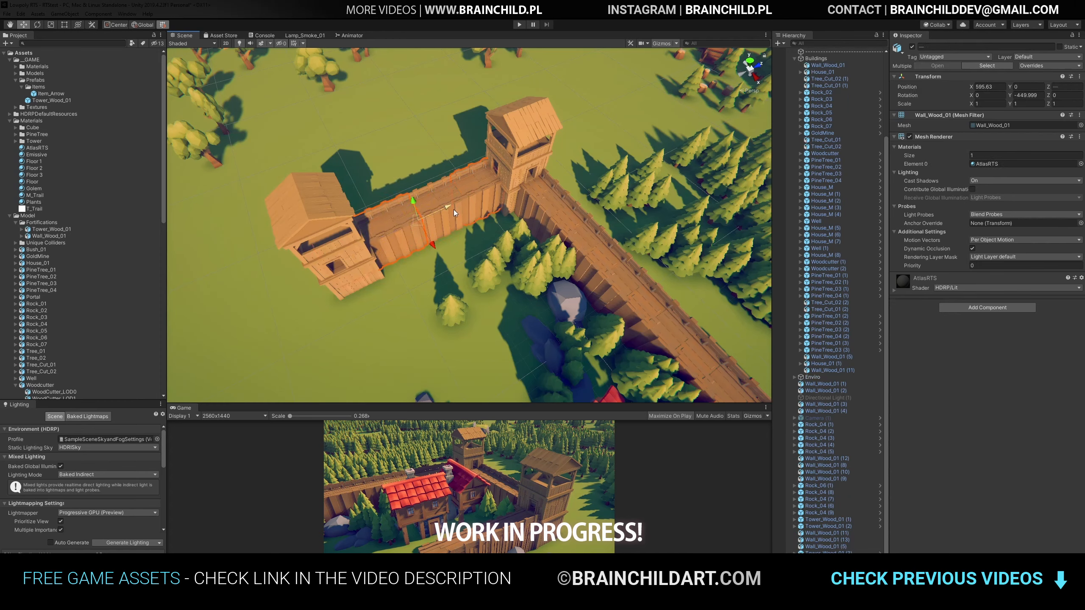
left_click(448, 207, "shift")
Duplicate wall segments from the new front tower along the fort's front, leaving a gate opening before the existing front wall.
left_click(418, 291)
left_click_drag(454, 205, 555, 239, "alt")
left_click(546, 223)
key("ctrl+d")
left_click_drag(632, 229, 582, 252)
key("ctrl+d")
left_click(526, 259)
left_click(421, 249)
left_click(496, 255)
left_click_drag(491, 206, 520, 235, "alt")
scroll(462, 217, "up", 2)
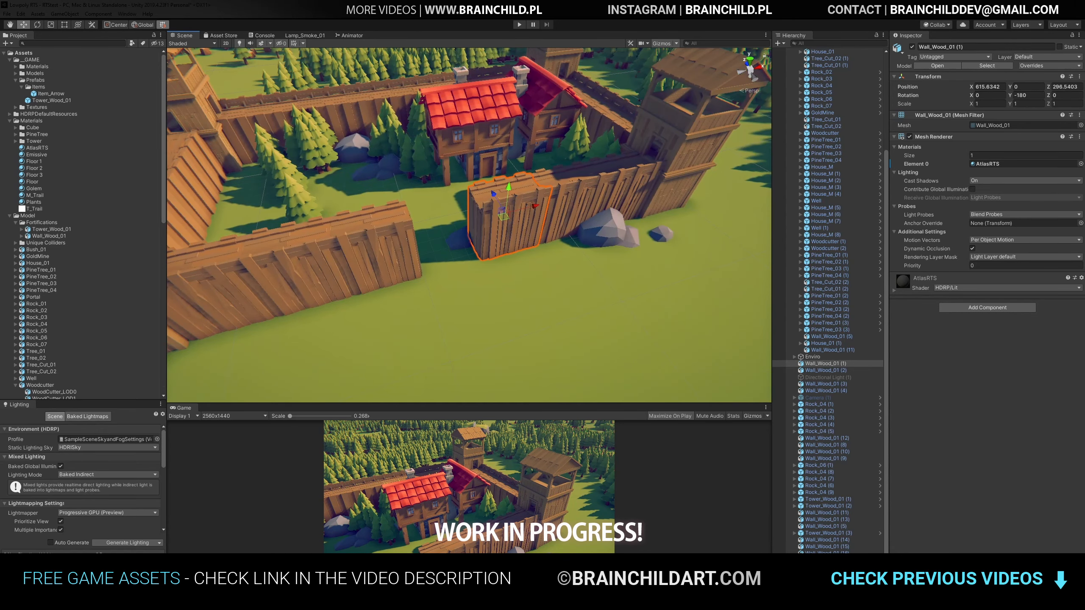
Switch to Blender, add a cube and move it down to the tower's base in the right orthographic view.
key("ctrl+z")
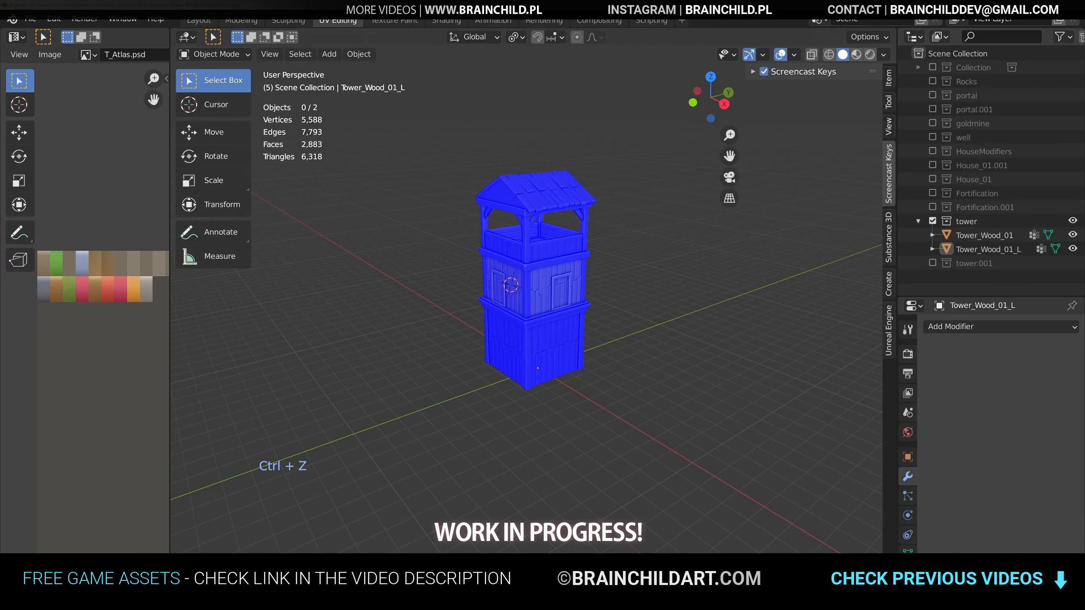
left_click(618, 399)
key("shift+a")
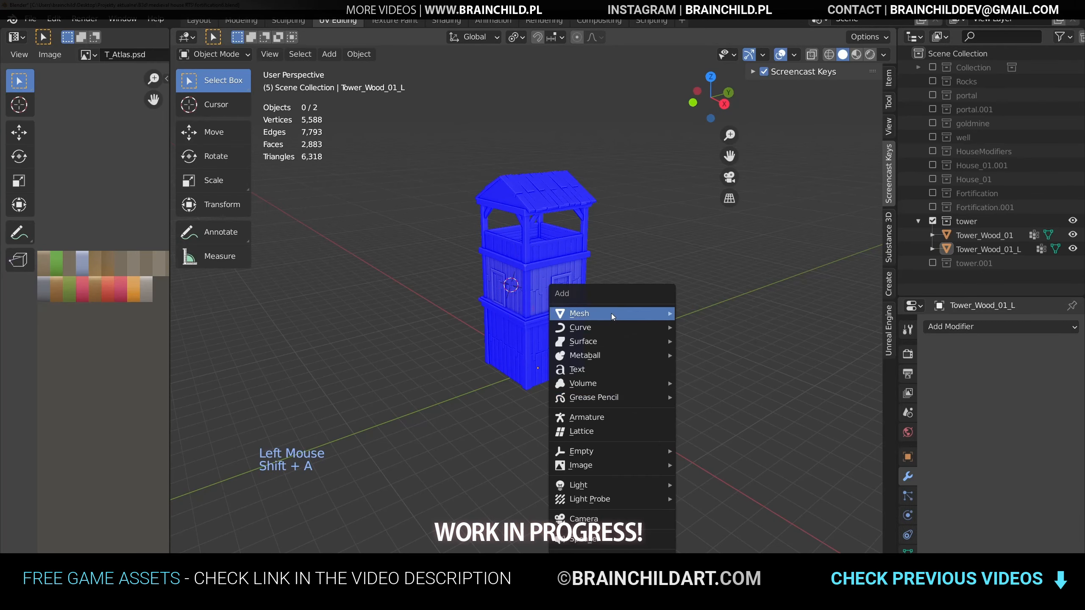
mouse_move(615, 313)
left_click(710, 40)
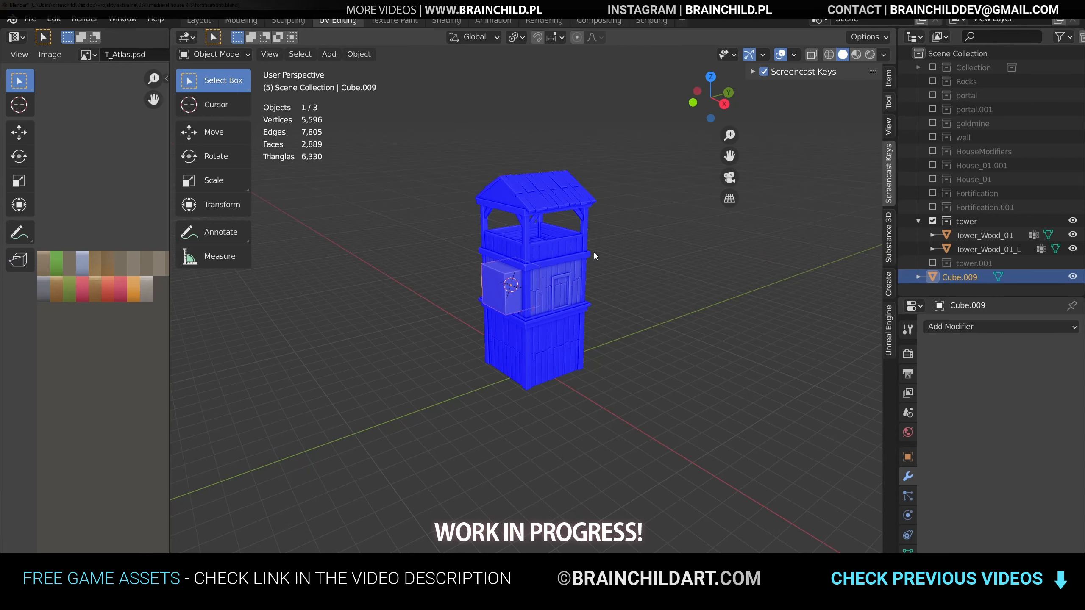
middle_click_drag(696, 272, 674, 295, "alt")
key("g")
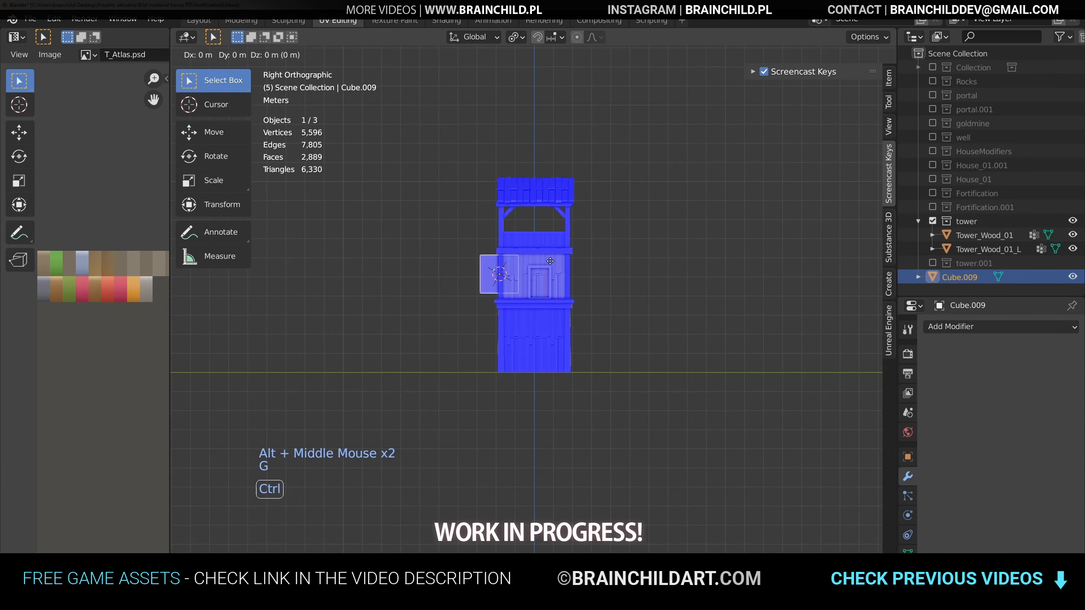
left_click(546, 348, "ctrl")
Reposition the cube at the tower's base and scale it by 2.
scroll(546, 348, "up", 3)
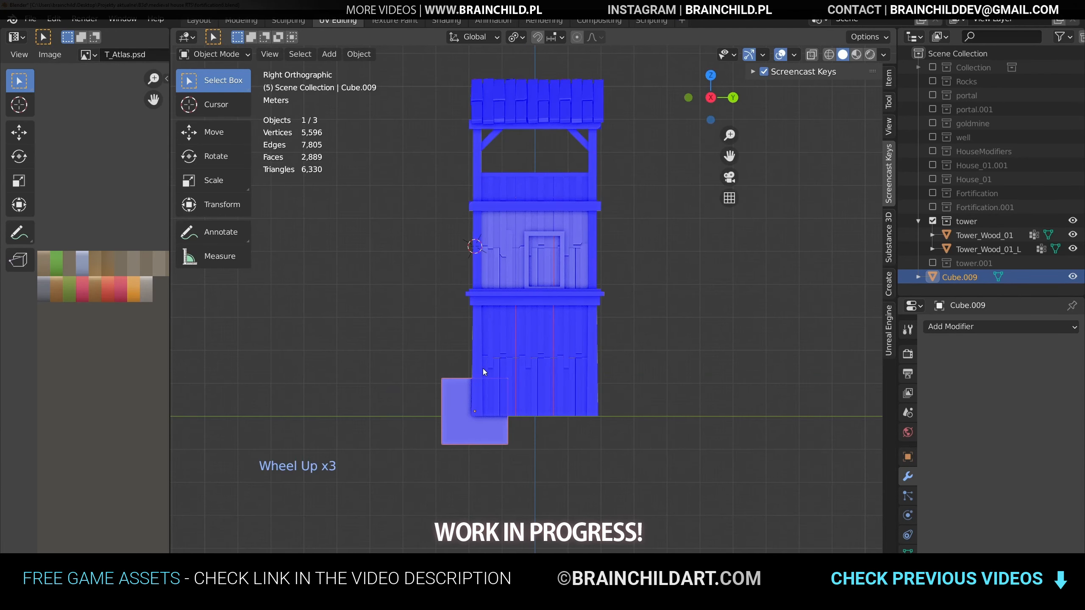
middle_click_drag(483, 367, 491, 337, "shift")
key("g")
left_click(511, 333)
key("s")
key("2")
left_click(563, 327)
Clear the cube's location and raise it until its base rests on the ground line.
key("g")
right_click(620, 327)
key("alt+g")
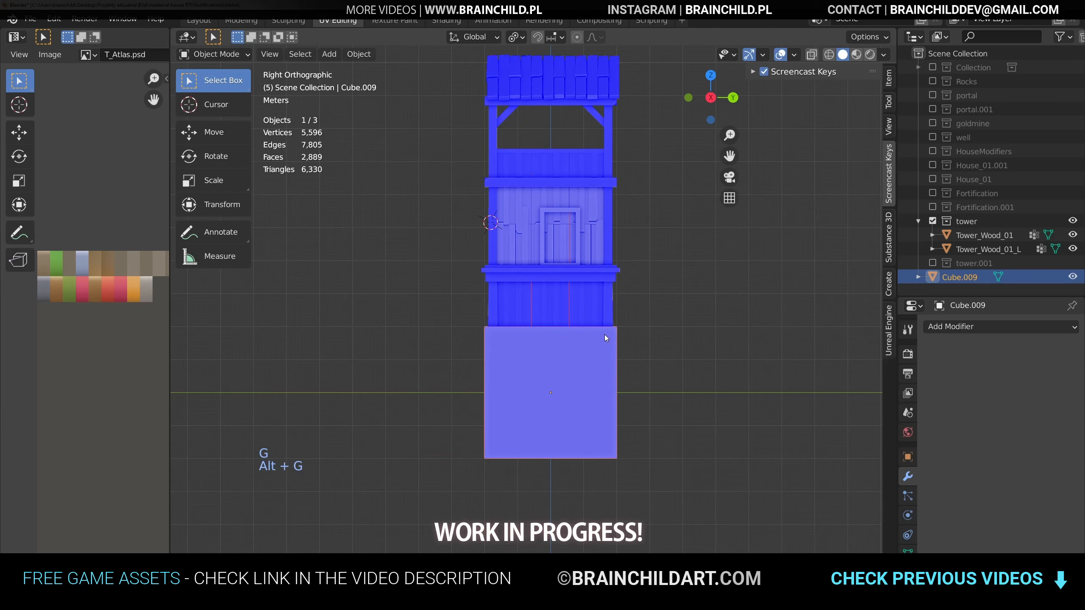
key("g")
left_click(605, 278)
mouse_move(605, 278)
middle_mouse_down("shift")
mouse_move(592, 289)
mouse_move(607, 298)
middle_mouse_up("shift")
scroll(591, 289, "up", 1)
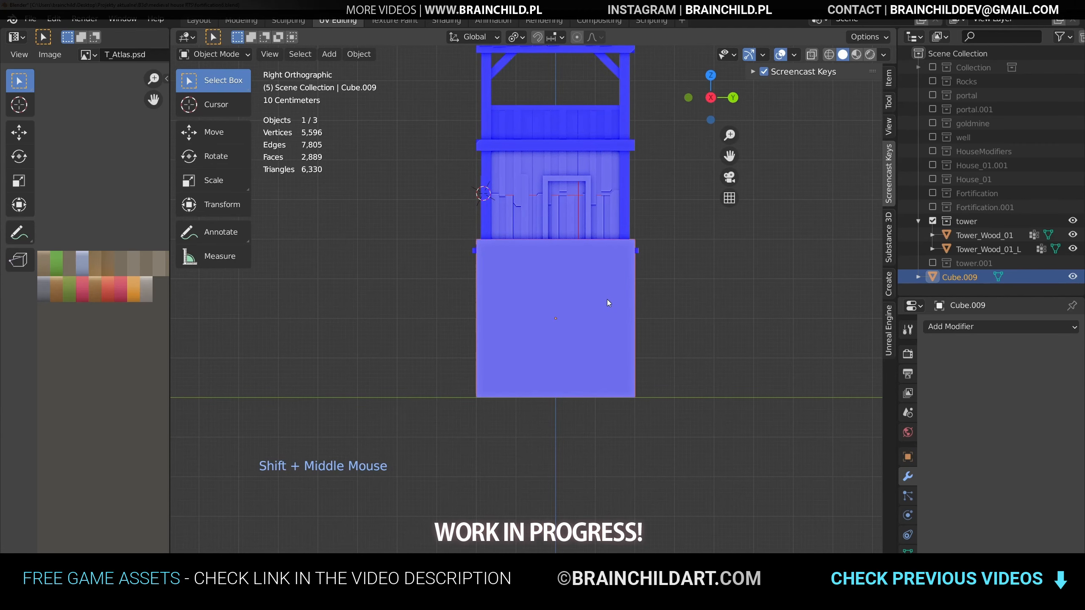
Move the cube to the tower's negative-Y edge and scale it along Y to about a quarter of its width.
key("g")
left_click(526, 303)
key("s")
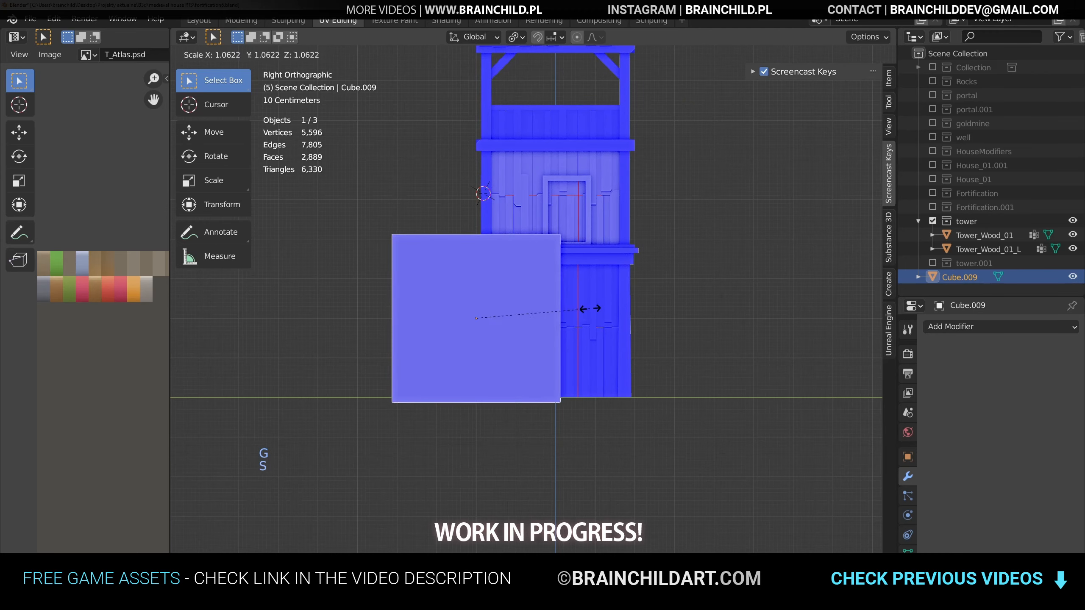
right_click(540, 309)
key("s")
key("y")
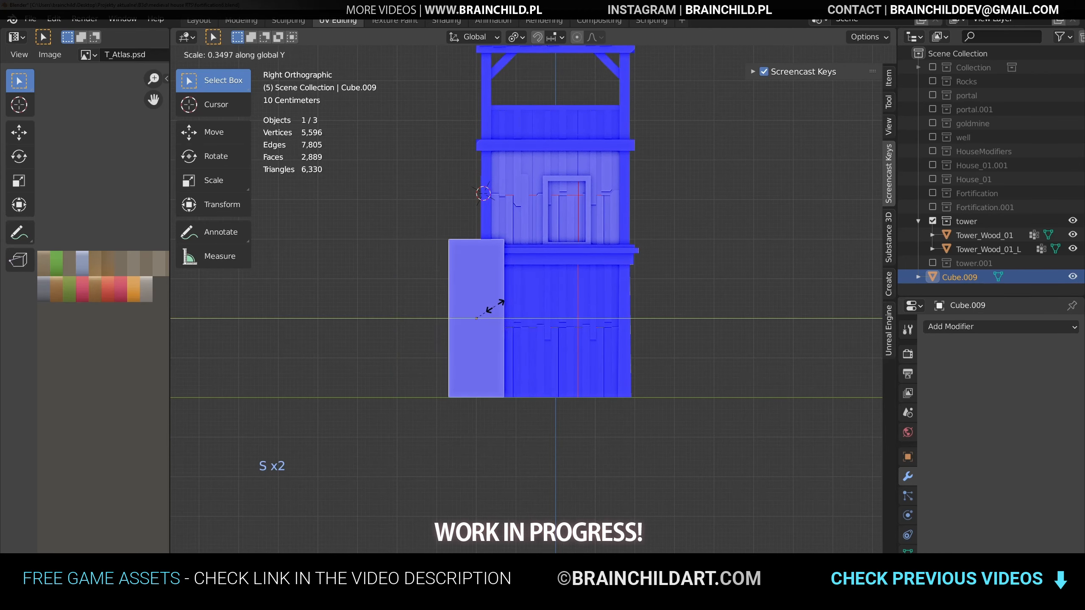
left_click(496, 306)
Duplicate the narrow block, place the copy at the tower's opposite edge, and select both blocks.
key("shift+d")
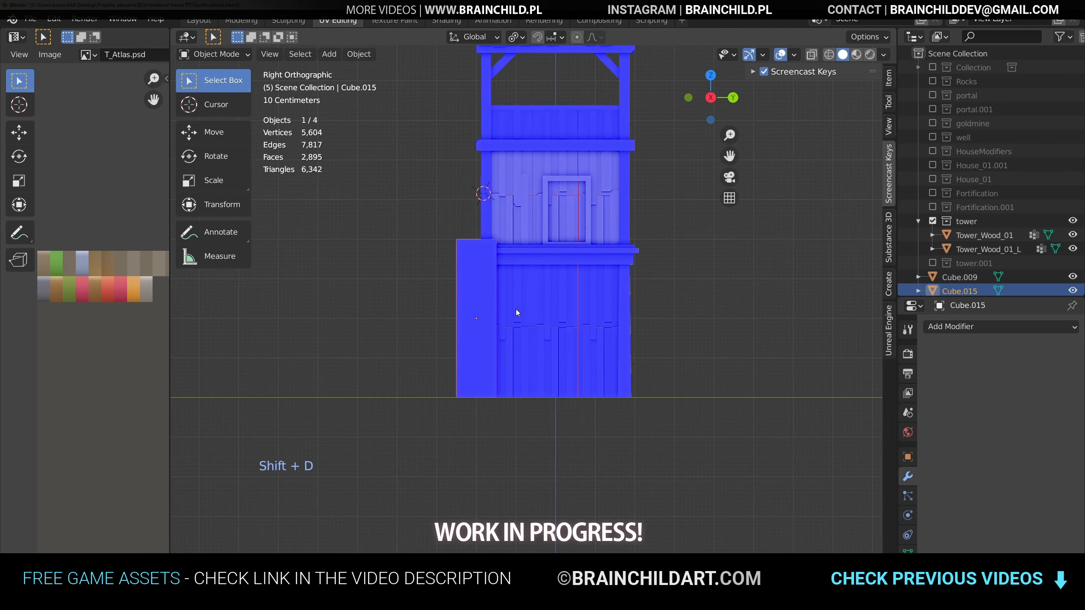
key("g")
left_click(671, 310)
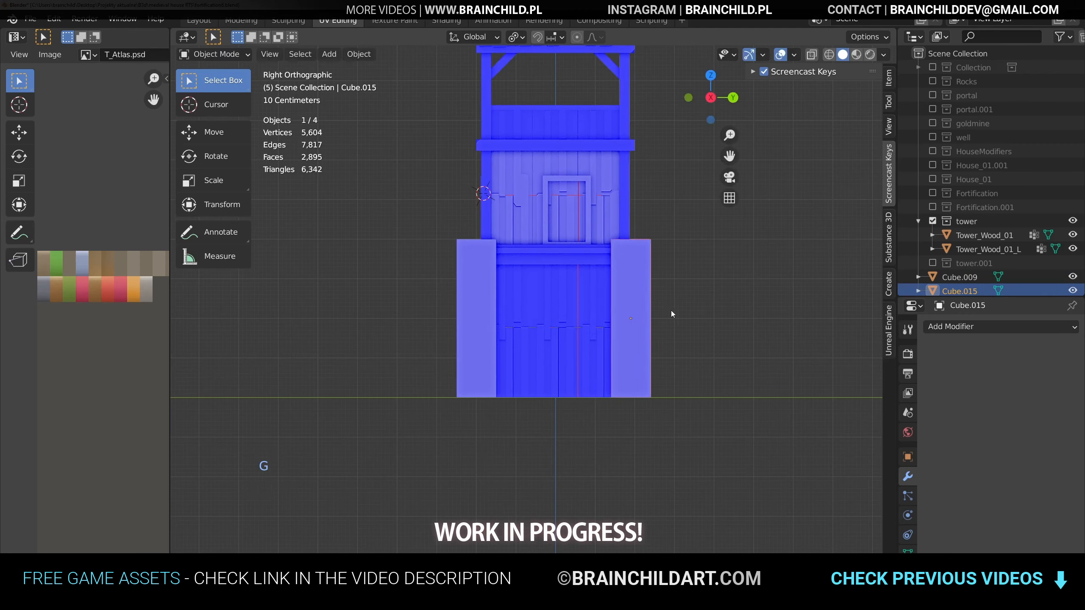
key("z")
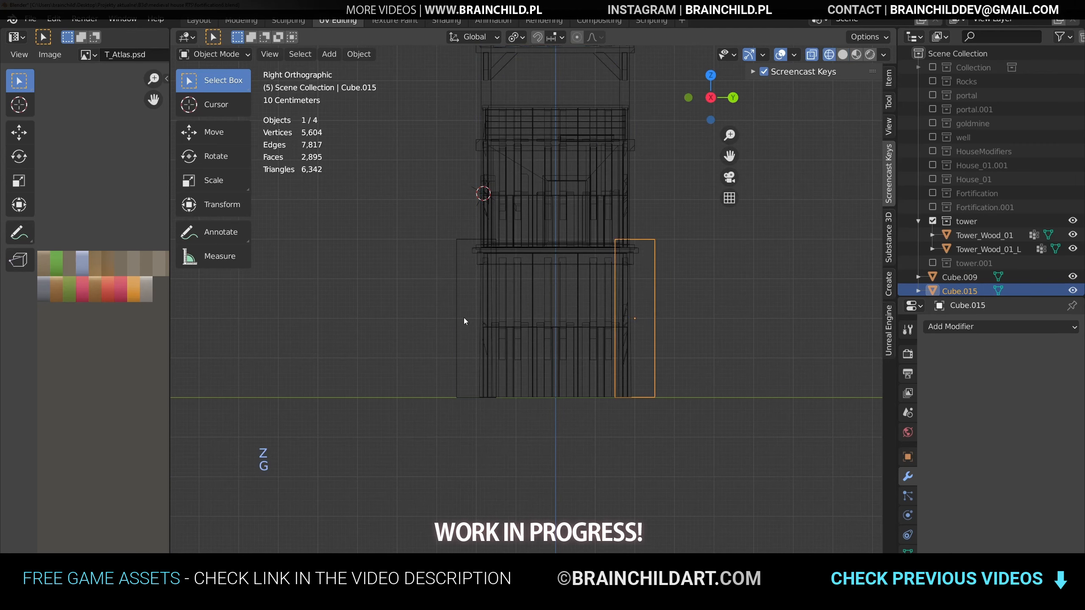
left_click(460, 317)
left_click(647, 320, "shift")
key("z")
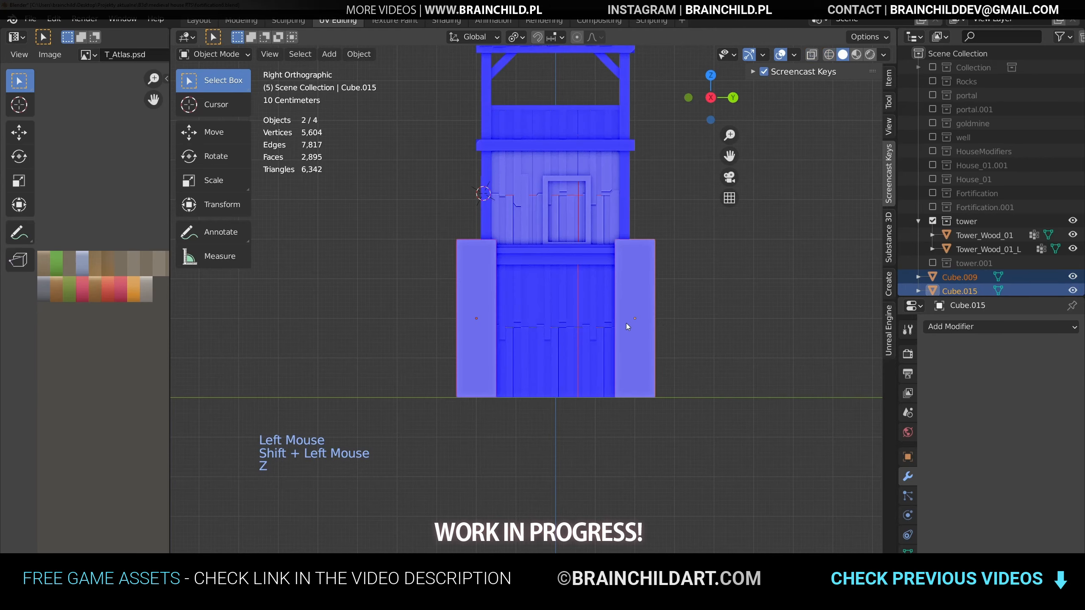
Select both tower meshes in top wireframe view and move them about 0.42 m along X to centre them between the blocks.
mouse_move(625, 323)
middle_mouse_down("shift")
mouse_move(579, 300)
mouse_move(659, 353)
mouse_move(775, 350)
mouse_move(690, 350)
mouse_move(688, 328)
mouse_move(364, 371)
middle_mouse_up("shift")
scroll(364, 371, "down", 1, "alt")
key("z")
scroll(475, 361, "up", 2)
left_click(475, 360)
key("b")
left_click_drag(460, 290, 709, 338)
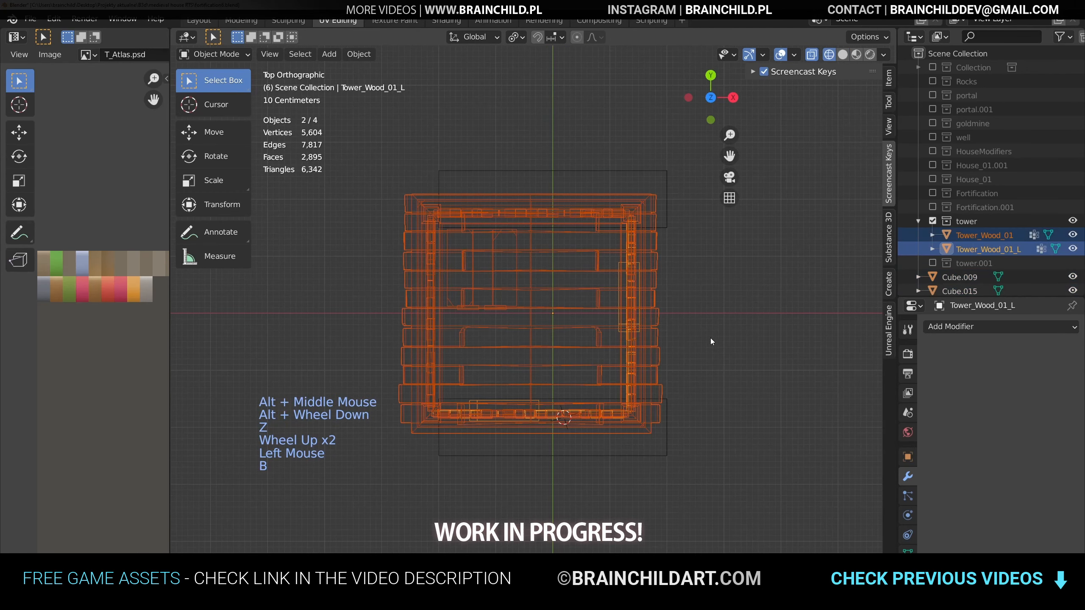
key("g")
key("g")
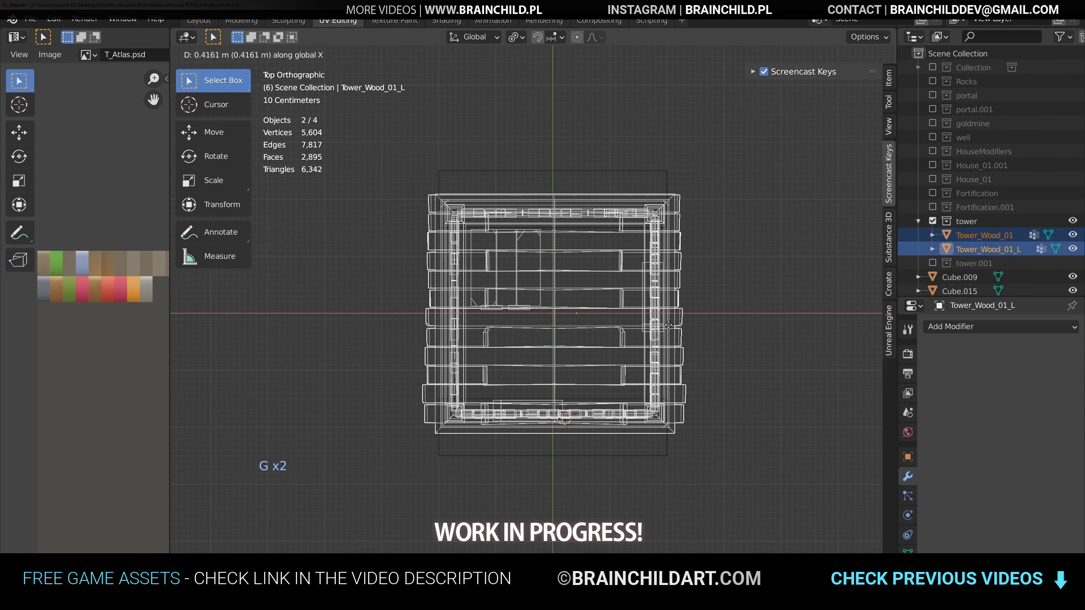
left_click(667, 324)
Duplicate the block at the tower's positive-Y edge in place and hide both tower meshes.
key("z")
scroll(545, 342, "down", 4)
key("shift+d")
key("z")
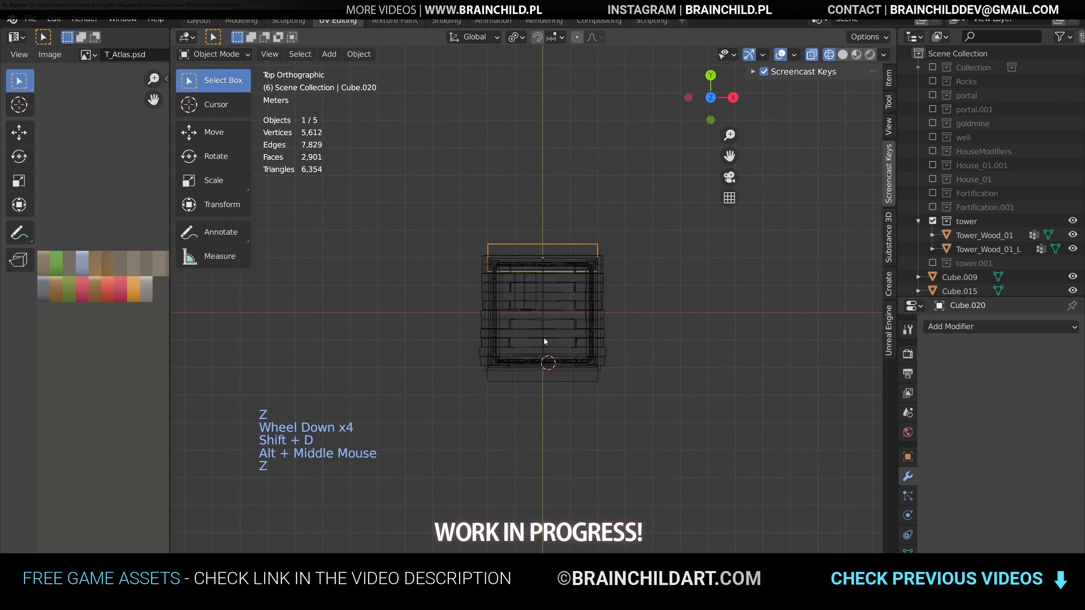
left_click(1073, 248)
left_click(1072, 234)
Rotate the duplicated block a quarter turn about Z and move it midway between the two side blocks.
scroll(591, 299, "up", 1)
key("r")
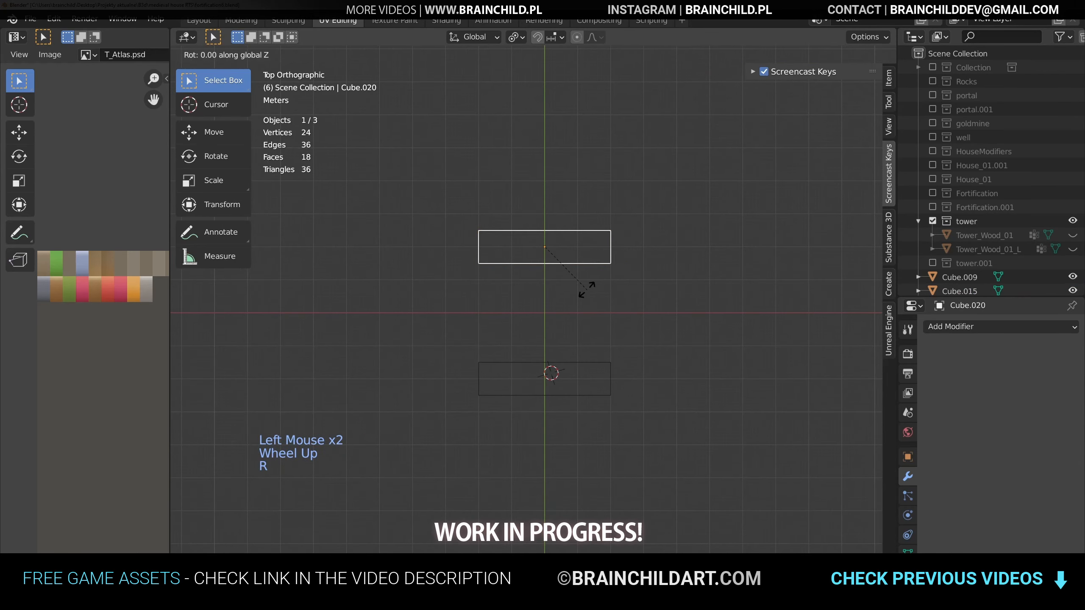
key("g")
middle_click_drag(586, 337, 636, 254)
key("z")
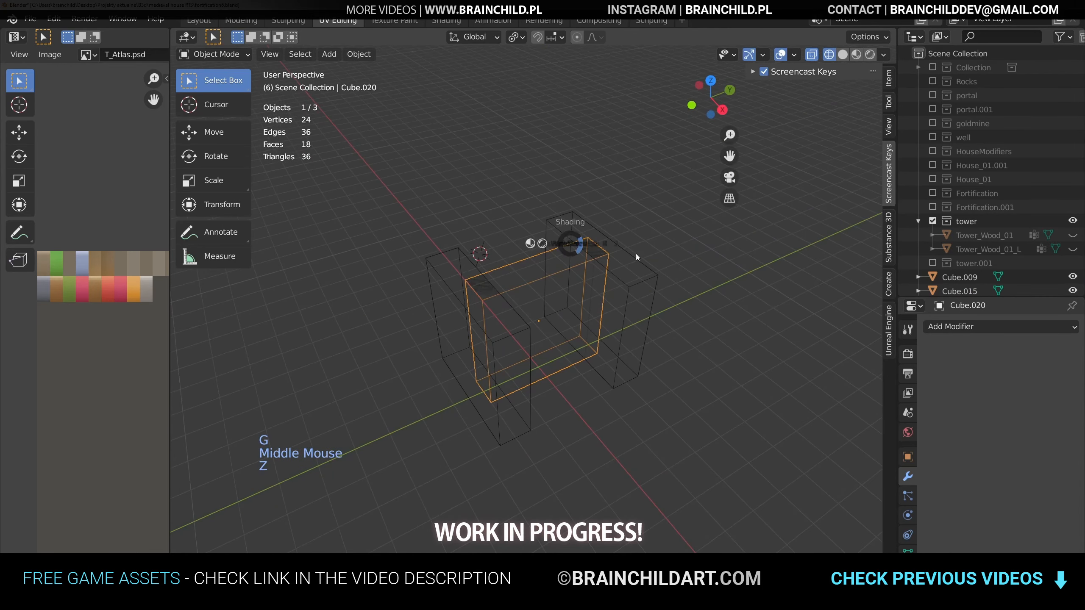
Scale the middle block down and adjust its height so it fits between the side blocks with a narrow gap on each side.
scroll(480, 247, "down", 3)
mouse_move(480, 247)
middle_mouse_down()
mouse_move(591, 281)
mouse_move(645, 261)
mouse_move(495, 270)
mouse_move(615, 260)
middle_mouse_up()
scroll(592, 282, "up", 2)
key("s")
right_click(608, 280)
key("s")
left_click(619, 273)
key("s")
key("z")
left_click(718, 213)
key("s")
key("s")
key("s")
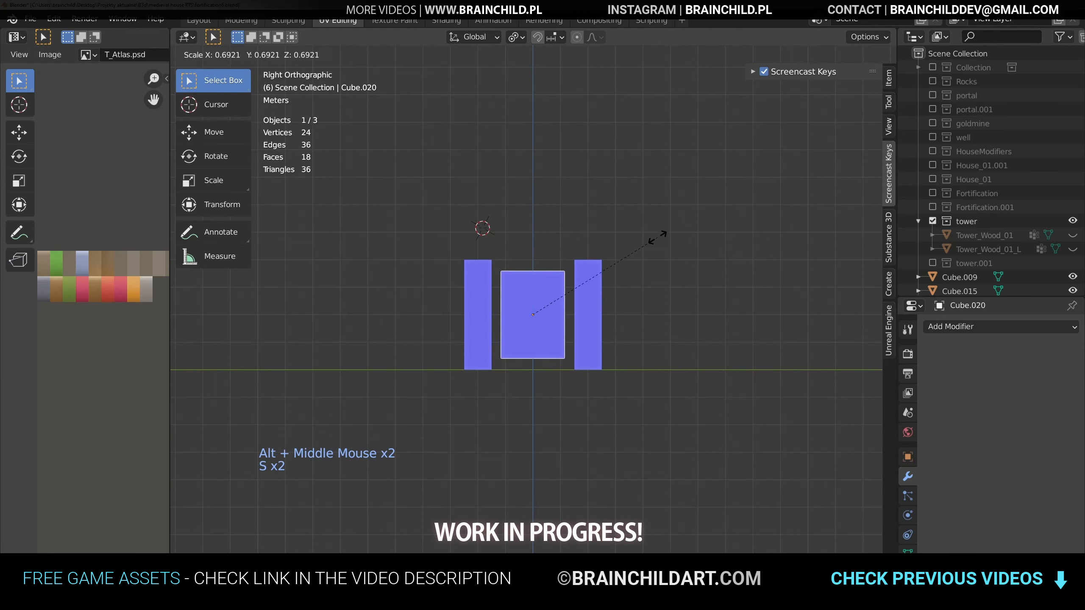
key("s")
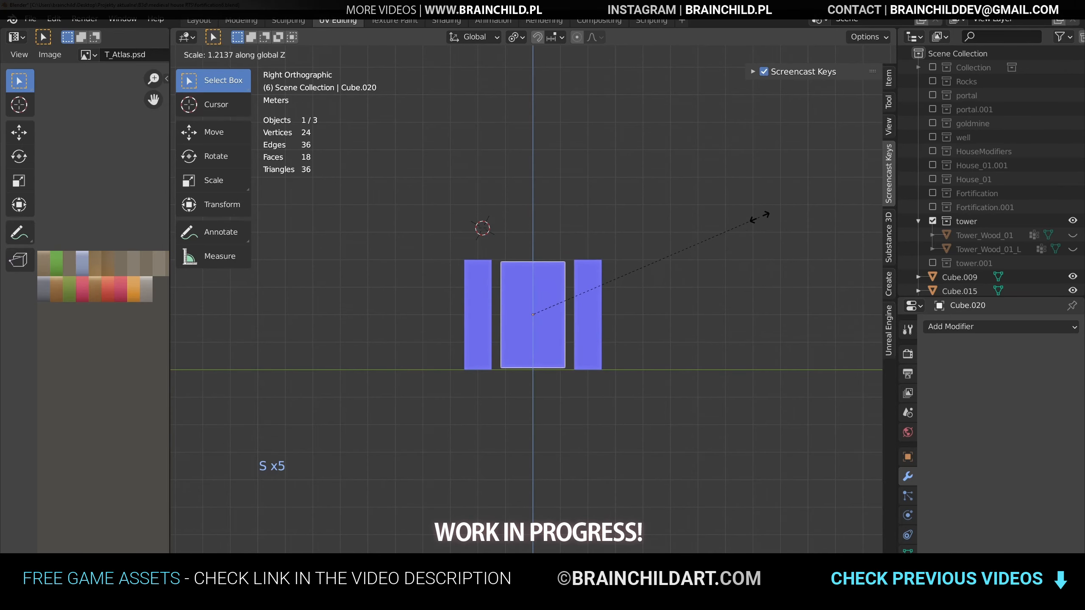
Lower the middle block about 0.39 m along Z so its base rests on the ground line, and adjust its position between the side blocks.
key("g")
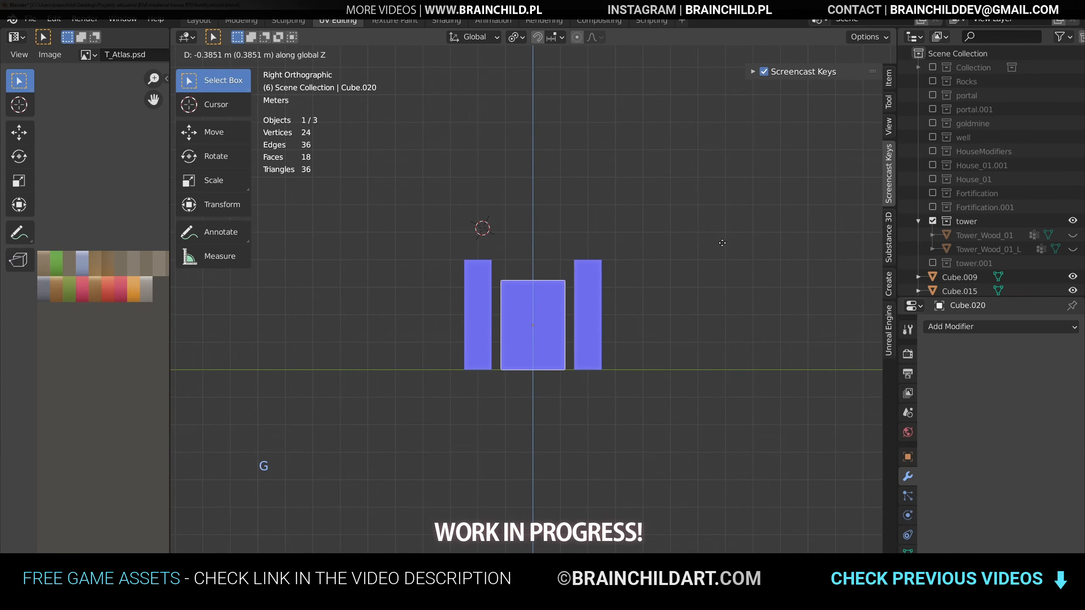
left_click(721, 242)
middle_click_drag(721, 242, 608, 217, "shift")
left_click(570, 314)
key("g")
key("g")
Select all three blocks and export them as Gate_Wood_01.fbx into the Fortifications folder.
left_click_drag(423, 205, 658, 339)
key("q")
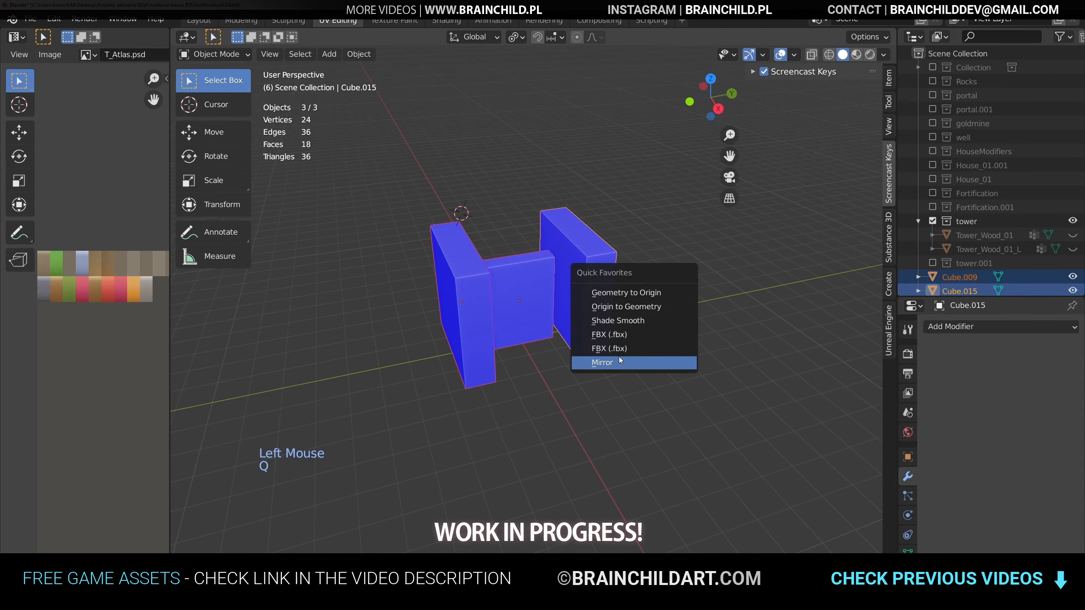
left_click(610, 348)
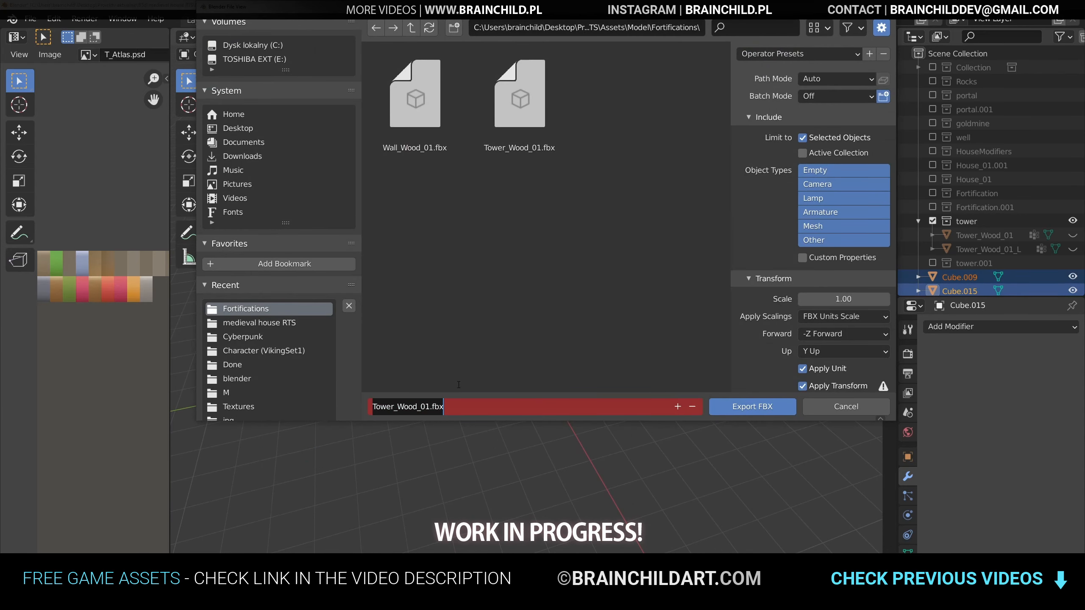
type("Gate_W")
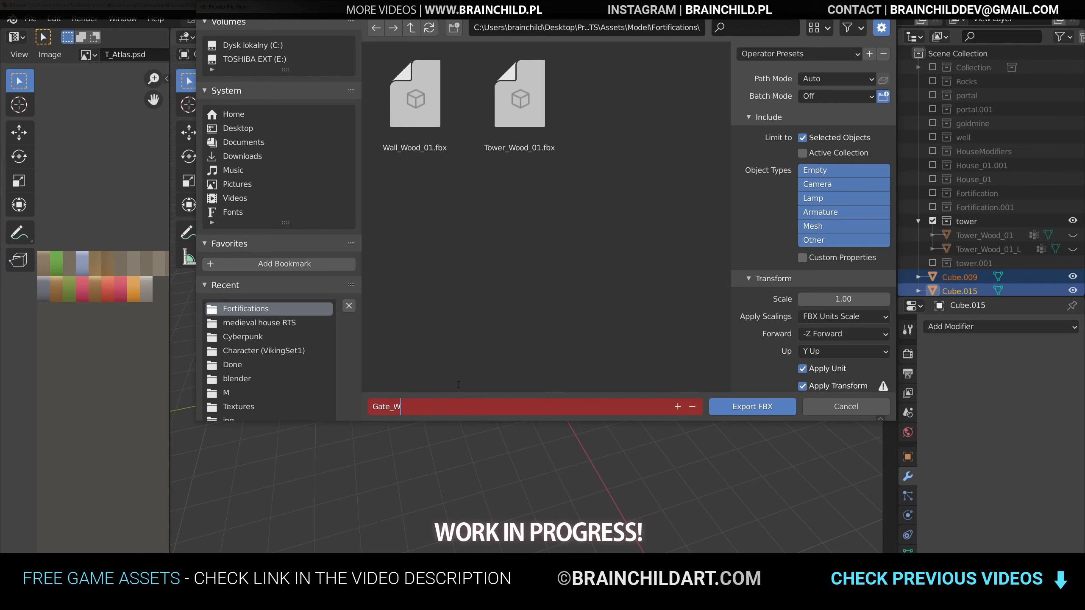
type("ood_01")
key("Return")
left_click(722, 406)
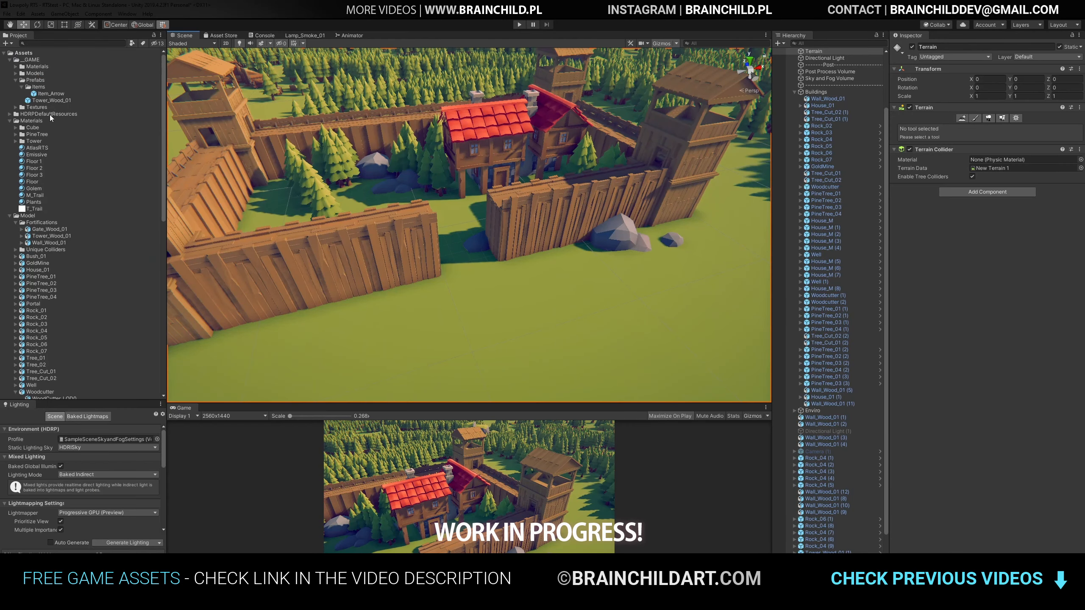
In Unity, place the Gate_Wood_01 model in the gap of the front wall and align it with the wall line.
scroll(50, 193, "down", 3)
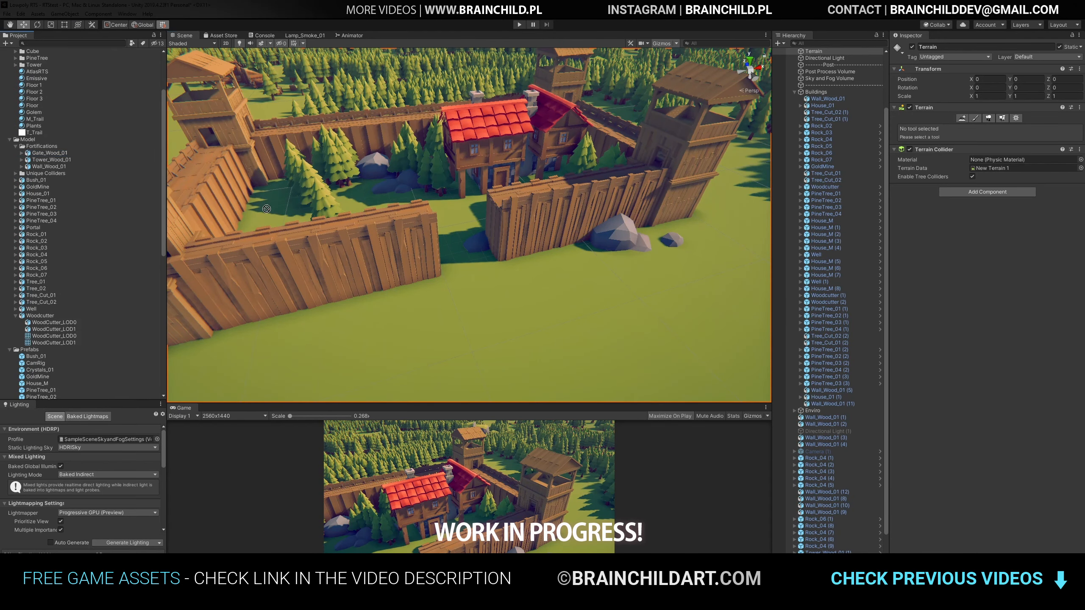
left_click_drag(267, 208, 489, 262)
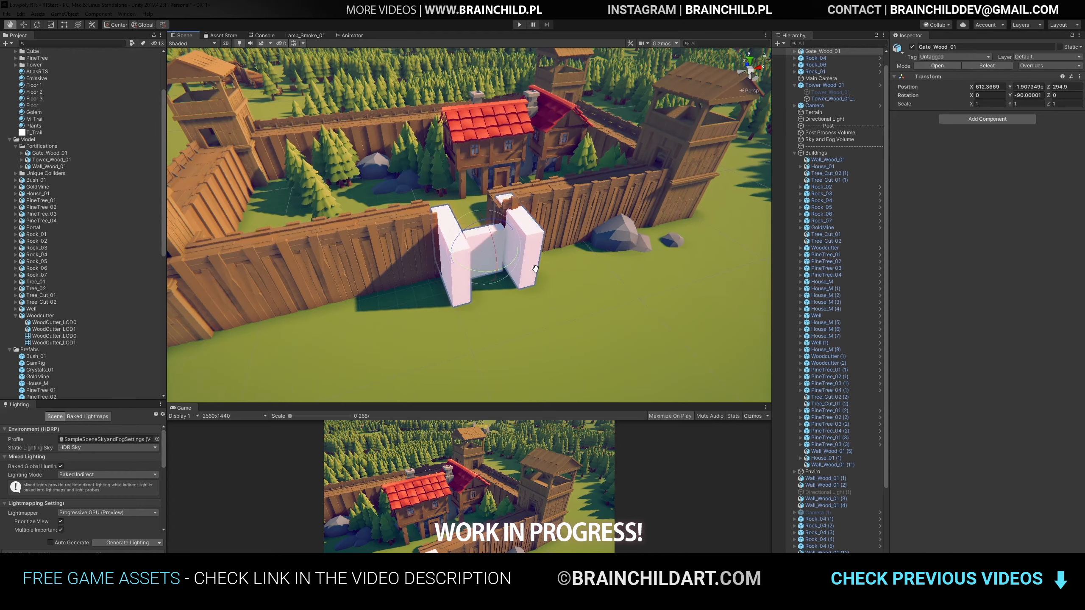
middle_click_drag(535, 268, 563, 281)
key("w")
left_click_drag(506, 244, 495, 220, "ctrl")
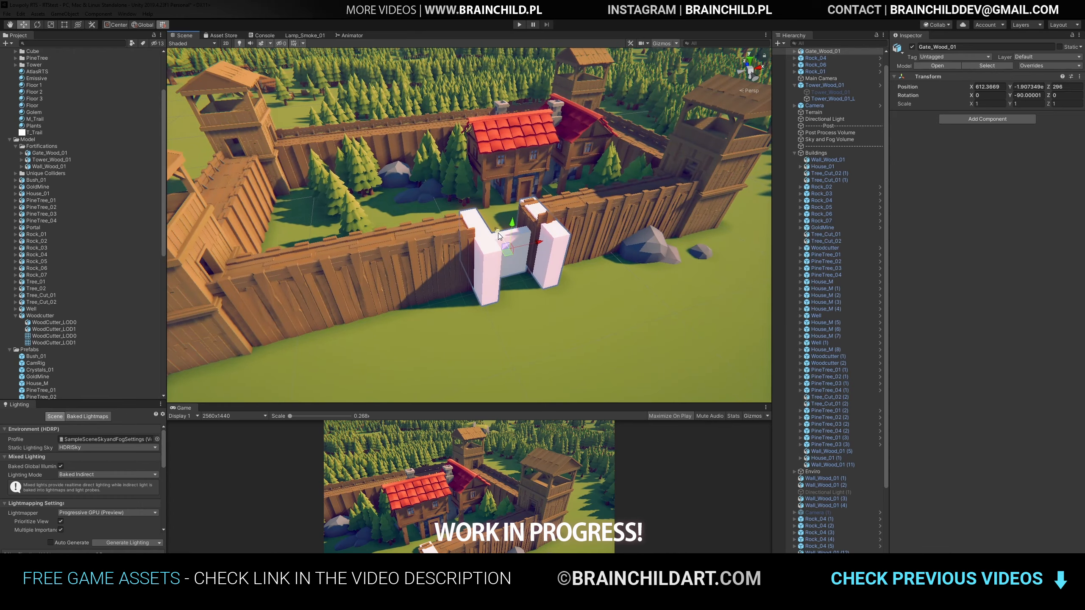
left_click_drag(500, 237, 453, 233, "alt")
Move the front wall sections on both sides of the gate so their ends meet its side blocks.
left_click(556, 226)
left_click_drag(556, 225, 616, 256, "alt")
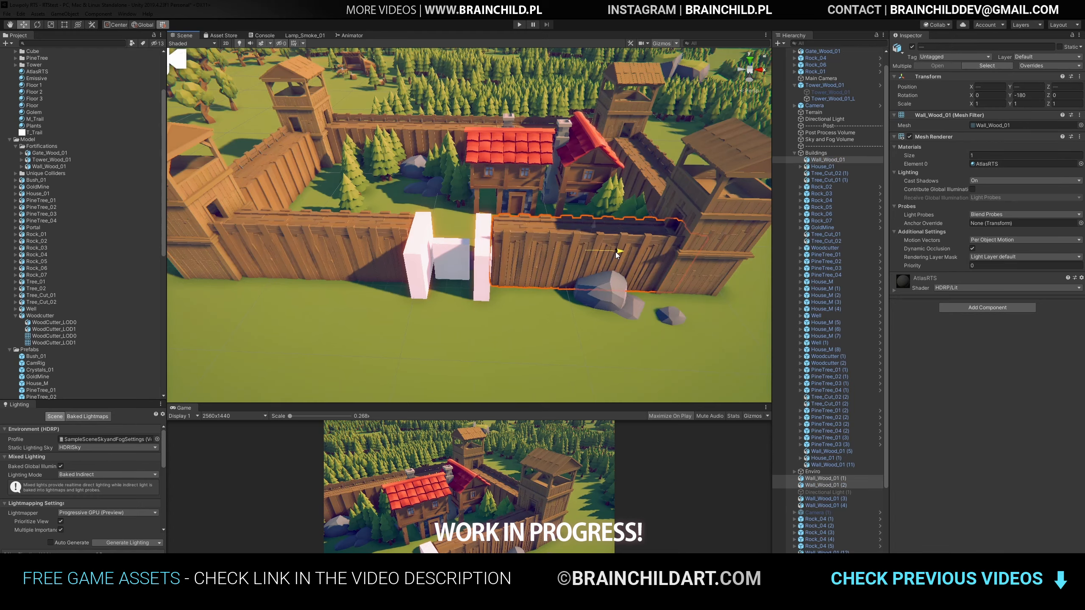
left_click(347, 249)
left_click_drag(347, 250, 446, 282, "alt")
left_click(520, 322)
left_click_drag(520, 322, 445, 303, "alt")
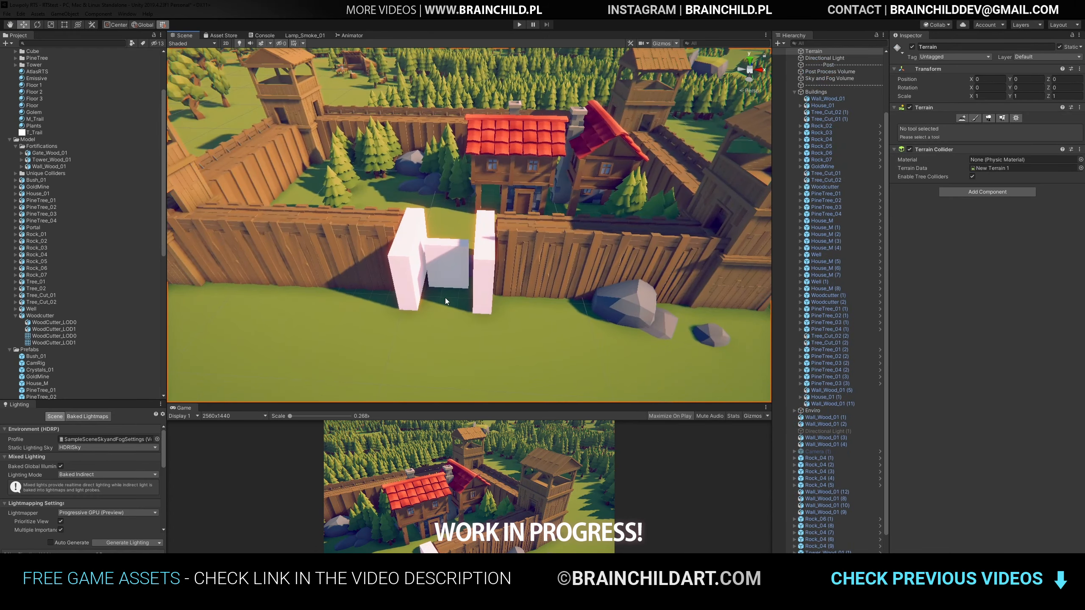
Select the gate and shift it along the front wall within the opening.
scroll(461, 286, "up", 3)
left_click(480, 272)
left_click_drag(457, 251, 490, 243, "alt")
middle_click_drag(492, 271, 479, 275)
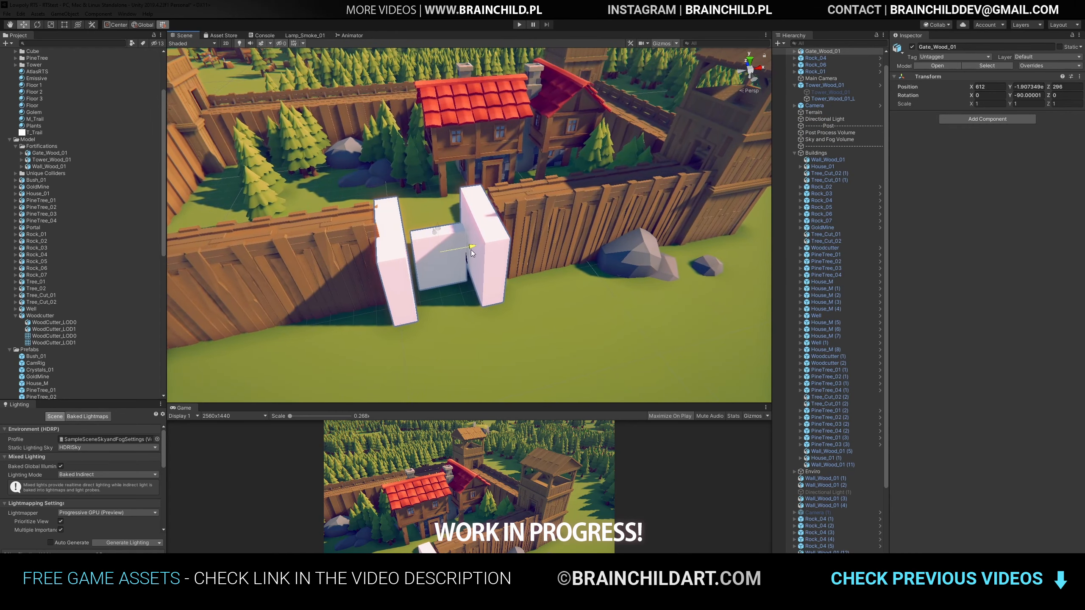
left_click_drag(472, 252, 527, 243)
left_click(475, 280)
scroll(475, 280, "down", 5)
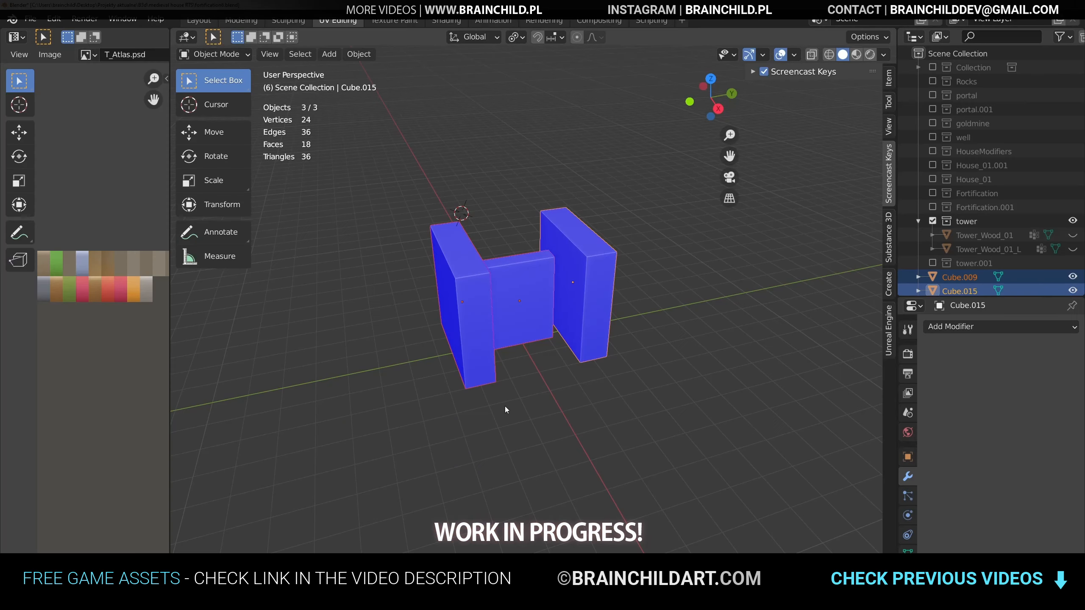
In Blender, move both gate side blocks outward along Y by about 2 m each in top view, using increment snapping.
scroll(597, 282, "up", 2)
left_click(598, 282)
middle_click_drag(598, 281, 578, 311, "alt")
key("g")
left_click(643, 311, "ctrl")
left_click(446, 320)
key("g")
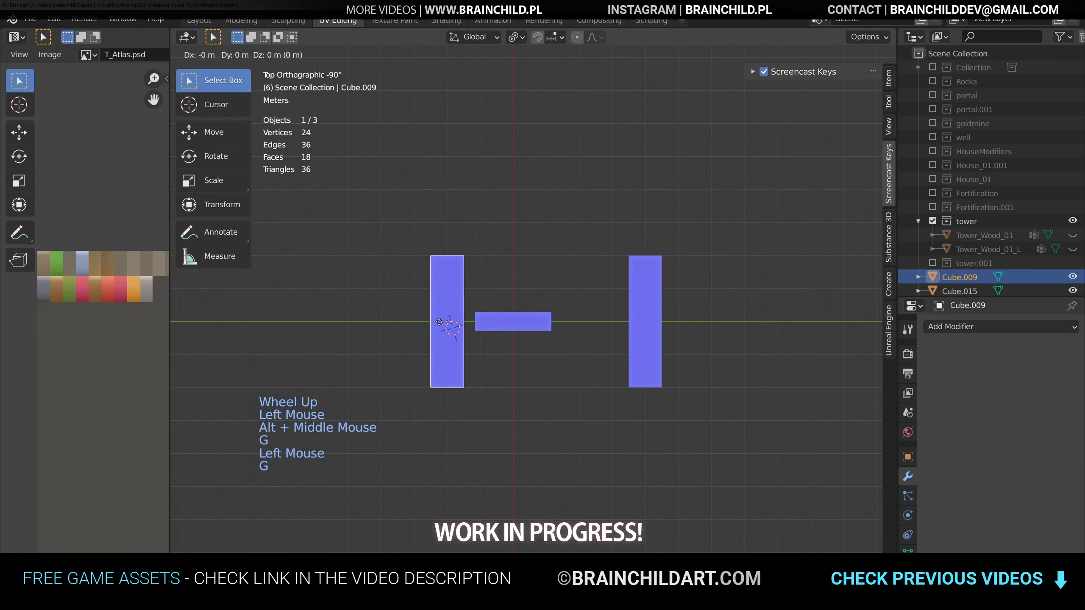
left_click(380, 322, "ctrl")
Move the middle block about 2 m along negative Y, duplicate it, and place the copy directly beside it as the second gate leaf.
left_click(516, 319)
key("g")
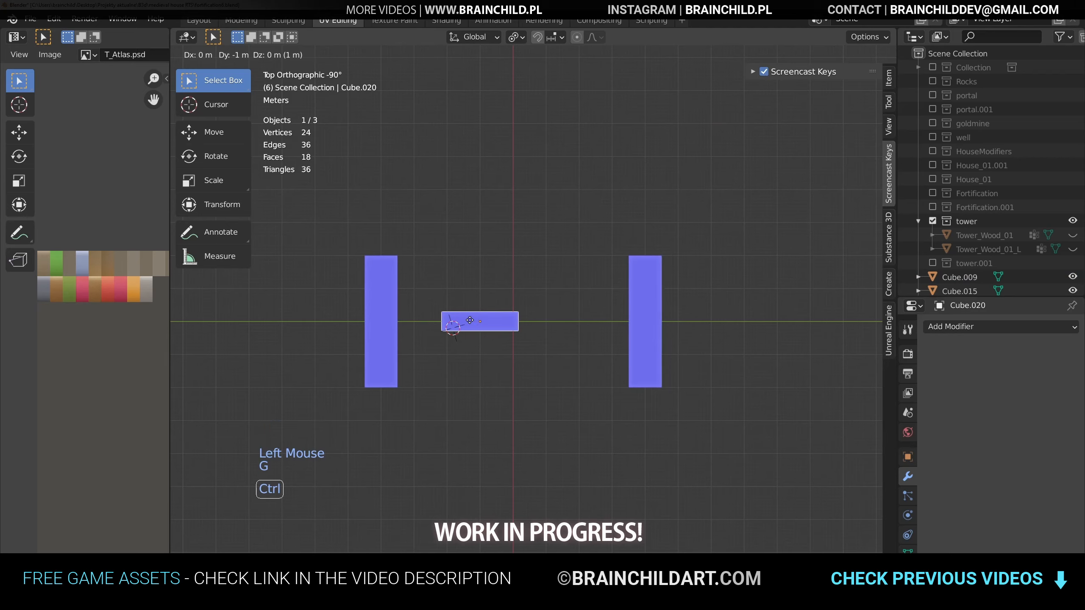
left_click(458, 322, "ctrl")
key("shift+d")
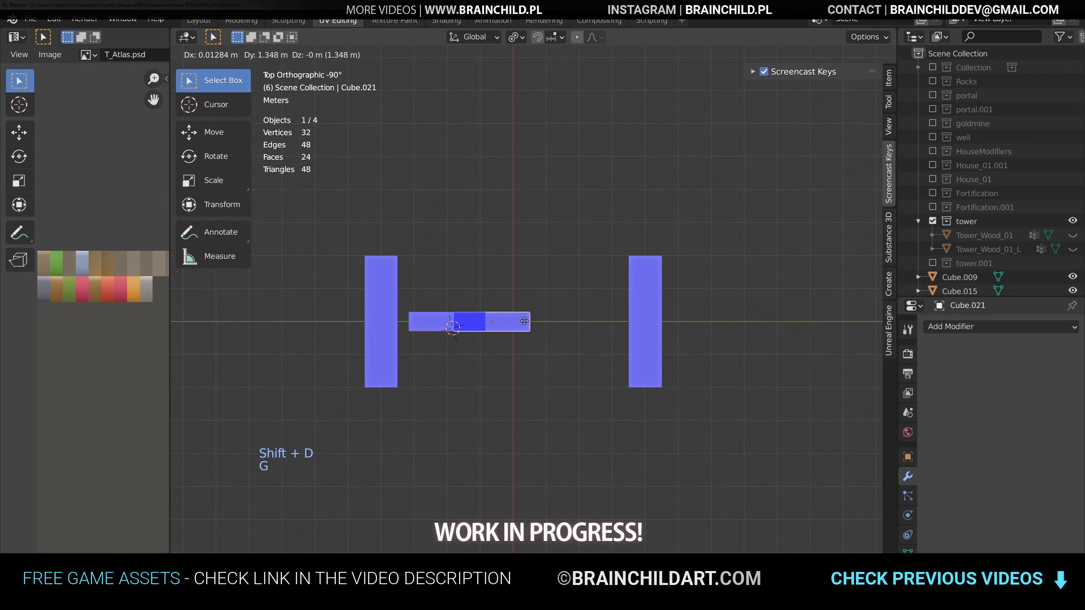
Select both gate leaves and scale them along X to about half their thickness.
left_click(483, 329, "shift")
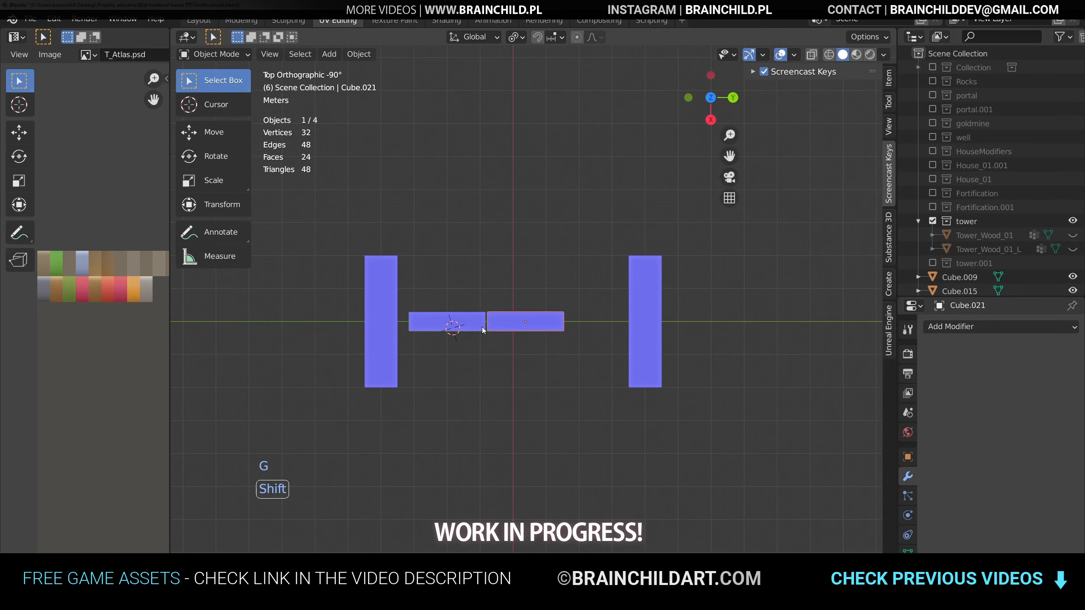
key("s")
key("s")
left_click(537, 322)
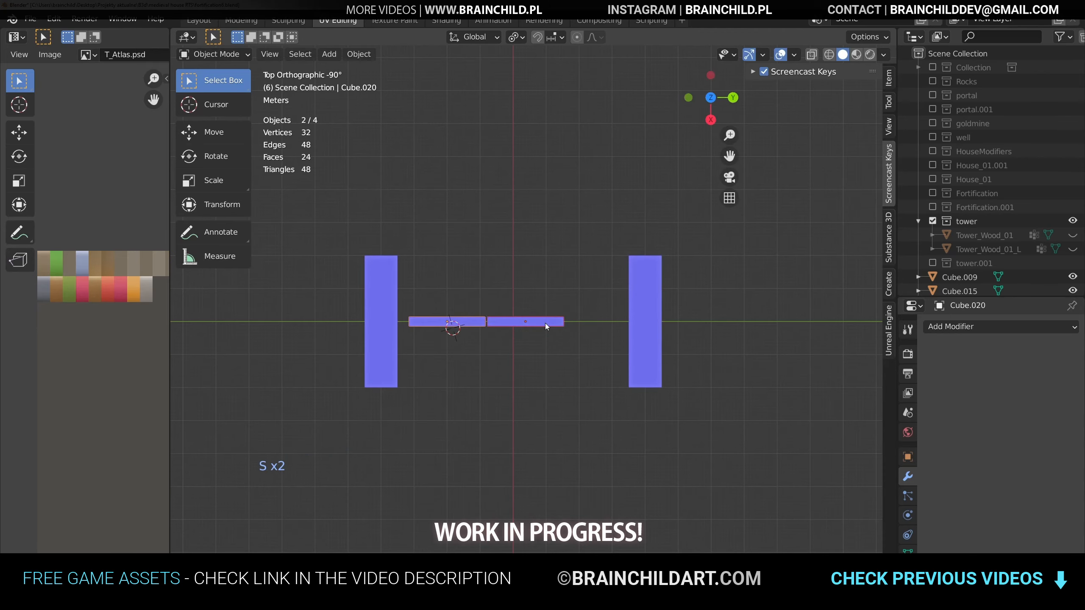
Move the two gate leaves about 0.81 m along Y so their seam sits on the centre axis.
key("g")
key("y")
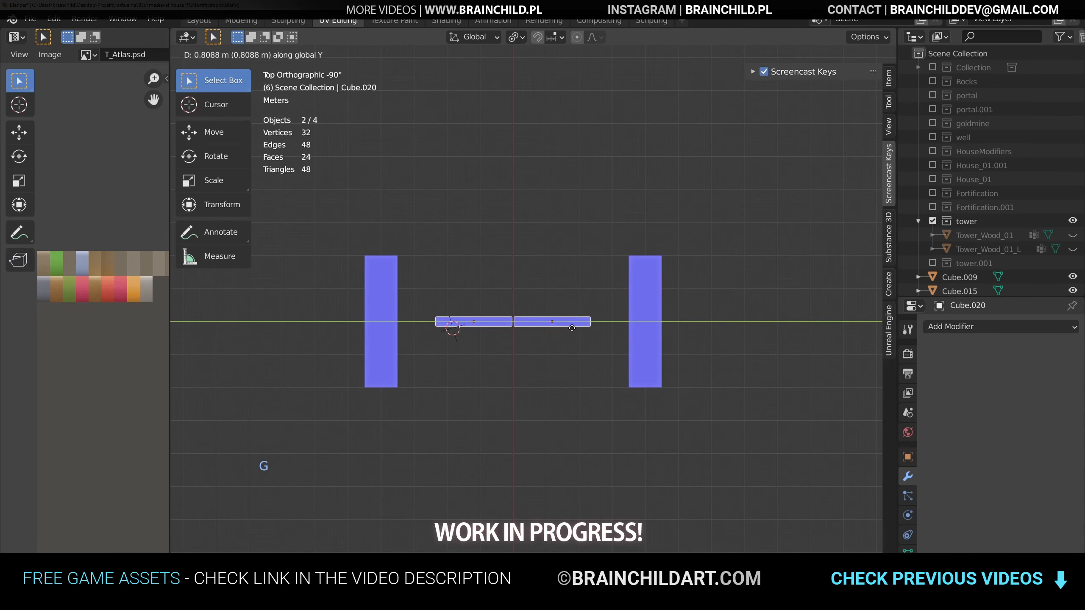
left_click(572, 327)
scroll(538, 336, "up", 10)
middle_click_drag(538, 336, 508, 334, "shift")
scroll(581, 325, "down", 14)
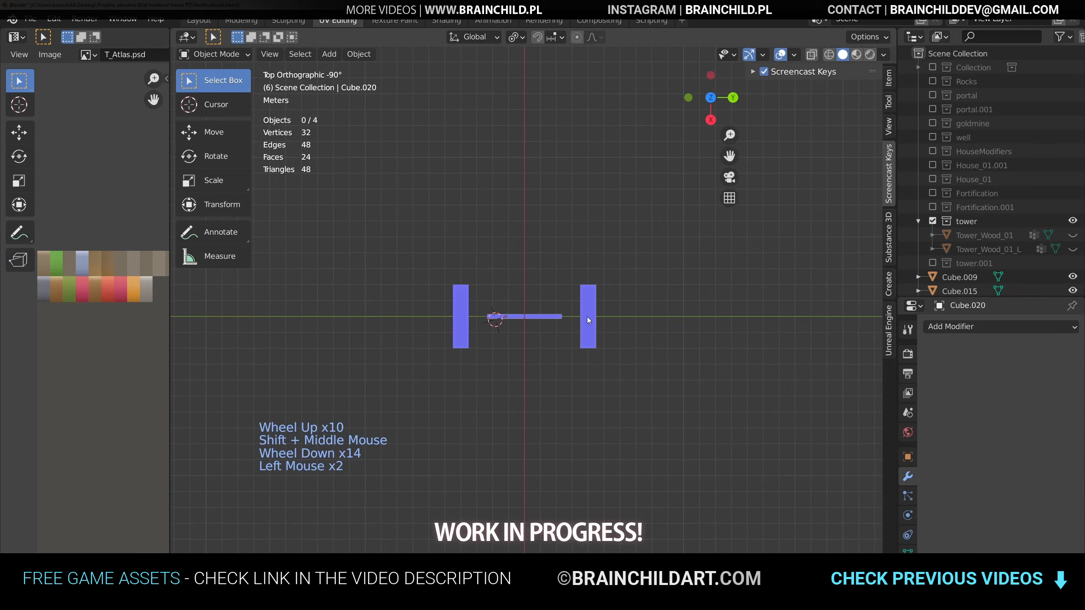
Move both side blocks inward along Y until they nearly touch the outer ends of the gate leaves.
scroll(586, 317, "up", 5)
key("g")
left_click(552, 321)
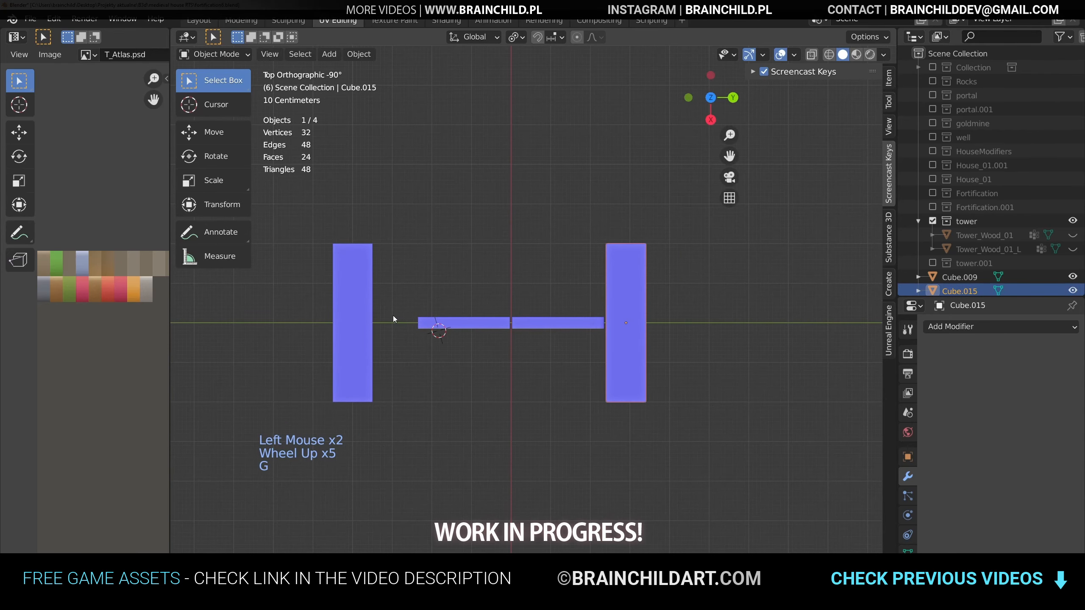
left_click(369, 317)
key("g")
left_click(416, 313)
Select all four gate blocks, re-export them over the gate FBX, and check the updated gate in the Unity scene.
middle_click_drag(508, 295, 450, 322)
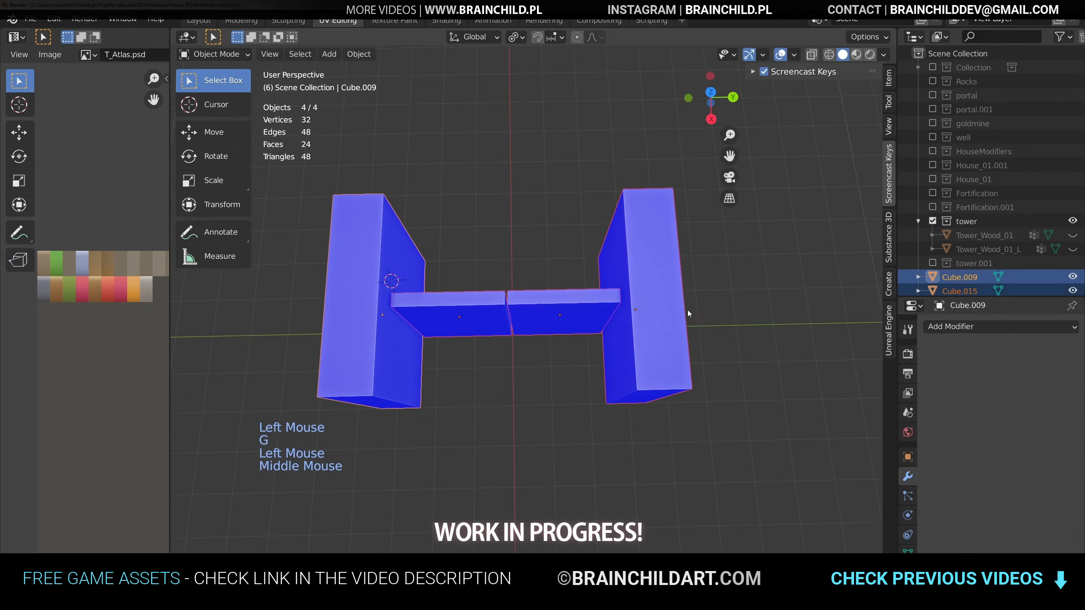
key("q")
left_click(641, 332)
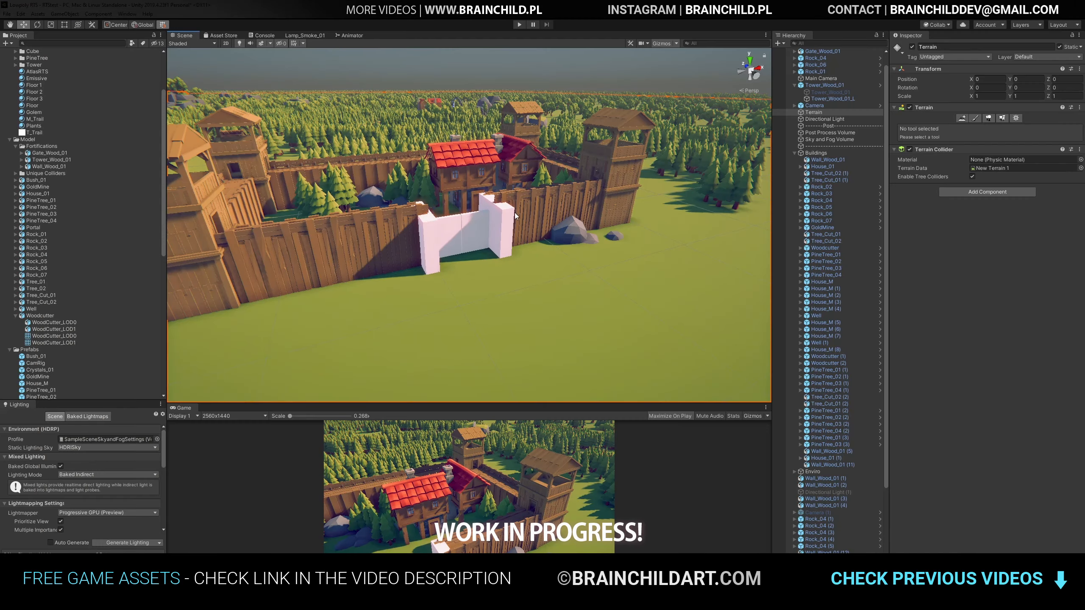
right_click_drag(515, 212, 504, 238)
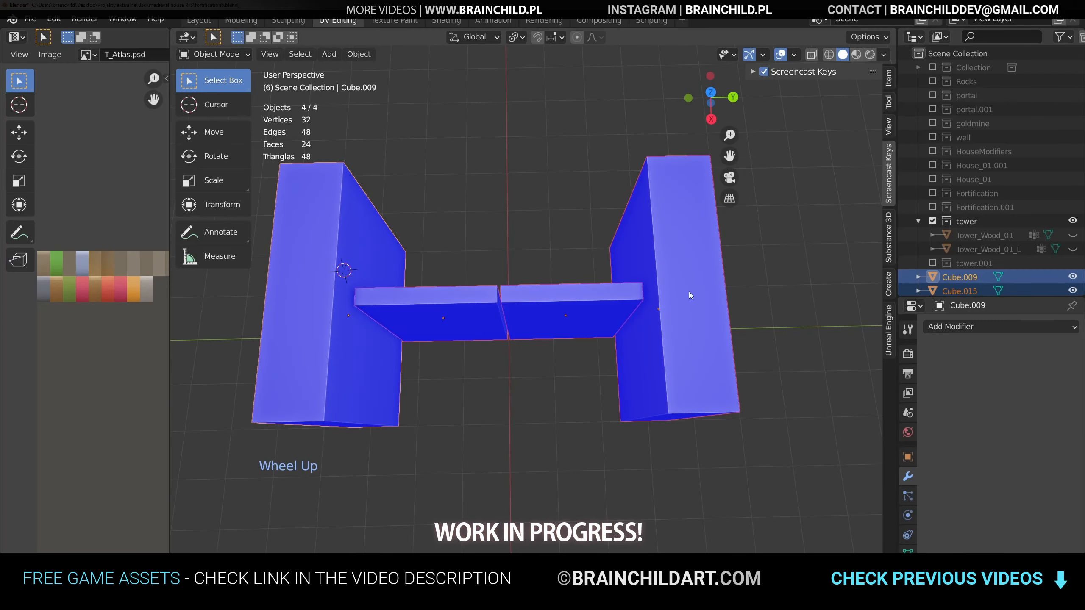
Widen the positive-Y side block in Blender by moving its outer face outward with increment snapping.
left_click(688, 292)
scroll(684, 223, "down", 3)
middle_click_drag(688, 292, 614, 240)
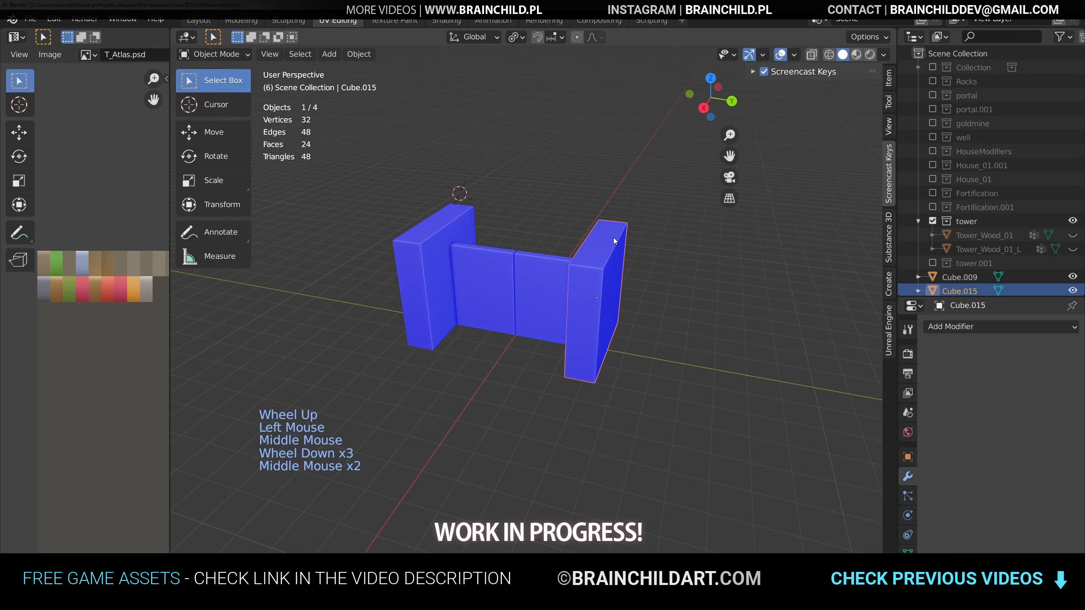
key("Tab")
key("3")
left_click(610, 292)
middle_click_drag(636, 297, 673, 221, "alt")
key("g")
left_click(658, 344, "ctrl")
key("Tab")
Delete the negative-Y side block and the gate leaf next to it.
left_click(444, 334)
key("Delete")
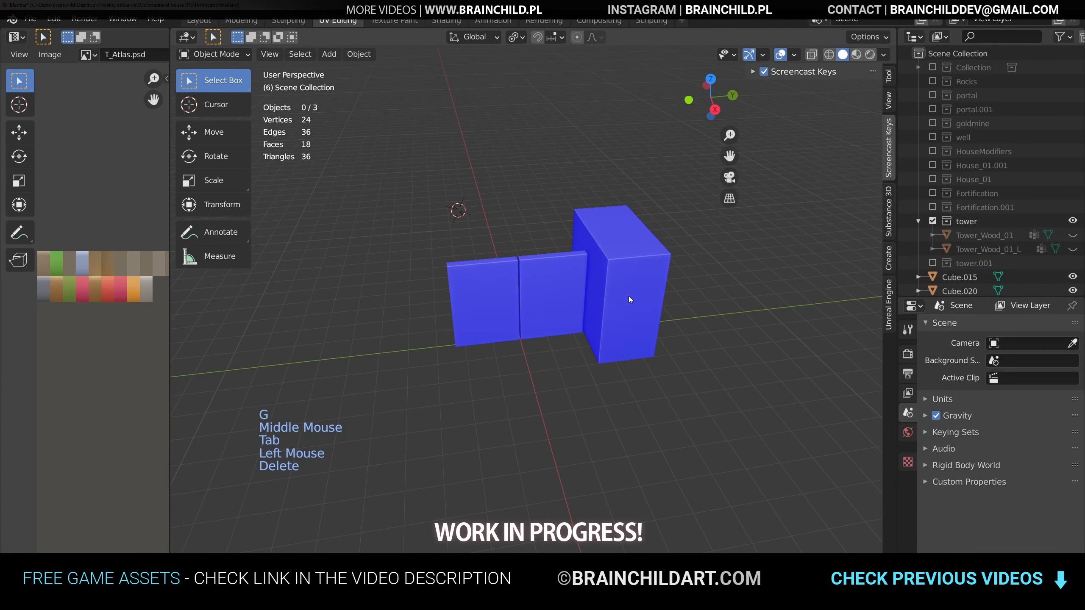
double_click(483, 299)
key("Delete")
Select the remaining gate leaf and side block and add a Mirror modifier to the side block.
left_click(554, 294)
left_click(627, 283, "shift")
left_click(969, 327)
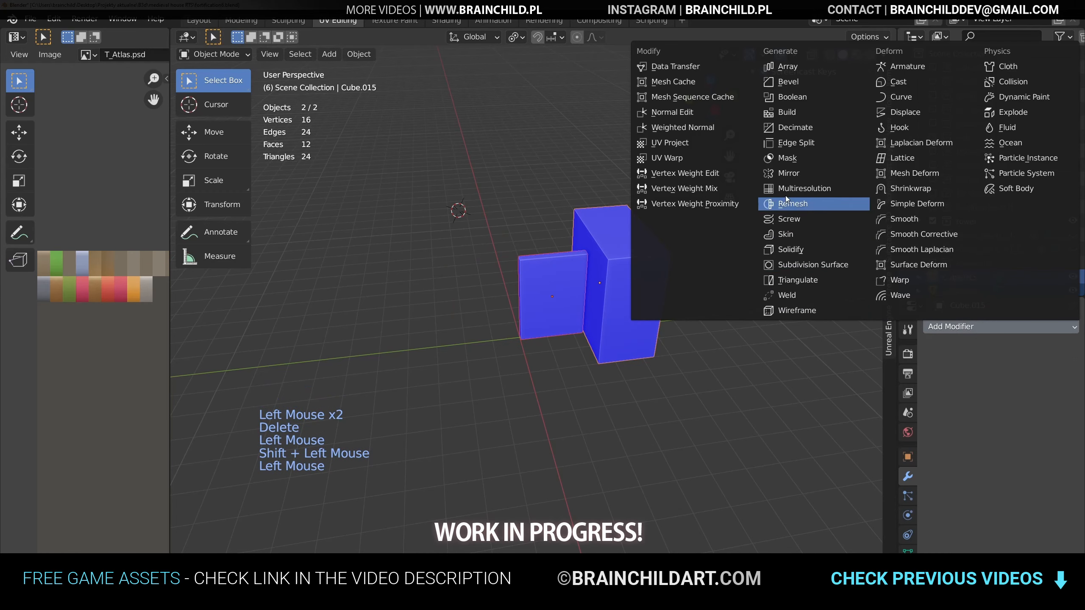
left_click(789, 173)
Apply the side block's location and set its Mirror modifier to the Y axis only.
left_click(545, 312)
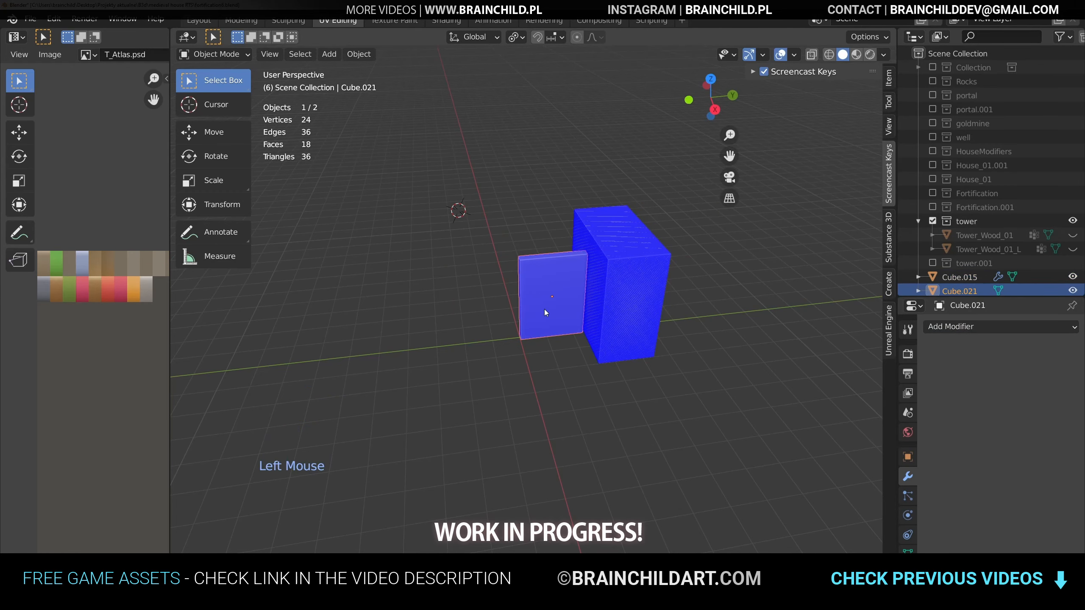
left_click(635, 296)
key("ctrl+a")
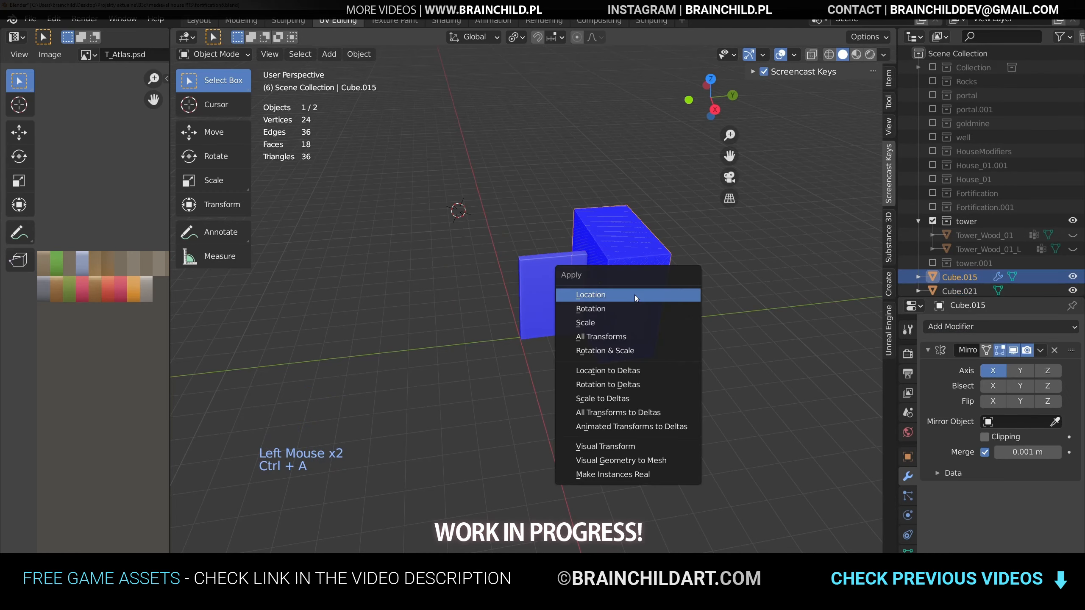
left_click(635, 296)
left_click(1021, 371)
left_click(993, 371)
Add a Mirror modifier to the gate leaf and try to pick the side block as its mirror object.
left_click(557, 305)
left_click(997, 327)
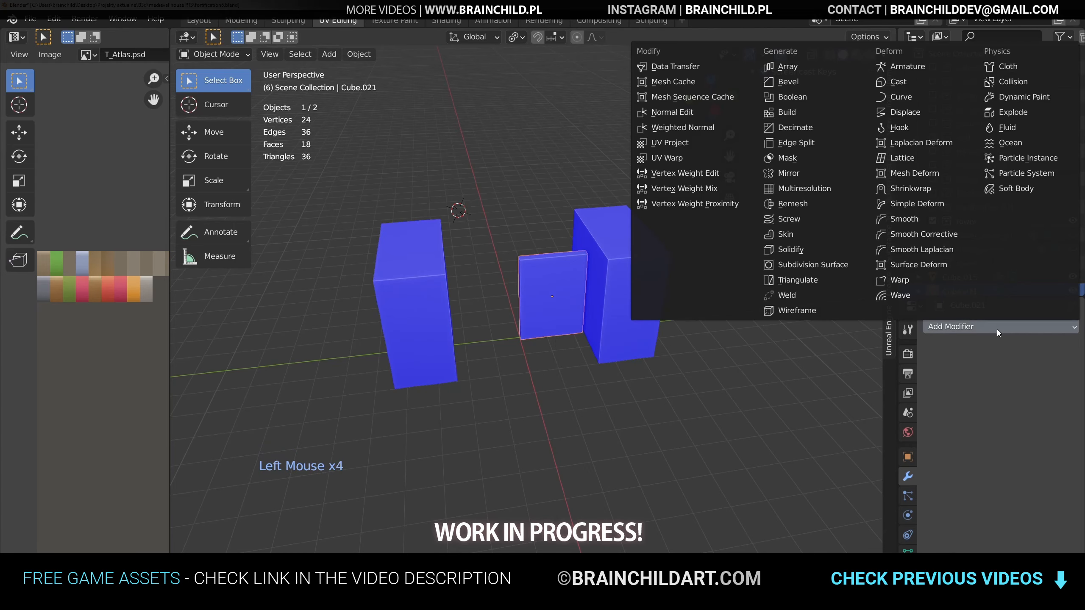
left_click(800, 177)
left_click(1056, 429)
left_click(637, 296)
left_click(1054, 426)
Switch the side block's Mirror modifier to the X axis only.
middle_click_drag(683, 293, 734, 314)
left_click(993, 370)
left_click(1020, 371)
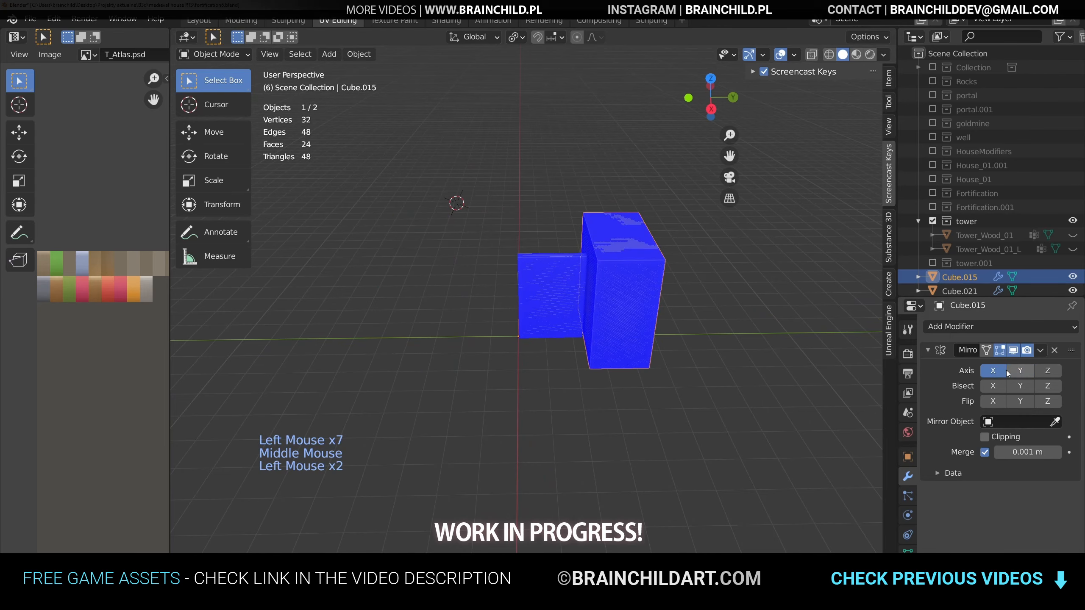
Set the side block's Mirror modifier back to the Y axis only.
left_click(995, 371)
left_click(1018, 371)
scroll(658, 312, "up", 1)
Assign the side block as the gate leaf's mirror object and mirror the leaf on the Y axis only.
left_click(557, 295)
key("g")
right_click(560, 302)
left_click(1055, 422)
left_click(657, 285)
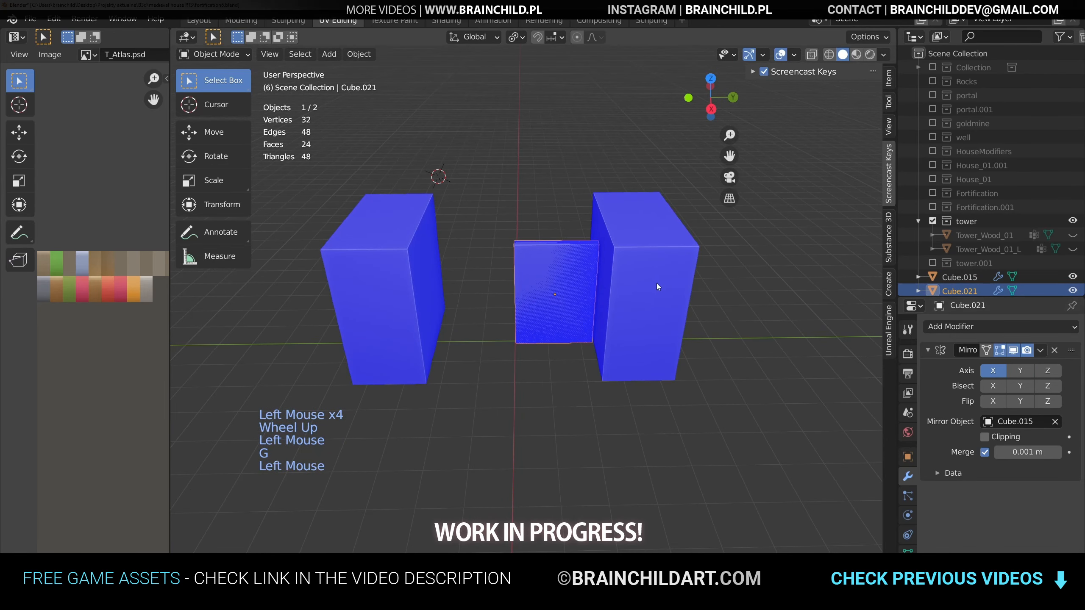
left_click(993, 371)
left_click(1020, 371)
left_click(692, 338)
middle_click_drag(692, 338, 534, 291)
Slide the side block's outer face inward to make the block narrower along the wall.
scroll(534, 291, "up", 3)
left_click(512, 276)
key("Tab")
key("3")
left_click(625, 247)
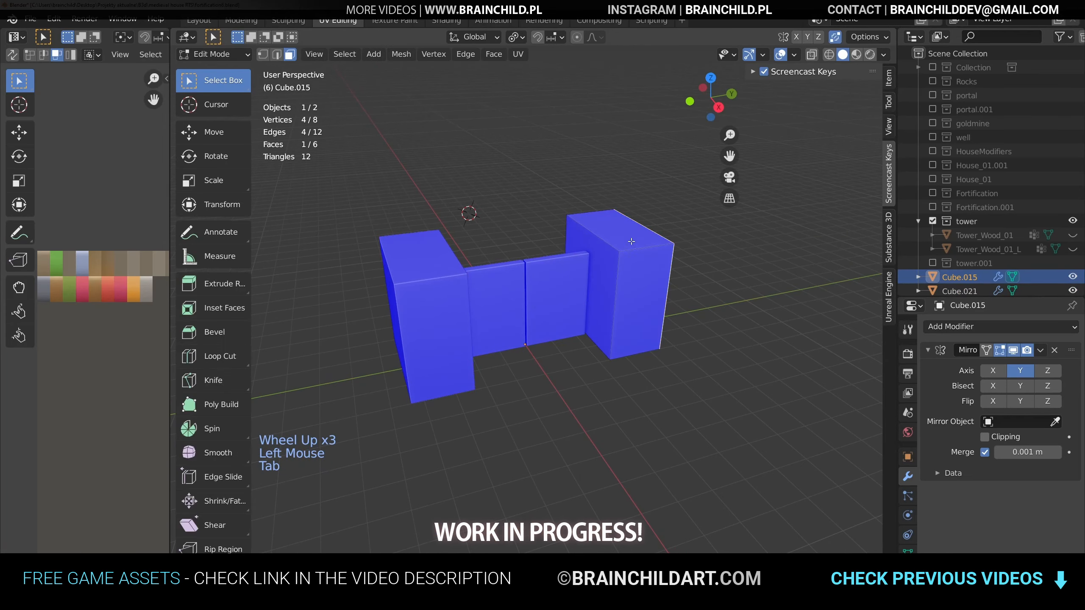
left_click(625, 248, "shift")
scroll(625, 248, "down", 2)
key("g")
key("g")
middle_click_drag(628, 265, 615, 329, "alt")
key("Tab")
Re-export both gate parts as FBX and switch to Unity to inspect their fit in the front wall.
scroll(615, 332, "down", 2)
left_click(615, 335)
key("q")
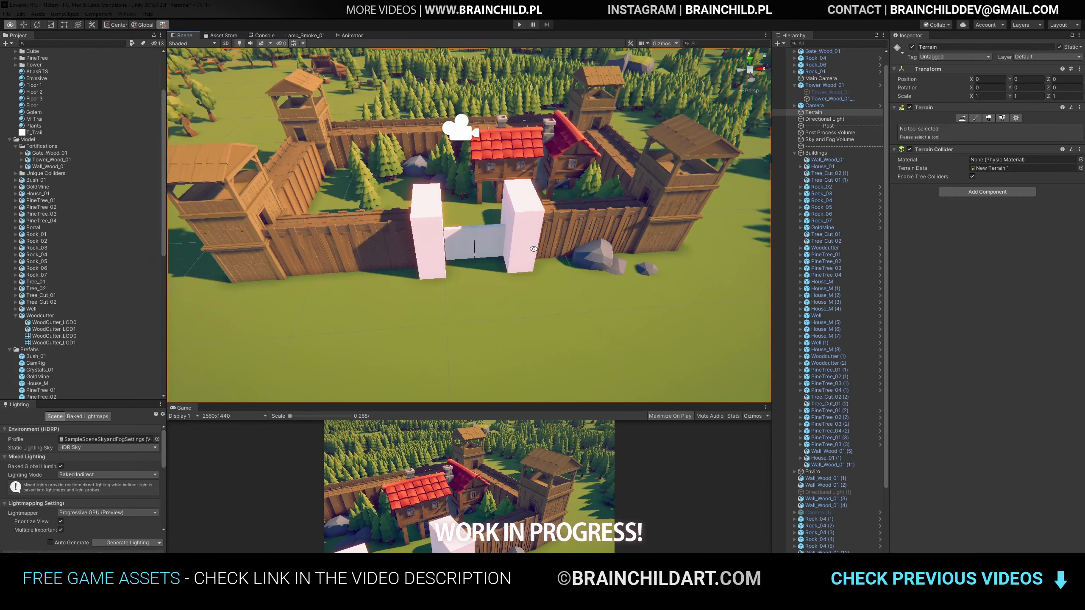
right_click_drag(681, 240, 491, 218)
left_click(481, 211)
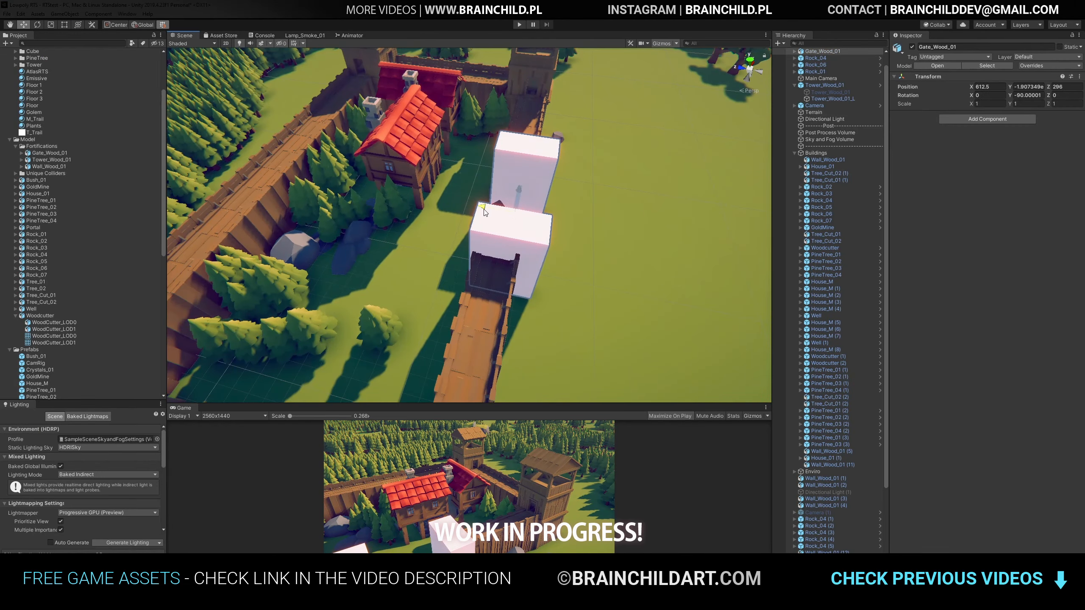
left_click_drag(614, 257, 392, 171, "alt")
left_click(505, 271)
left_click_drag(505, 271, 543, 218, "alt")
scroll(402, 227, "down", 5)
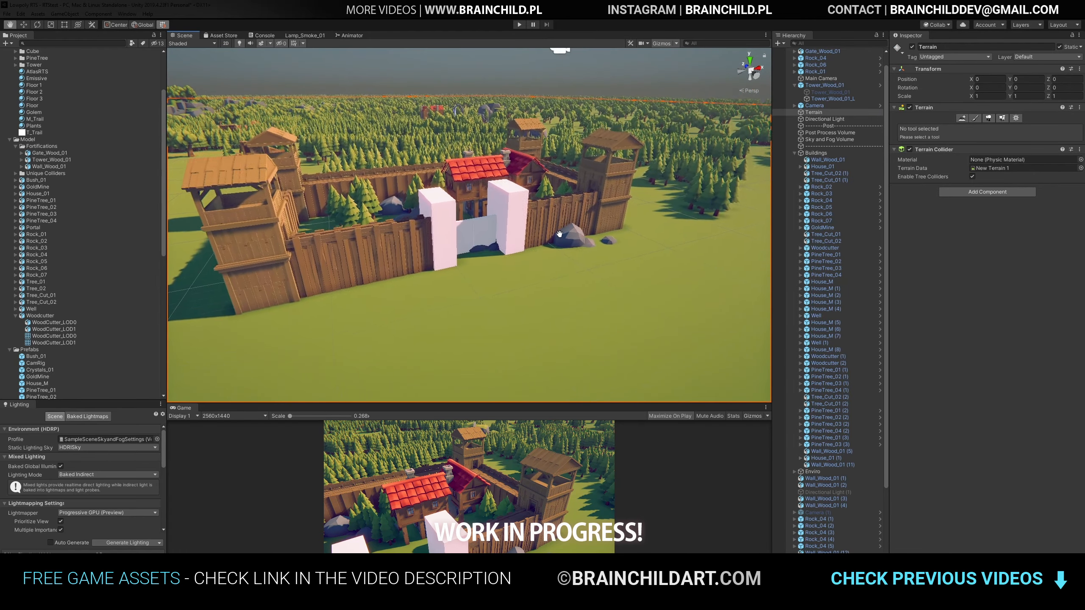
scroll(512, 257, "up", 4)
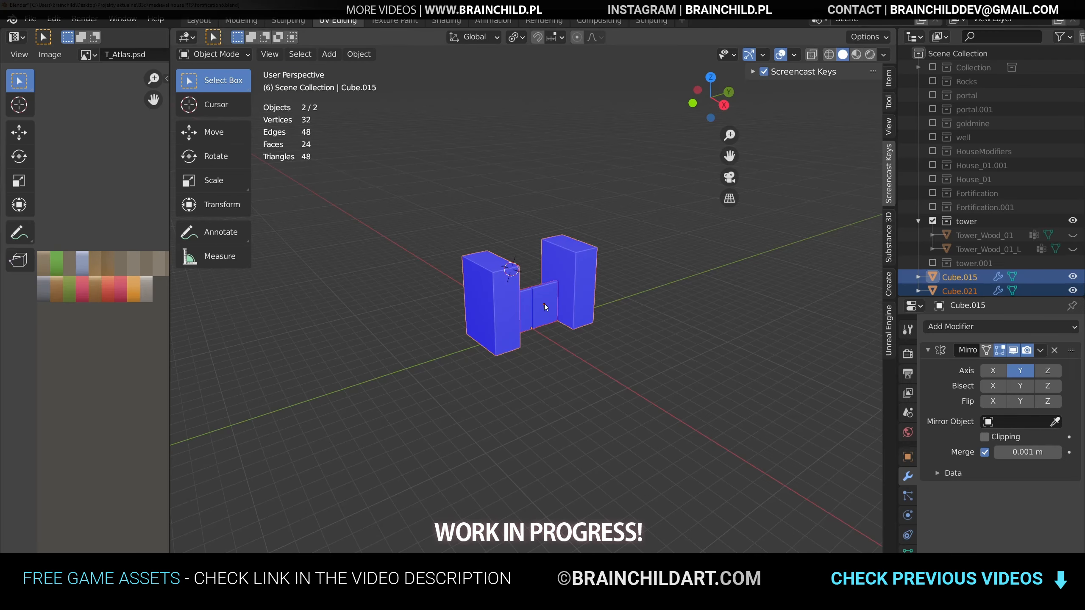
Switch to Blender and scale the side block's whole mesh to 0.2 along the X axis.
scroll(562, 312, "up", 2)
middle_click_drag(544, 303, 556, 264)
left_click(520, 320)
left_click(521, 320)
key("Tab")
middle_click(591, 290, "alt")
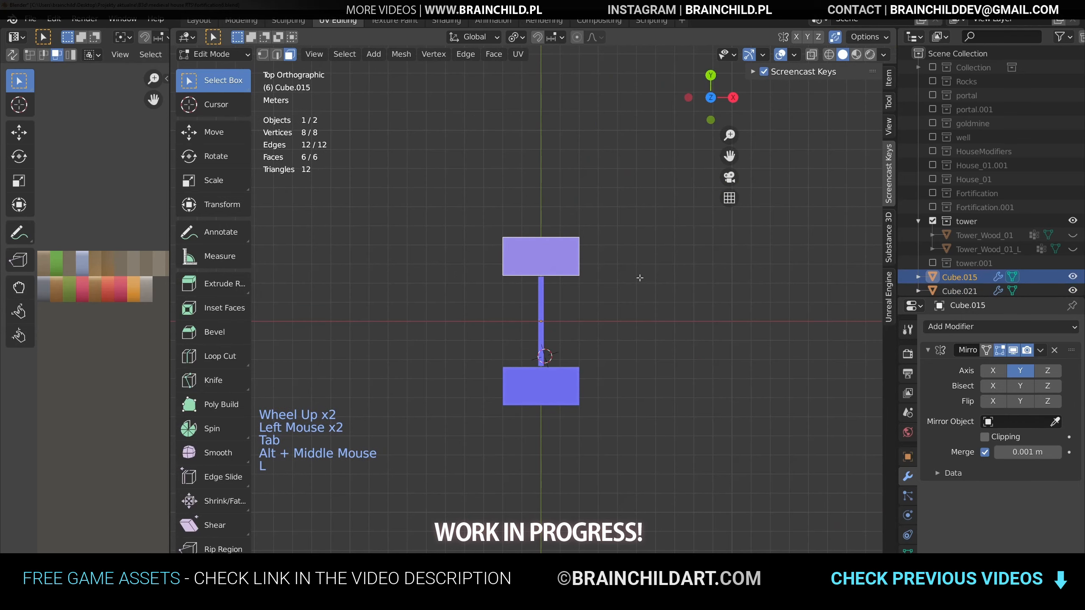
key("s")
key("x")
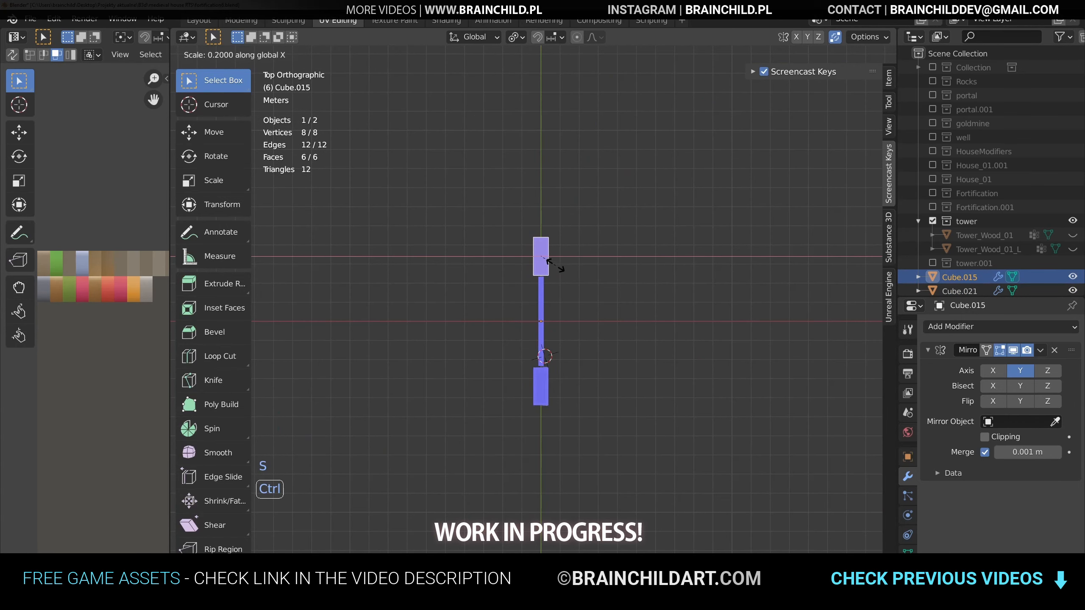
left_click(542, 258)
middle_click_drag(542, 257, 469, 176)
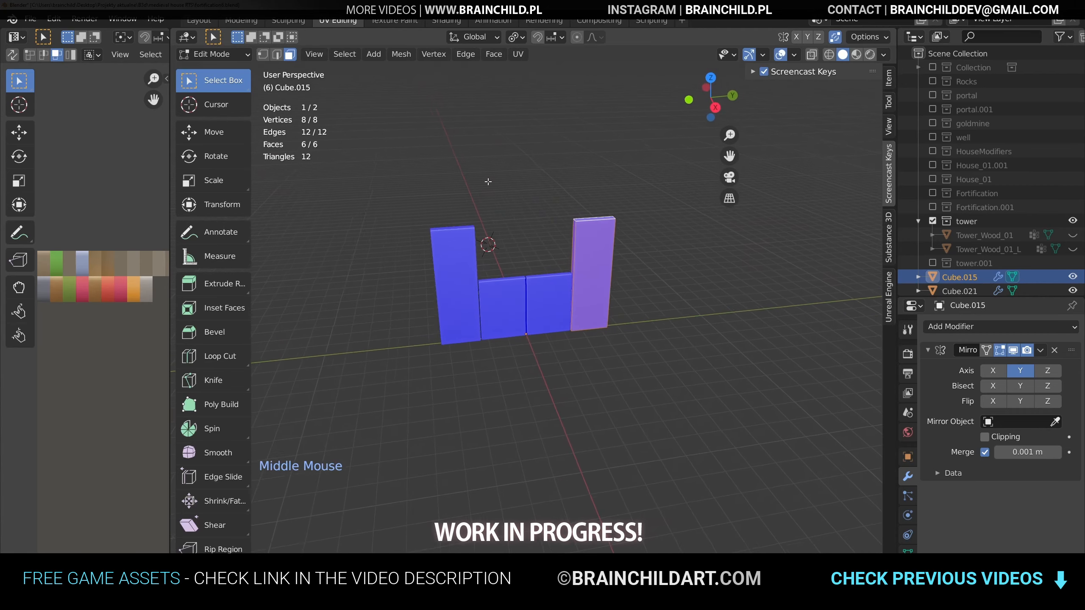
Raise the gate leaf's top face along the Z axis to make the leaf taller.
left_click(509, 283)
key("Tab")
left_click(556, 289)
key("Tab")
left_click(549, 278)
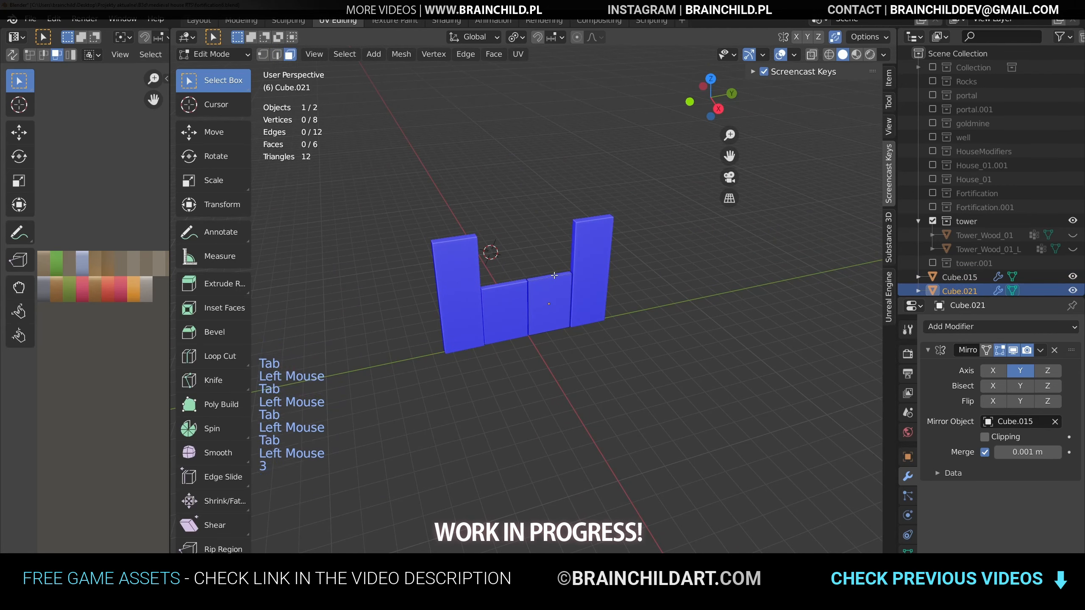
left_click(553, 275)
key("g")
key("z")
left_click(553, 258)
middle_click_drag(554, 258, 522, 246)
Re-export the thinned side block and taller leaf, and inspect the gate from several angles in Unity.
key("Tab")
scroll(539, 273, "down", 2)
left_click(560, 287)
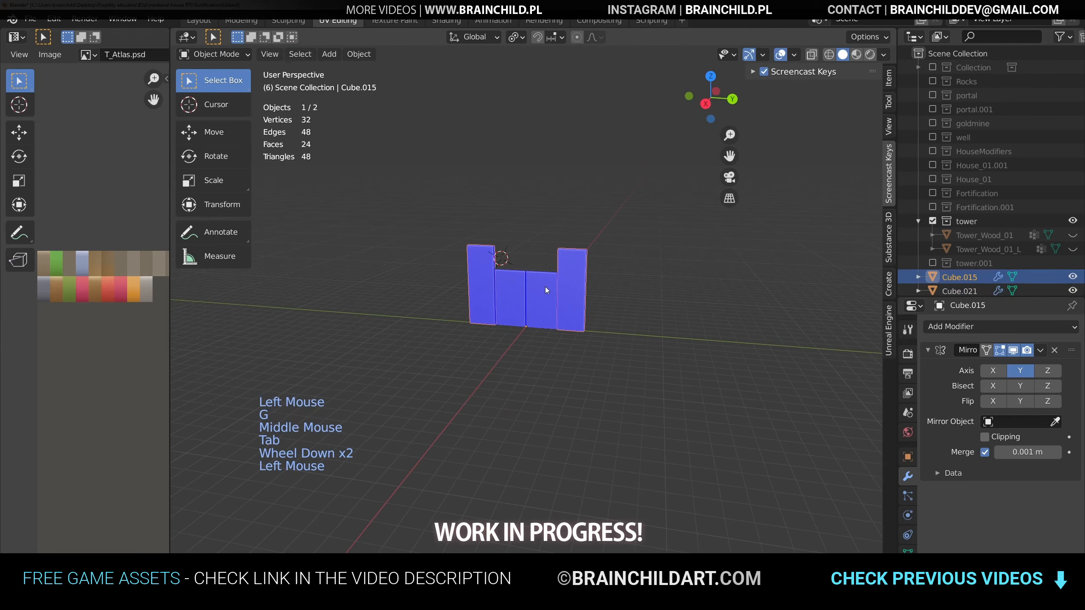
left_click(540, 287, "shift")
key("q")
left_click(540, 286)
left_click(755, 402)
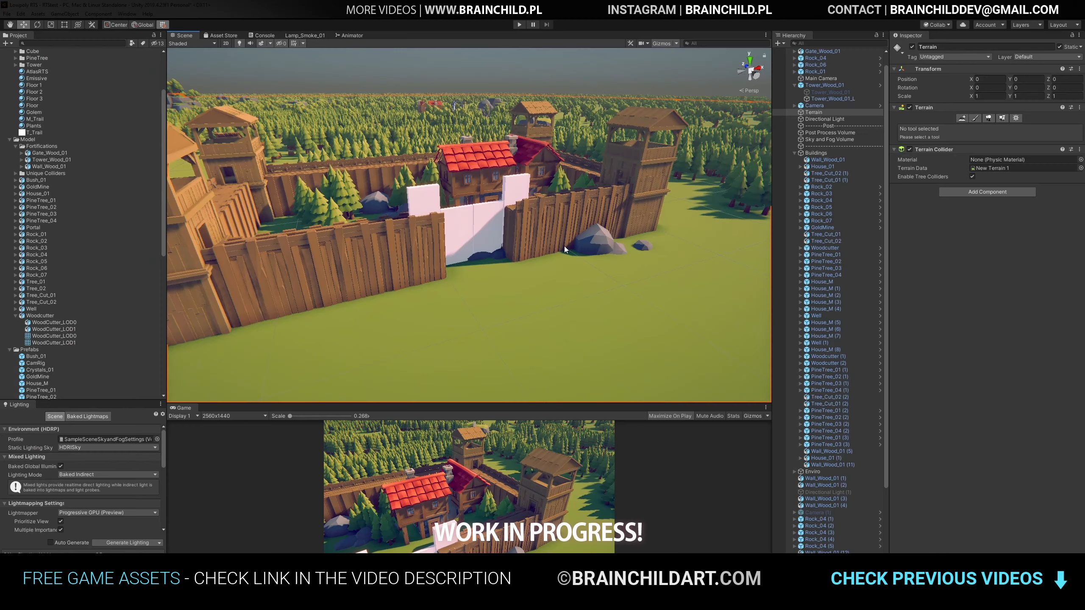
left_click(506, 235)
mouse_move(477, 221)
left_mouse_down("alt")
mouse_move(534, 252)
mouse_move(488, 229)
left_mouse_up("alt")
left_click(417, 239)
left_click_drag(417, 239, 357, 194, "alt")
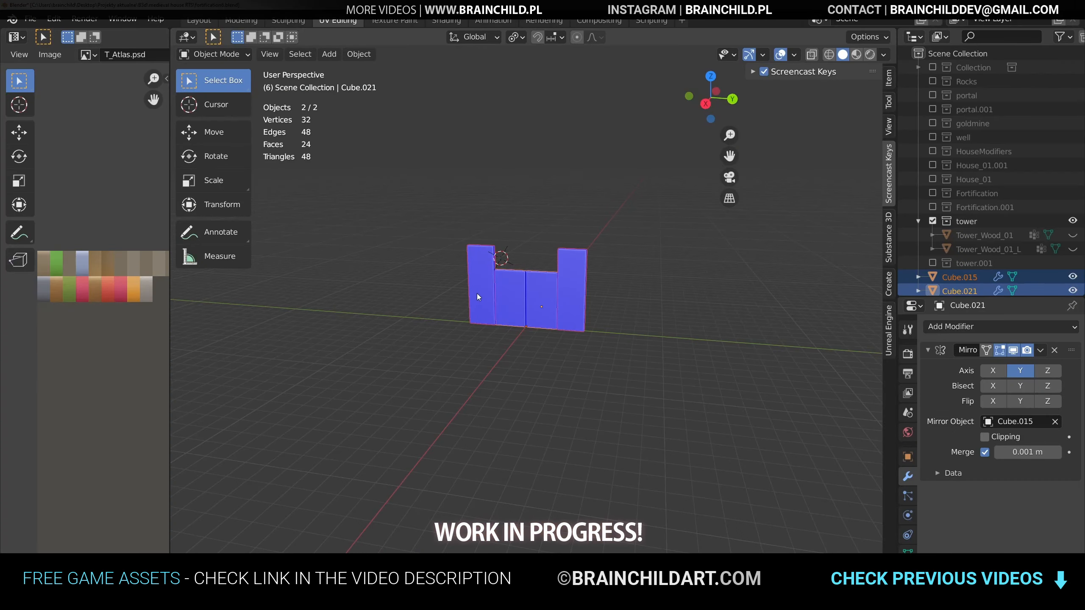
In Blender, scale the side block in top view into a roughly square post thicker than the gate leaf.
left_click(476, 294)
scroll(611, 277, "up", 3)
key("Tab")
middle_click_drag(610, 277, 700, 330)
key("a")
key("s")
scroll(701, 330, "up", 4)
key("s")
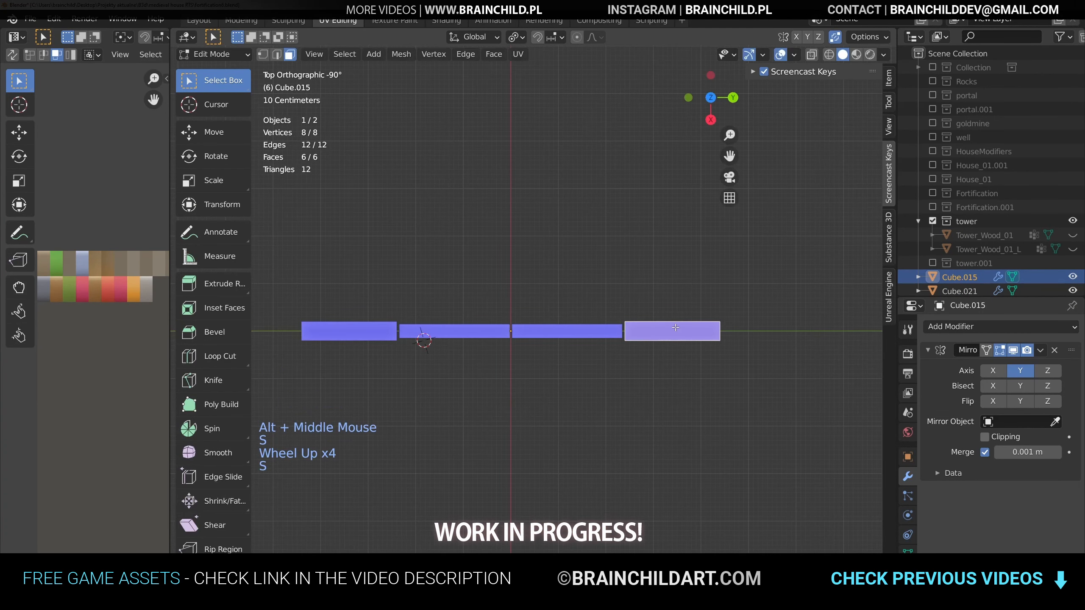
left_click(645, 336)
key("s")
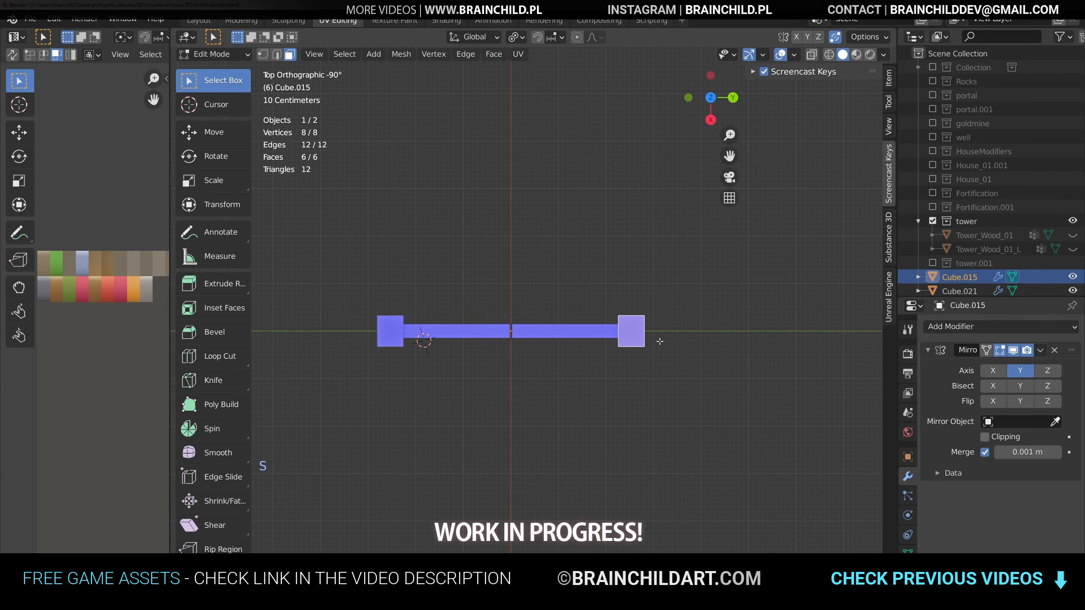
Slide the post's inner face outward about 0.12 m along Y to meet the gate leaf's edge.
key("z")
left_click(620, 334)
scroll(659, 334, "up", 1)
key("g")
key("g")
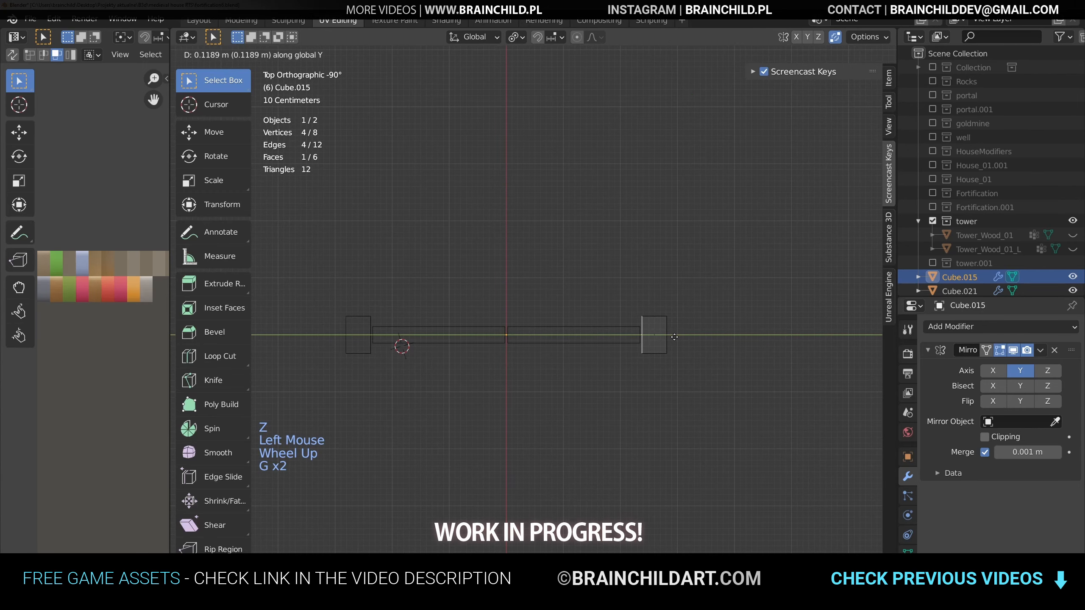
left_click(674, 337)
key("z")
Raise the post's bottom face about 1.85 m along Z to ground level.
mouse_move(688, 336)
middle_mouse_down()
mouse_move(755, 257)
mouse_move(693, 240)
middle_mouse_up()
scroll(754, 256, "down", 5)
scroll(615, 378, "up", 1)
key("z")
left_click(593, 387)
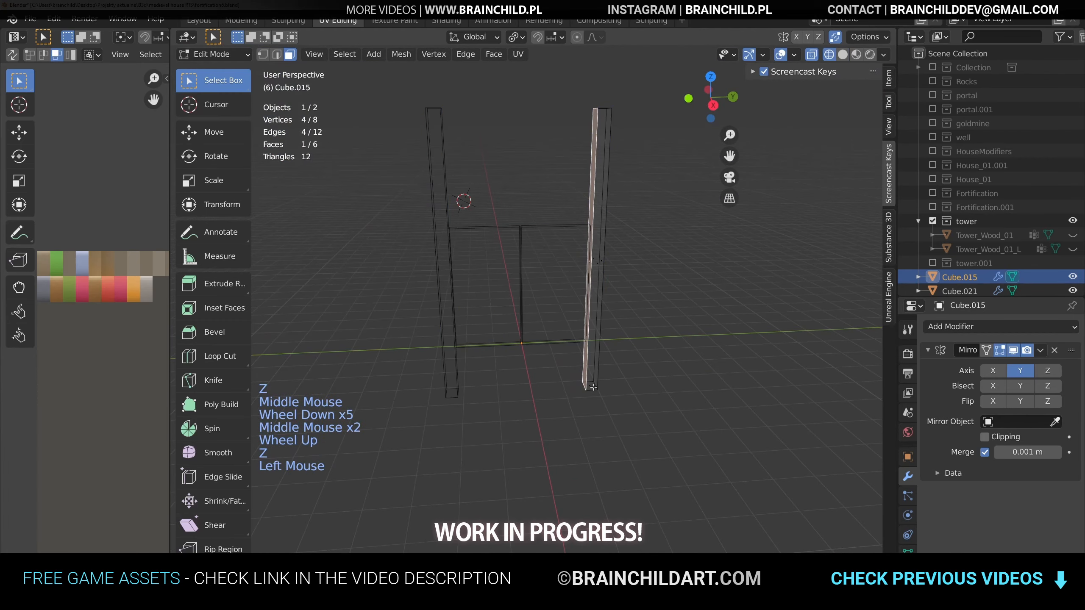
middle_click_drag(593, 388, 575, 324, "alt")
key("g")
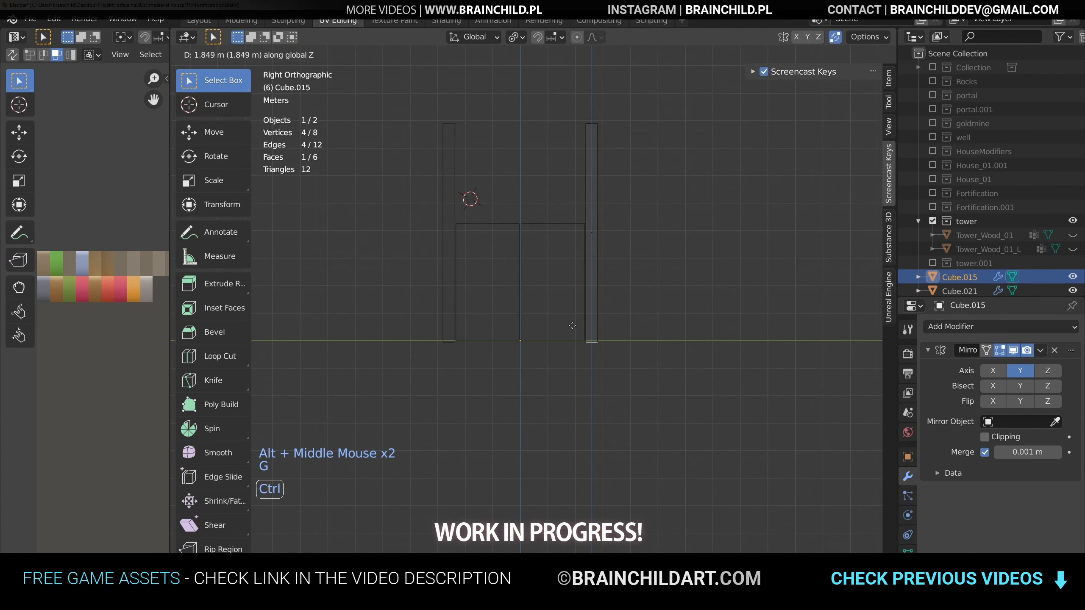
left_click(574, 324)
Move the gate leaf's whole mesh up about 0.14 m along Z to lift it off the ground.
key("Tab")
key("Tab")
left_click(535, 226)
key("Tab")
left_click(537, 225)
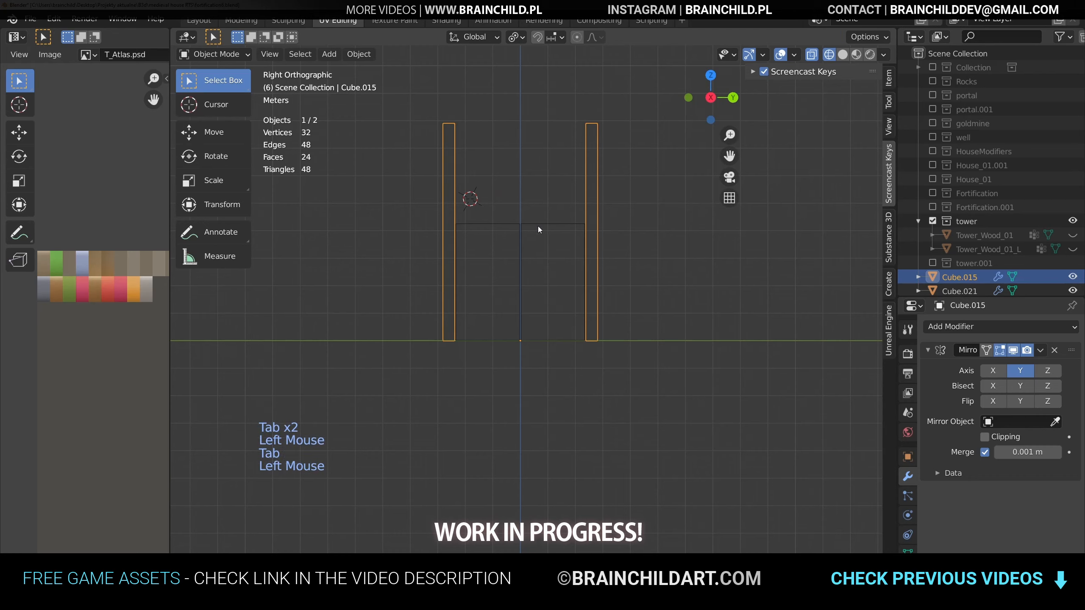
left_click(561, 226)
key("Tab")
key("a")
key("g")
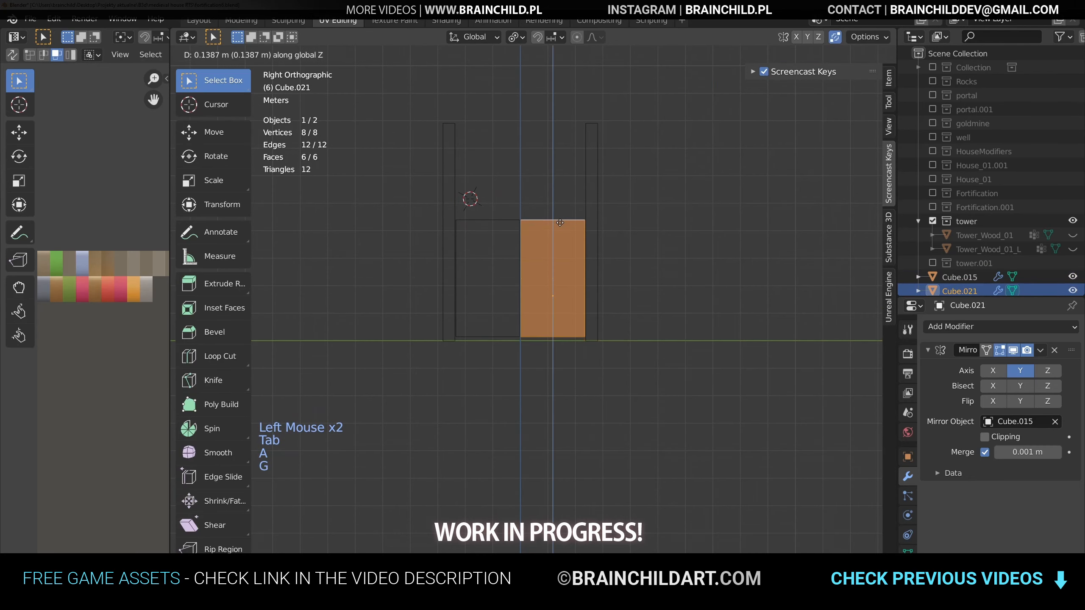
left_click(559, 223)
Lower the post's top face so the post ends just above the gate leaf.
middle_click_drag(560, 224, 623, 291)
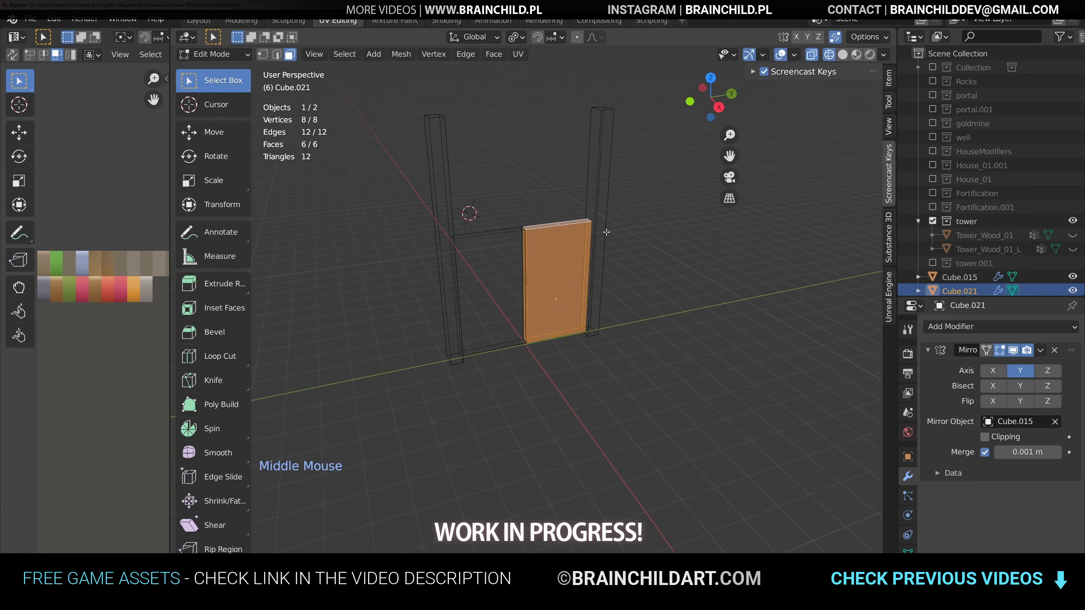
key("Tab")
left_click(599, 122)
key("Tab")
left_click(602, 108)
key("g")
left_click(594, 209)
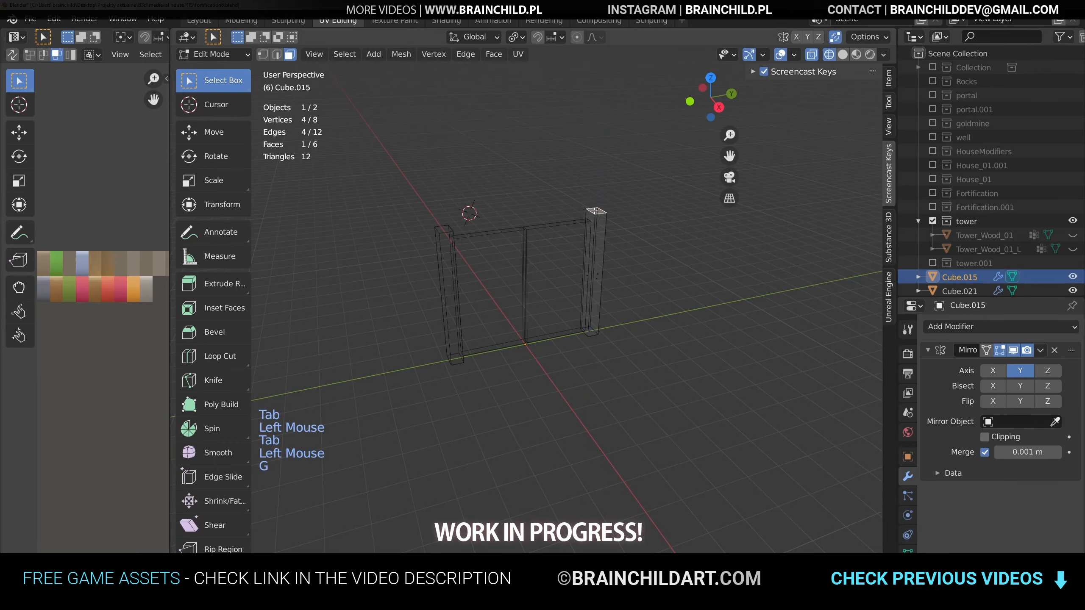
key("z")
Export the selected posts and gate leaves over Gate_Wood_01.fbx and switch to Unity to check them.
key("Tab")
scroll(653, 251, "down", 4)
key("q")
left_click_drag(417, 299, 606, 340)
key("q")
left_click(605, 339)
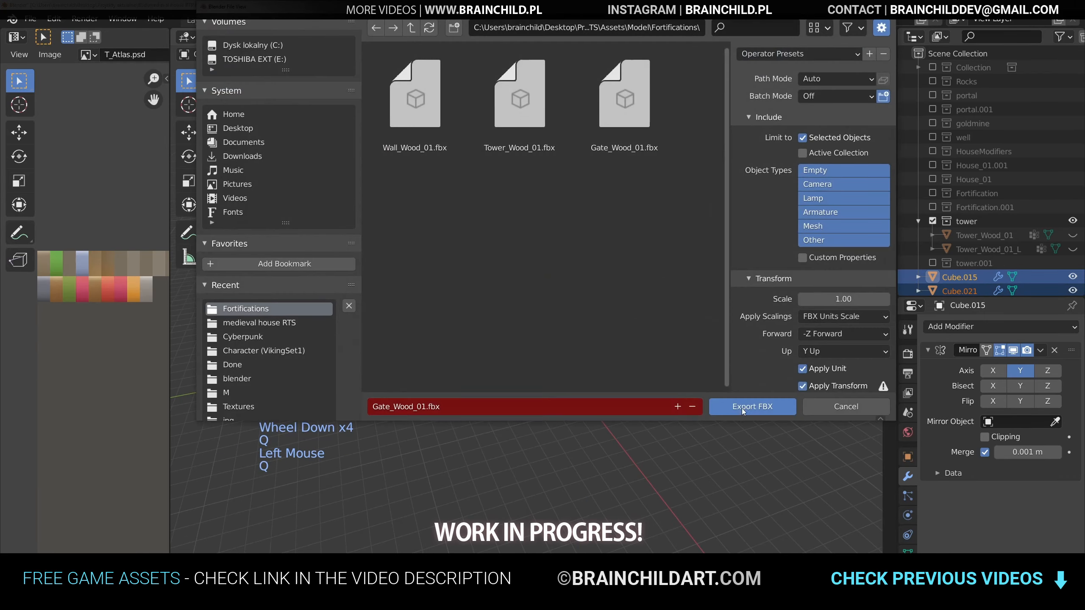
left_click(758, 337)
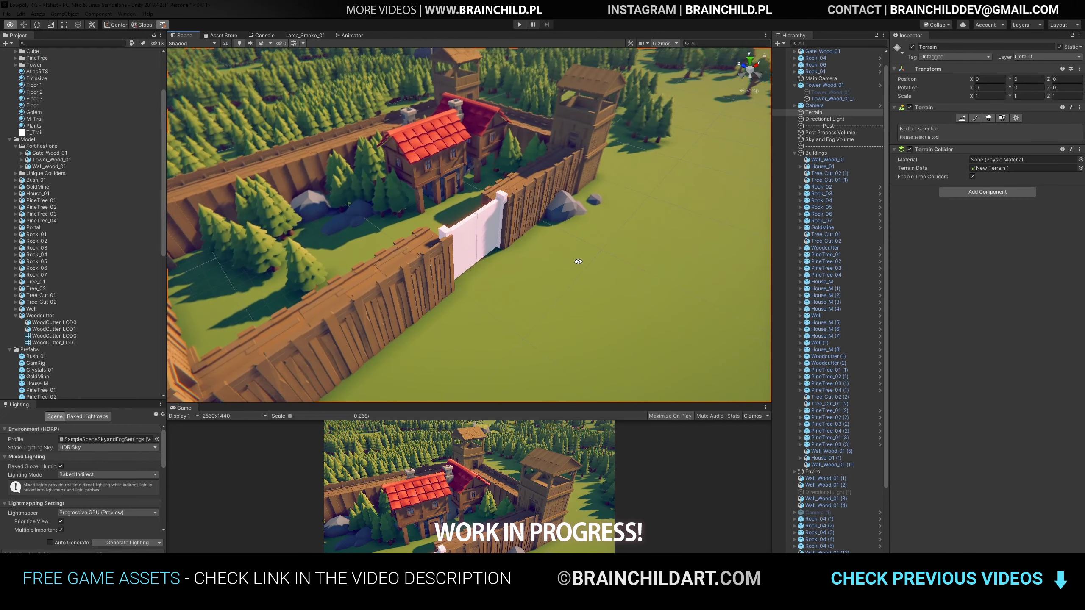
scroll(474, 240, "up", 2)
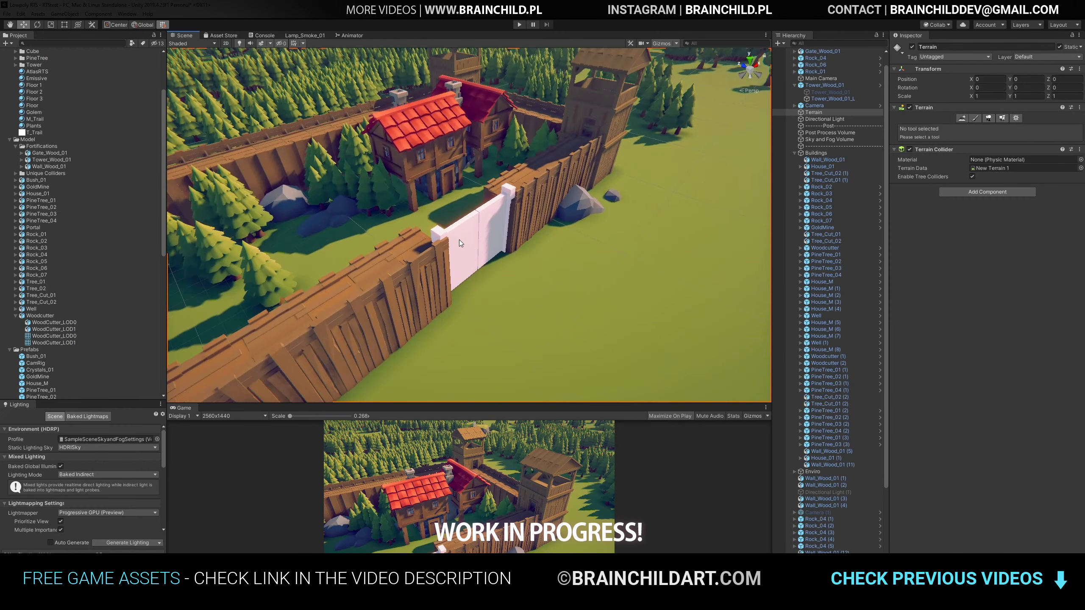
Select the gate and move it toward the outer side of the wall opening.
left_click(466, 241)
left_click_drag(468, 240, 571, 241, "alt")
scroll(510, 242, "up", 4)
left_click(162, 25)
scroll(395, 160, "down", 1)
left_click(455, 233)
key("ctrl+z")
scroll(459, 241, "up", 2)
left_click_drag(458, 246, 479, 248)
mouse_move(479, 249)
left_mouse_down("alt")
mouse_move(385, 248)
mouse_move(475, 249)
left_mouse_up("alt")
Try a duplicate of the gate on the inner side of the wall, and delete the copy.
left_click_drag(475, 249, 422, 247, "alt")
key("ctrl+d")
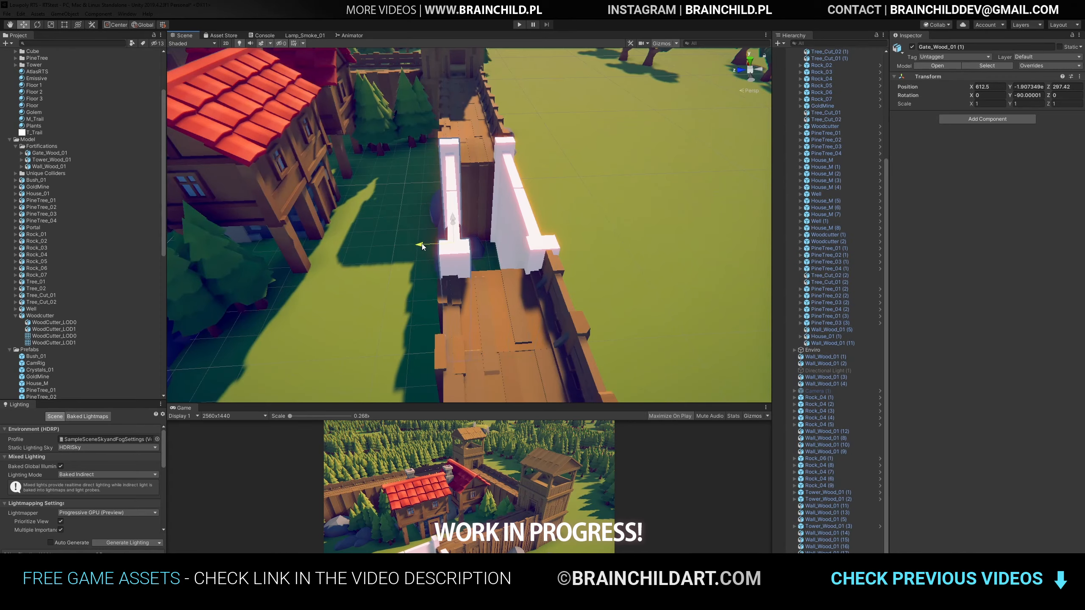
left_click(594, 217)
scroll(373, 203, "down", 4)
left_click_drag(594, 217, 761, 231, "alt")
scroll(506, 231, "up", 3)
left_click(487, 220)
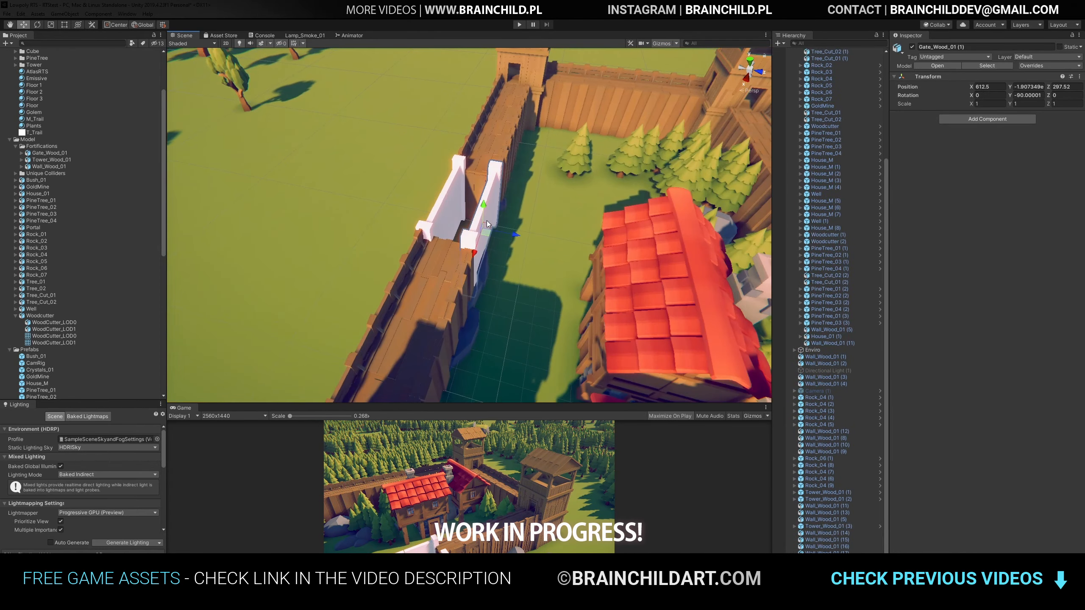
key("Delete")
Move the rocks inside the fort away from the gate opening and group them along the inner wall.
left_click_drag(512, 207, 333, 189, "alt")
left_click_drag(632, 189, 585, 170, "alt")
scroll(513, 205, "up", 2)
left_click(428, 264)
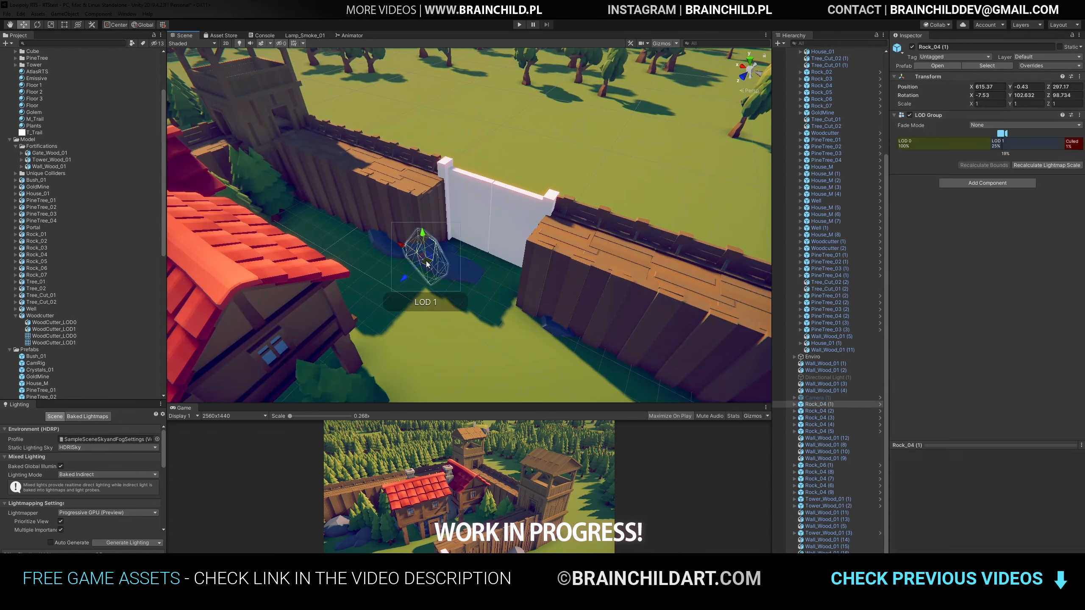
left_click_drag(430, 271, 354, 243)
left_click_drag(447, 258, 421, 269)
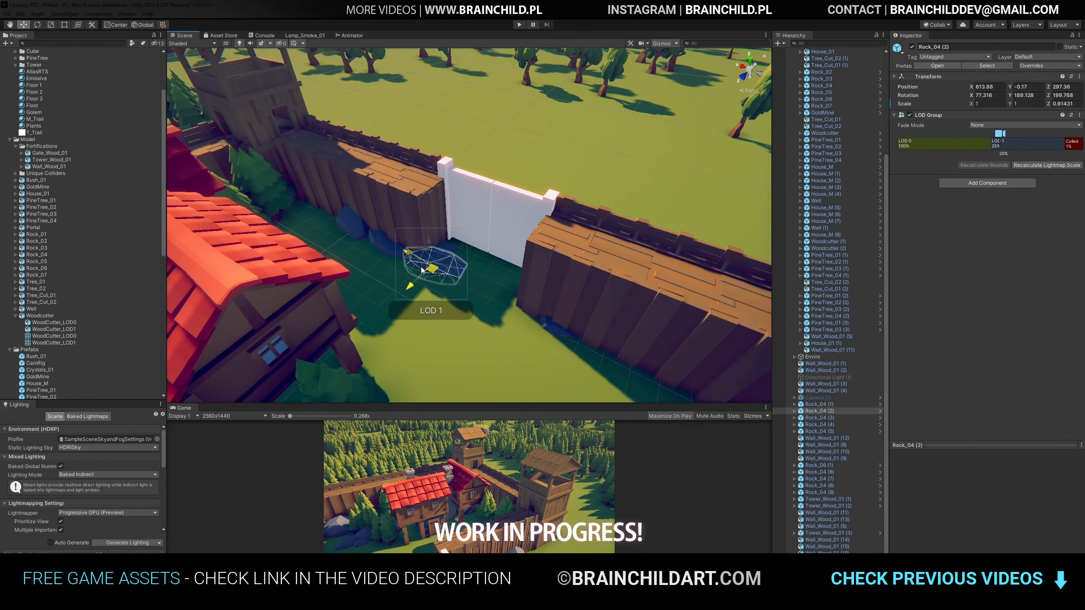
left_click(372, 233)
left_click_drag(371, 234, 530, 323)
left_click(451, 255)
Select the three-rock group and place a copy outside along the front wall, just before the gate.
key("ctrl+d")
left_click_drag(531, 323, 299, 277, "alt")
left_click_drag(256, 231, 410, 233, "alt")
left_click(411, 233)
left_click(387, 209, "shift")
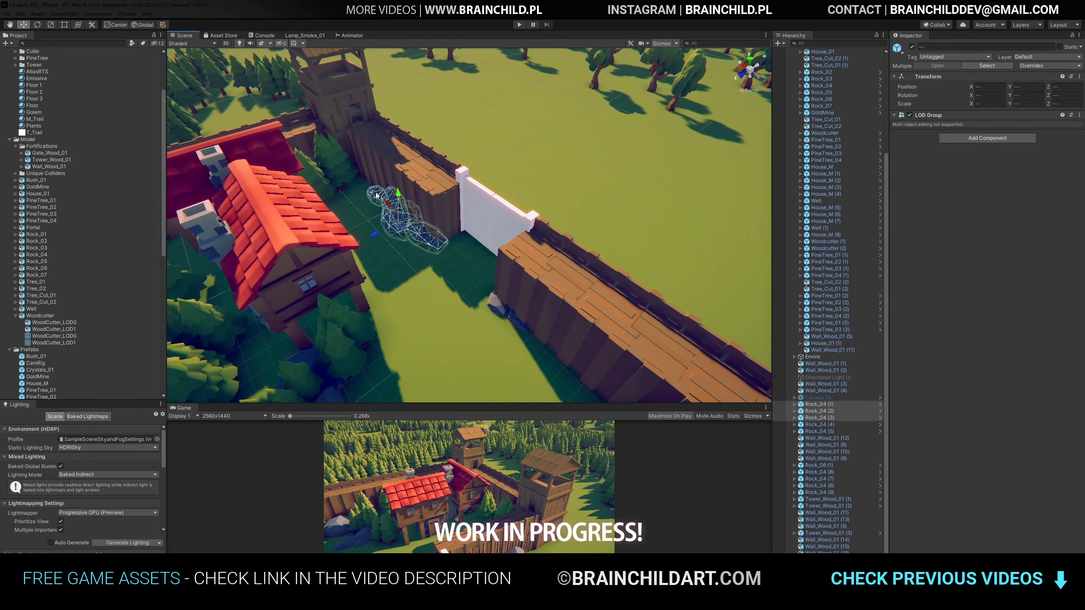
left_click_drag(576, 290, 310, 262, "alt")
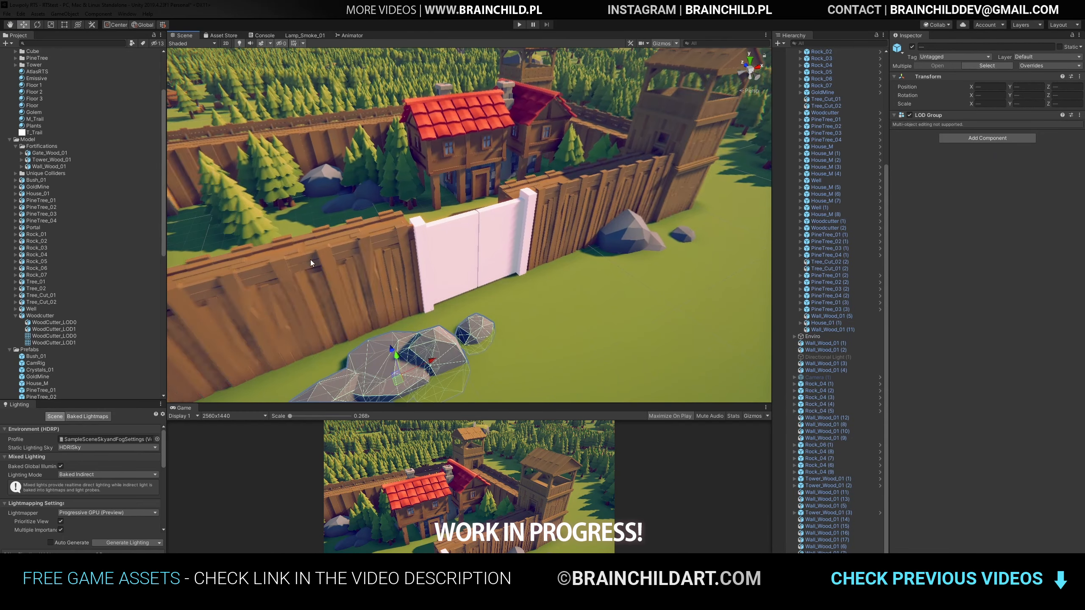
left_click_drag(398, 385, 408, 328)
Rotate another copy of the rock group between the gate and the large rock near the corner tower.
scroll(421, 328, "down", 4)
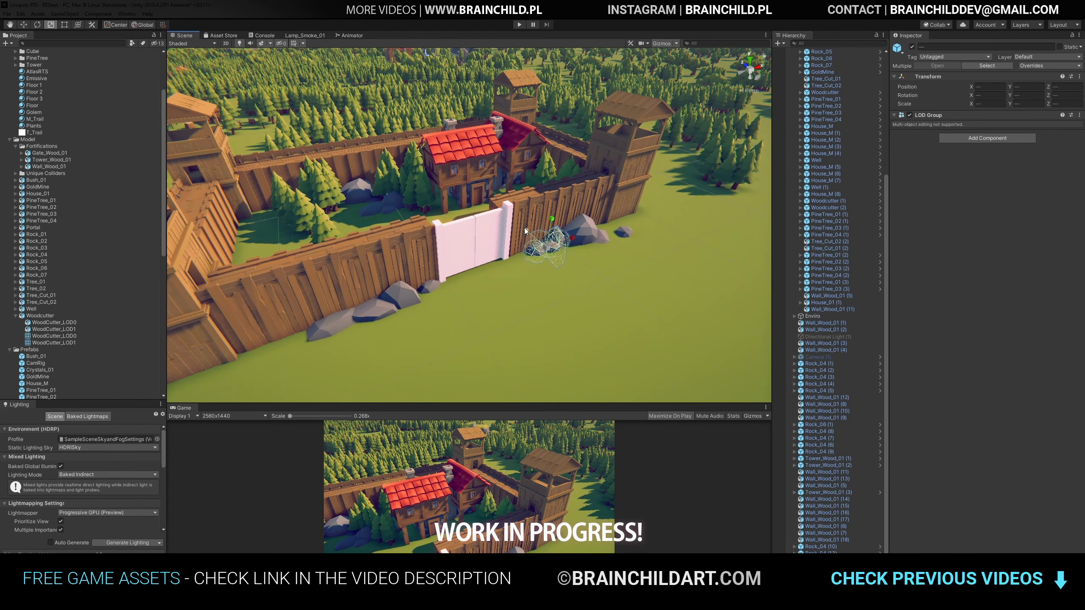
key("e")
left_click_drag(543, 265, 775, 205)
left_click(600, 253)
Adjust the rocks between the gate and the corner tower, and move the small rock against the tower's base.
left_click_drag(600, 253, 543, 241, "alt")
left_click(533, 242)
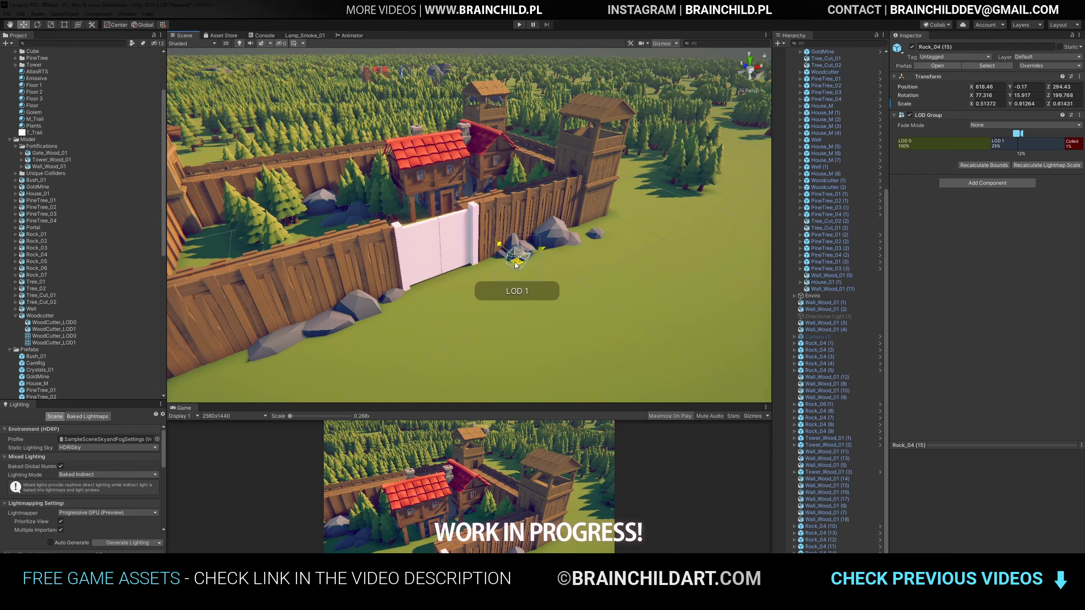
left_click(565, 263)
left_click_drag(565, 263, 544, 251, "alt")
left_click(542, 236)
left_click(592, 240)
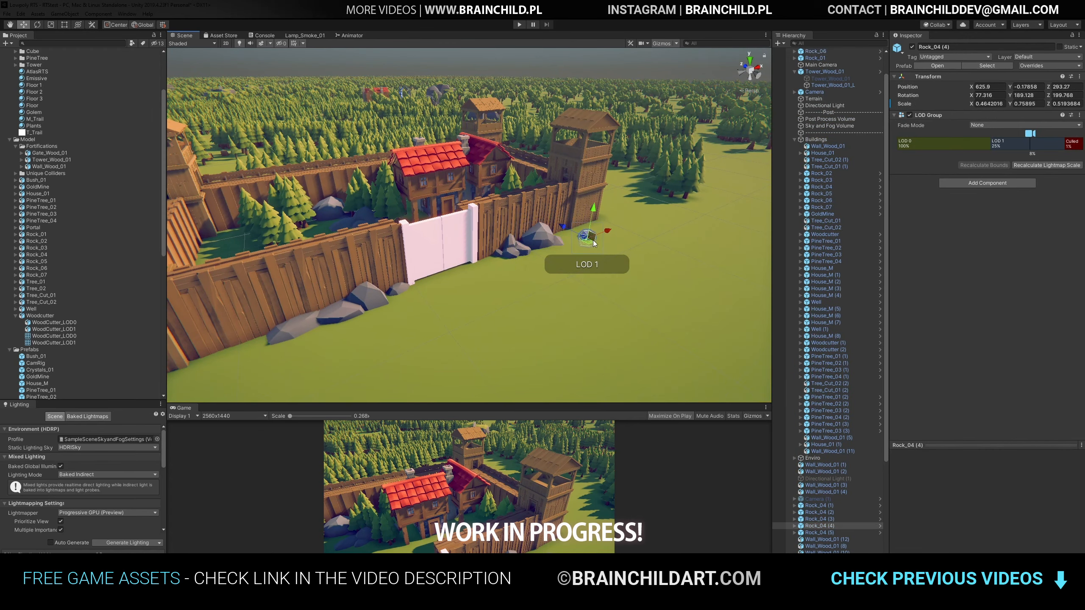
left_click(617, 240)
left_click_drag(617, 240, 562, 232, "alt")
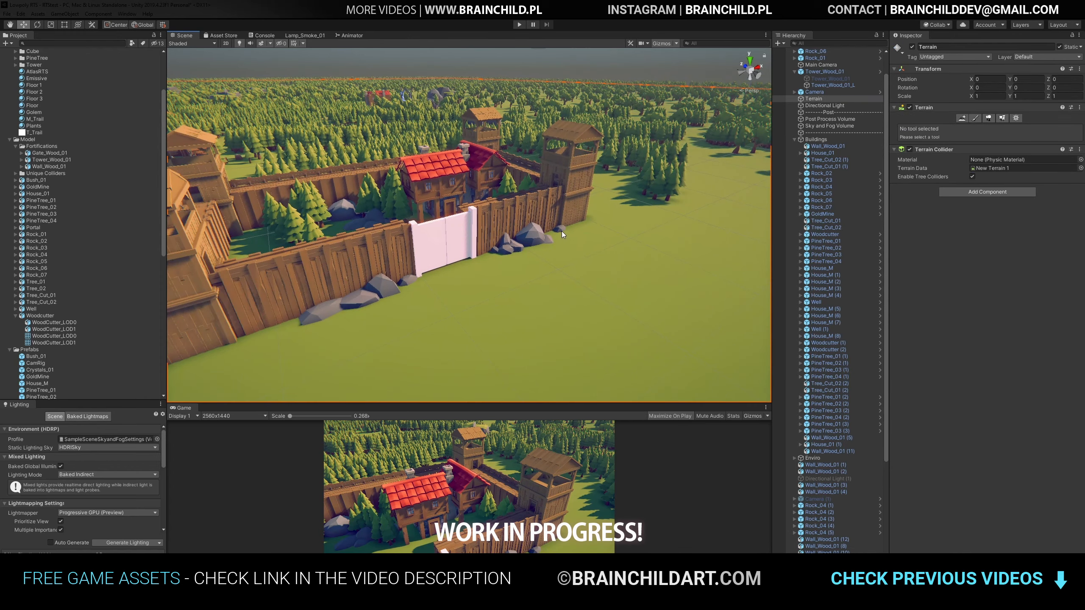
Duplicate the rock beside the gate and place the copy along the front wall.
left_click(509, 249)
key("ctrl+d")
left_click_drag(337, 324, 485, 283)
left_click(274, 338)
Switch to Blender and duplicate the gate's door panel in place inside its mesh.
scroll(486, 283, "up", 6)
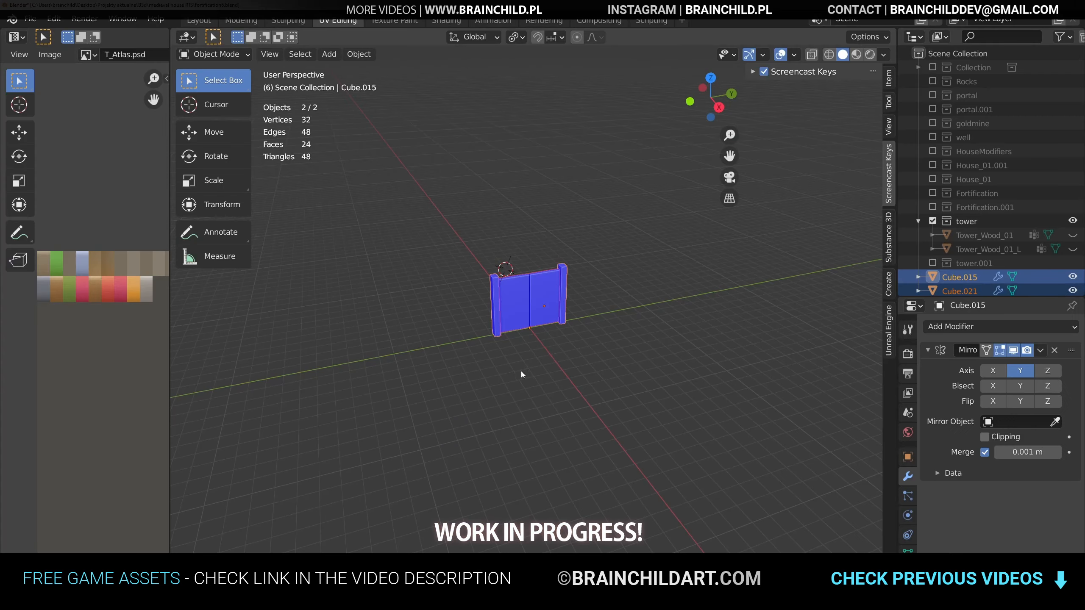
middle_click_drag(521, 372, 538, 355)
middle_click_drag(538, 355, 559, 342, "shift")
scroll(558, 343, "up", 3)
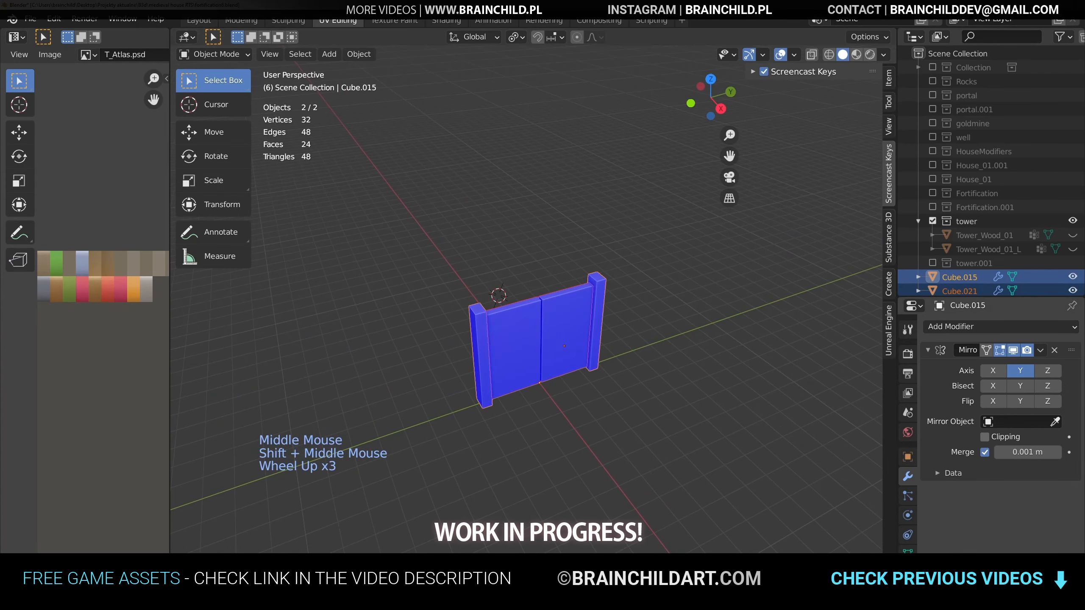
left_click(508, 298)
middle_click_drag(508, 298, 539, 253, "shift")
scroll(545, 245, "up", 2)
key("Tab")
scroll(539, 253, "up", 1)
key("shift+d")
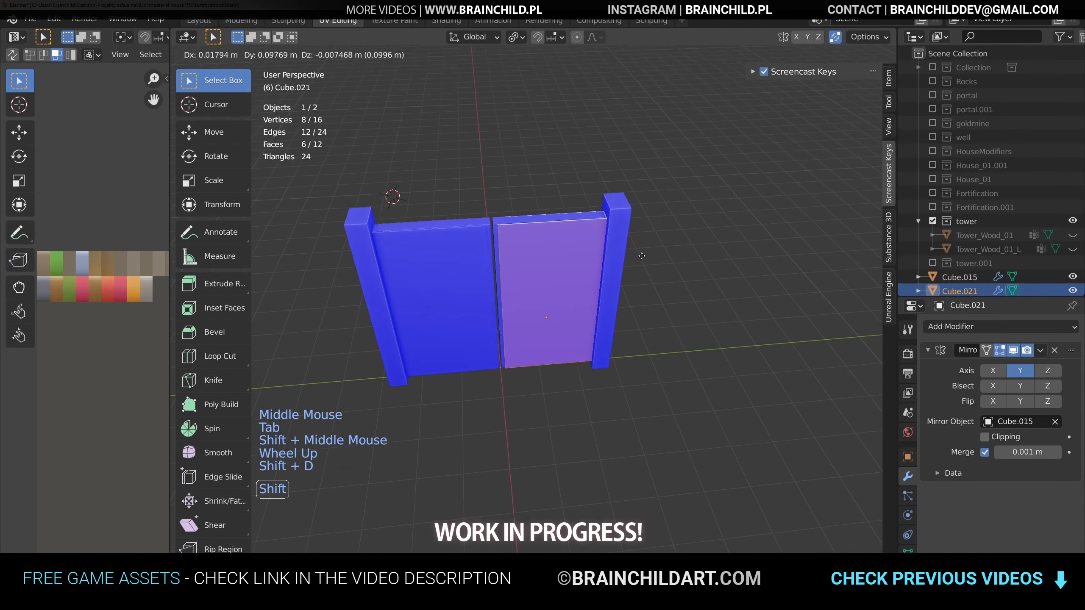
right_click(625, 256)
right_click(625, 257)
right_click(624, 256)
Scale the duplicated panel in Z to adjust its height, and narrow it in Y.
key("s")
key("s")
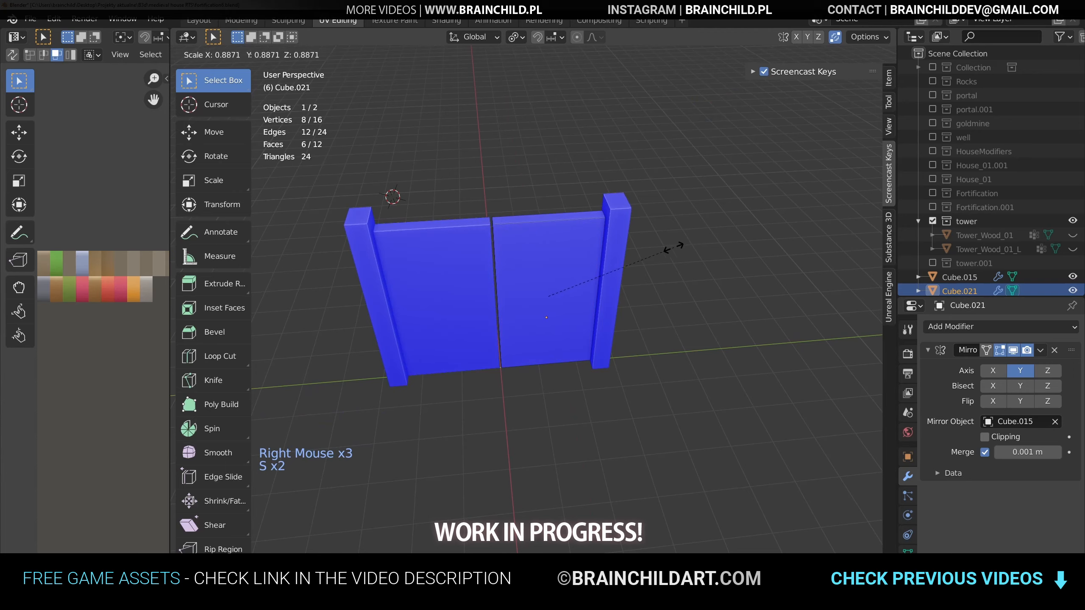
key("z")
left_click(679, 244)
key("s")
middle_click_drag(584, 243, 678, 315)
key("y")
left_click(655, 276)
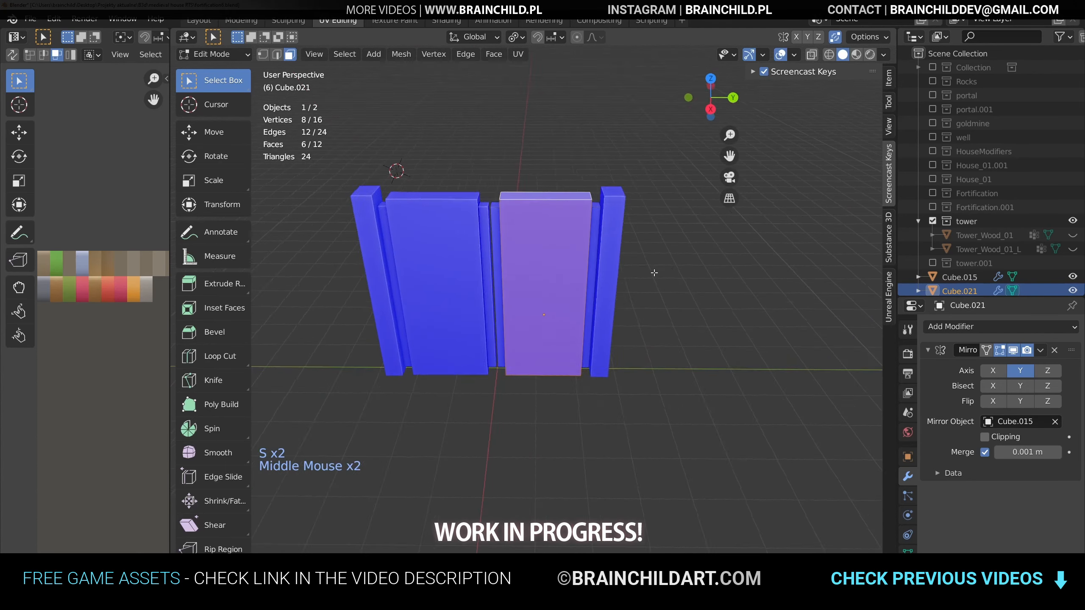
Thicken the duplicated panel in X beyond the door surface and narrow it in Y to a plank.
key("s")
key("x")
key("s")
key("y")
left_click(543, 268)
middle_click_drag(544, 269, 700, 295)
scroll(692, 296, "up", 1)
middle_click_drag(666, 299, 590, 287)
key("s")
key("x")
left_click(574, 289)
Move the plank along Y to the door's inner edge beside the centre seam and adjust its scale.
middle_click_drag(590, 287, 540, 281, "alt")
key("g")
key("g")
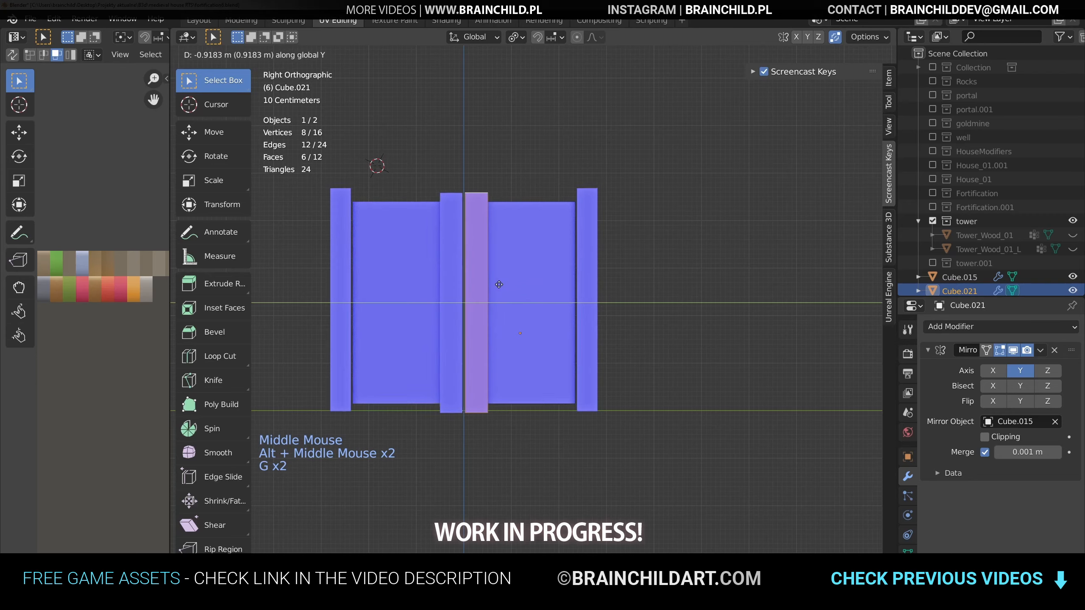
left_click(499, 285)
key("s")
left_click(559, 281)
Fine-tune the plank's height in Z and its width in Y at the centre seam.
middle_click_drag(558, 281, 442, 364)
scroll(571, 292, "up", 3)
middle_click_drag(559, 222, 607, 274, "shift")
key("s")
key("z")
left_click(552, 251)
scroll(586, 250, "down", 4)
scroll(586, 251, "up", 1)
scroll(539, 272, "up", 3)
scroll(539, 272, "up", 1)
key("s")
key("y")
left_click(550, 266)
Duplicate the plank about 1.7 m along Y to the door's outer edge beside the post.
scroll(550, 267, "down", 1)
scroll(606, 273, "down", 4)
key("shift+d")
key("g")
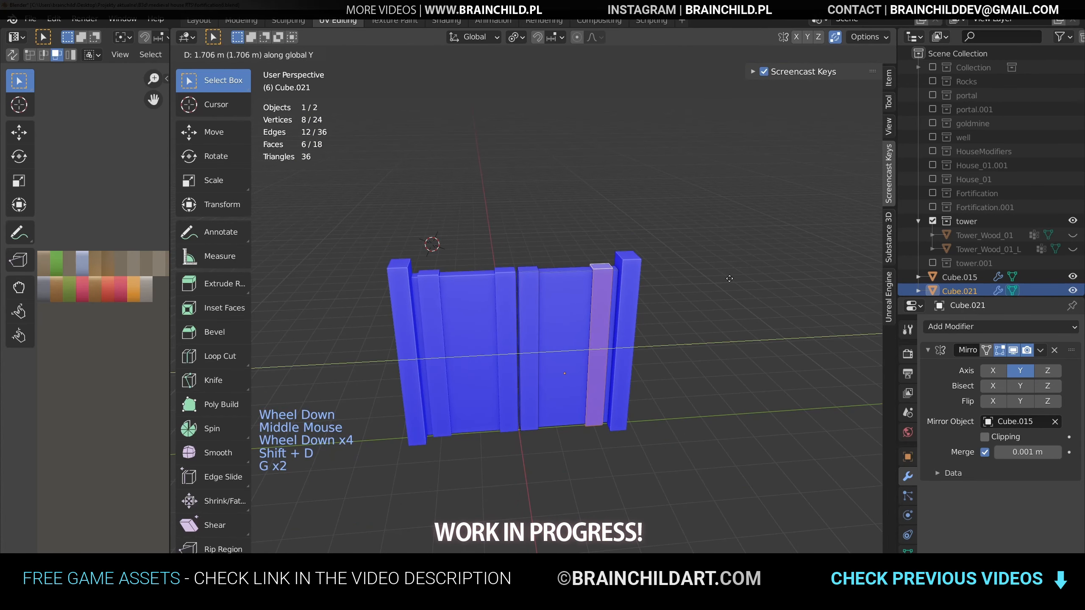
left_click(729, 278)
Move the door panel's outer side face along Y to open a narrow gap to the post.
middle_click_drag(729, 278, 674, 282, "shift")
middle_click_drag(675, 283, 618, 289)
key("z")
key("z")
left_click(671, 327)
key("g")
key("y")
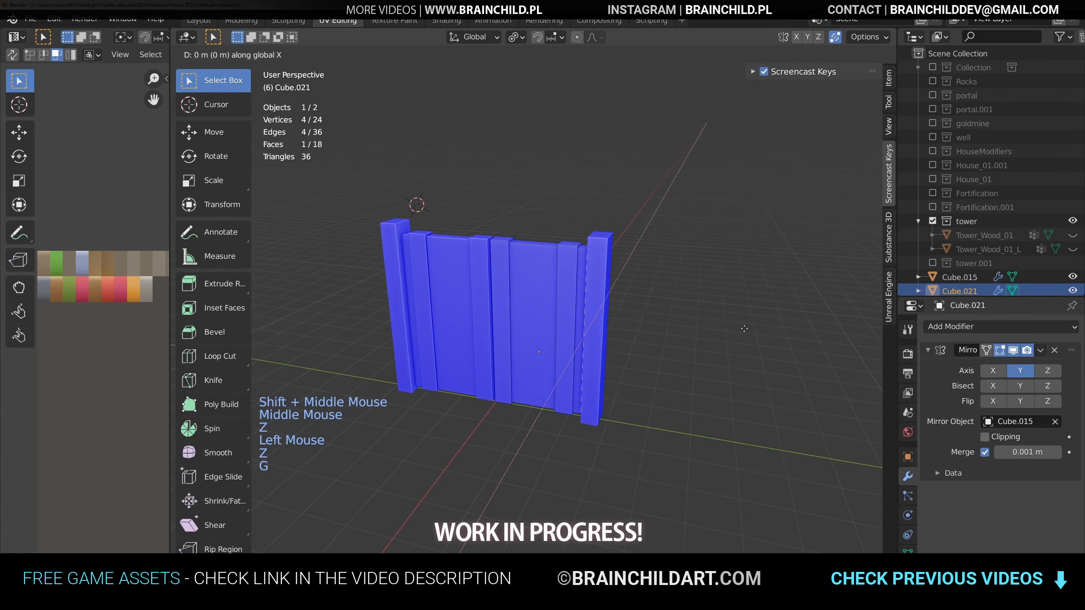
left_click(664, 316)
key("g")
key("y")
middle_click_drag(664, 315, 729, 296)
left_click(682, 315)
Duplicate the door's outer side face, shrink it to hinge size and position it on the upper door edge.
key("shift+d")
left_click(669, 306)
scroll(728, 296, "up", 2)
key("s")
left_click(669, 299)
key("g")
key("s")
key("g")
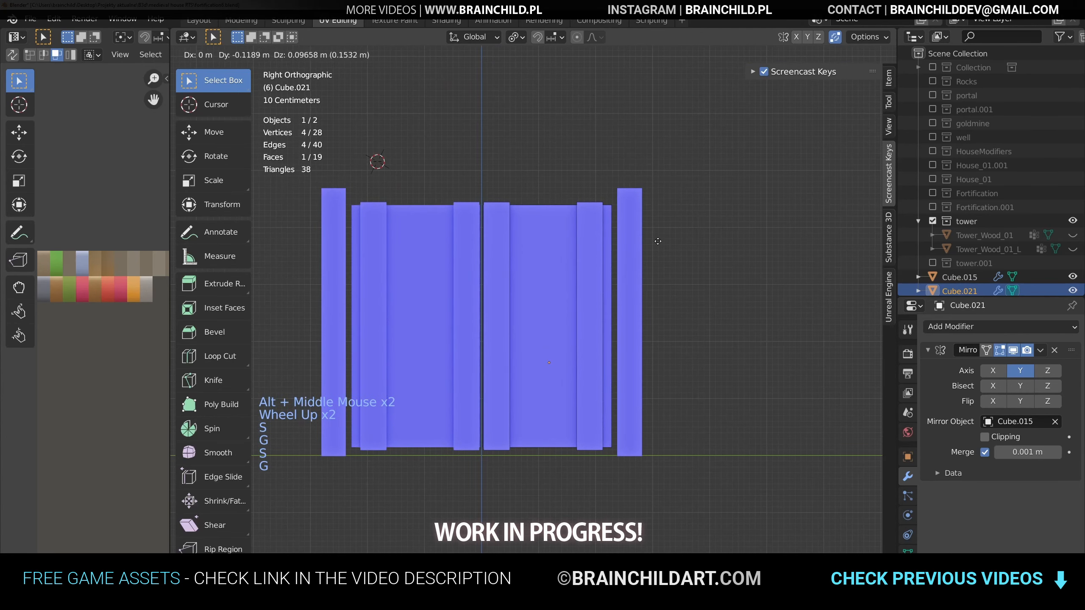
left_click(661, 236)
Extrude the small face into a hinge block toward the post and correct its normals.
key("e")
left_click(660, 239)
middle_click_drag(659, 240, 625, 254)
key("l")
key("alt+n")
Duplicate the hinge block and move the copy down in Z to the lower part of the door edge.
key("shift+d")
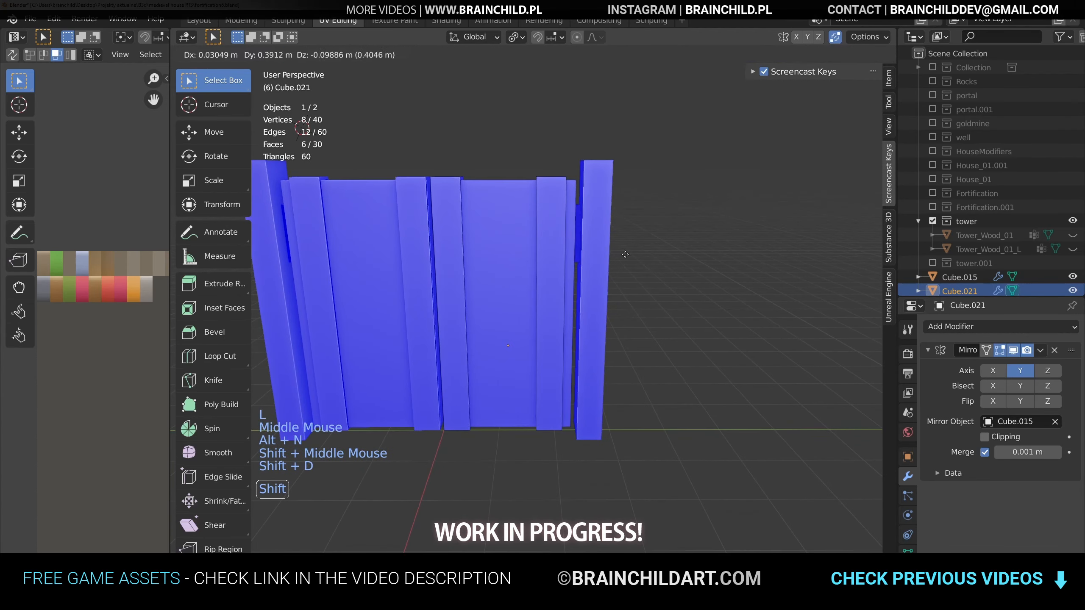
right_click(625, 255)
key("g")
key("z")
left_click(620, 396)
key("Tab")
Shift the whole door mesh along Y until the two mirrored doors meet in the middle.
left_click(636, 321)
scroll(635, 321, "down", 5)
left_click(541, 314)
middle_click_drag(543, 317, 568, 296)
scroll(561, 340, "up", 3)
key("Tab")
key("a")
key("g")
key("g")
right_click(531, 328)
scroll(555, 322, "up", 3)
key("z")
key("g")
key("y")
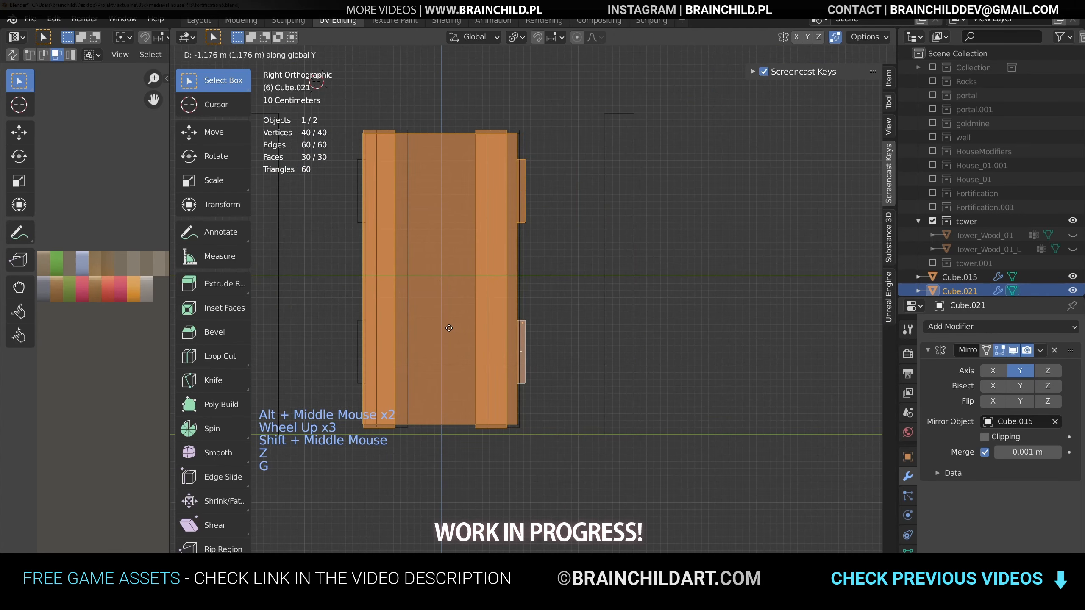
left_click(446, 328)
key("Tab")
Move the door object along X toward the front side of the gate posts.
key("g")
key("x")
key("g")
key("z")
scroll(767, 338, "down", 4)
middle_click_drag(767, 337, 694, 376)
key("r")
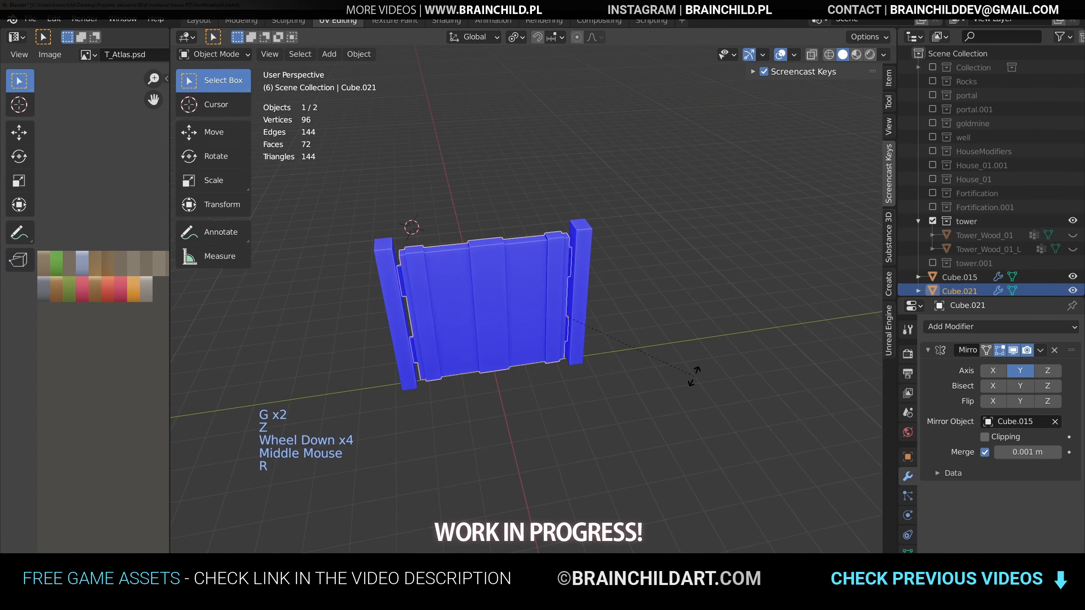
right_click(597, 234)
middle_click_drag(598, 233, 570, 272, "alt")
key("g")
left_click(580, 353)
Show the door mesh in wireframe from above and box-select the hinge geometry next to the post.
scroll(582, 357, "up", 5)
scroll(558, 273, "up", 1)
left_click(558, 272)
key("Tab")
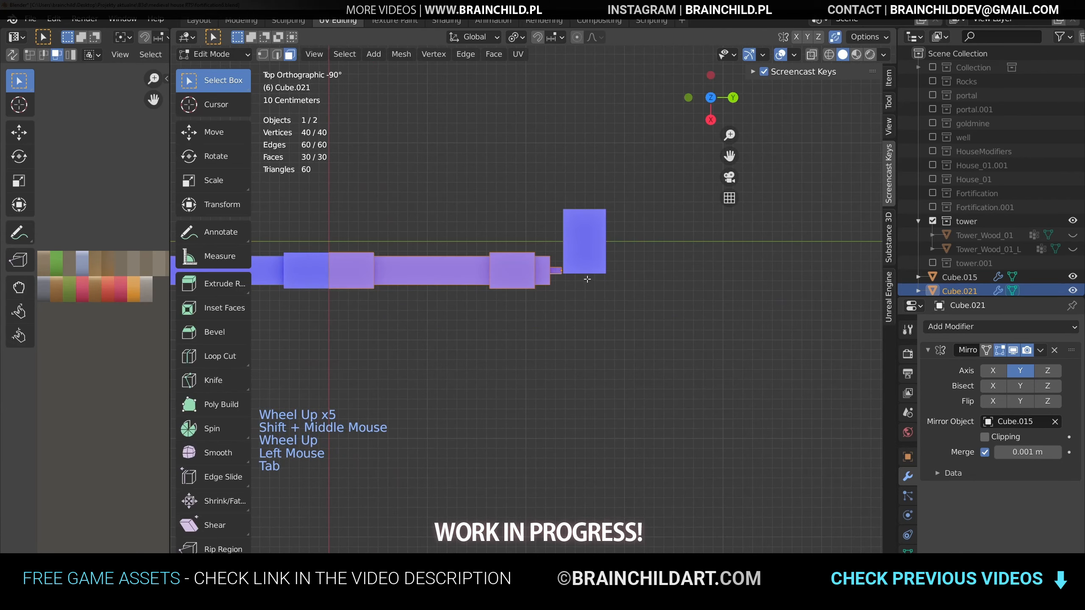
key("z")
left_click(504, 272)
key("b")
scroll(571, 288, "up", 4)
key("b")
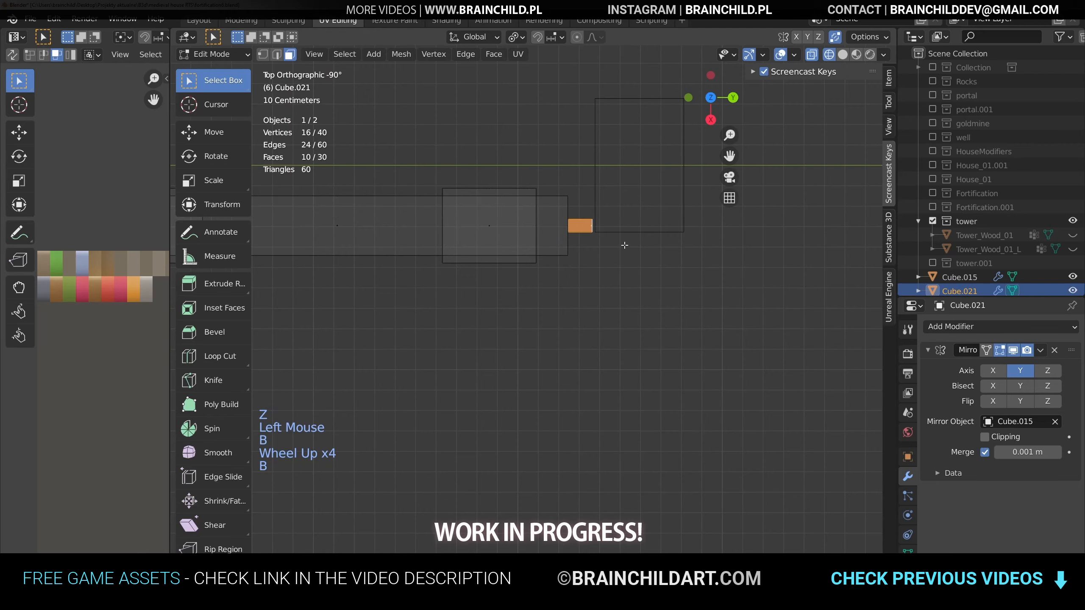
Select the complete linked upper and lower hinge blocks on the door edge and frame them from the front in wireframe.
key("l")
key("l")
key("l")
middle_click_drag(591, 228, 583, 261)
key("l")
key("l")
key("l")
key("l")
scroll(583, 261, "down", 5)
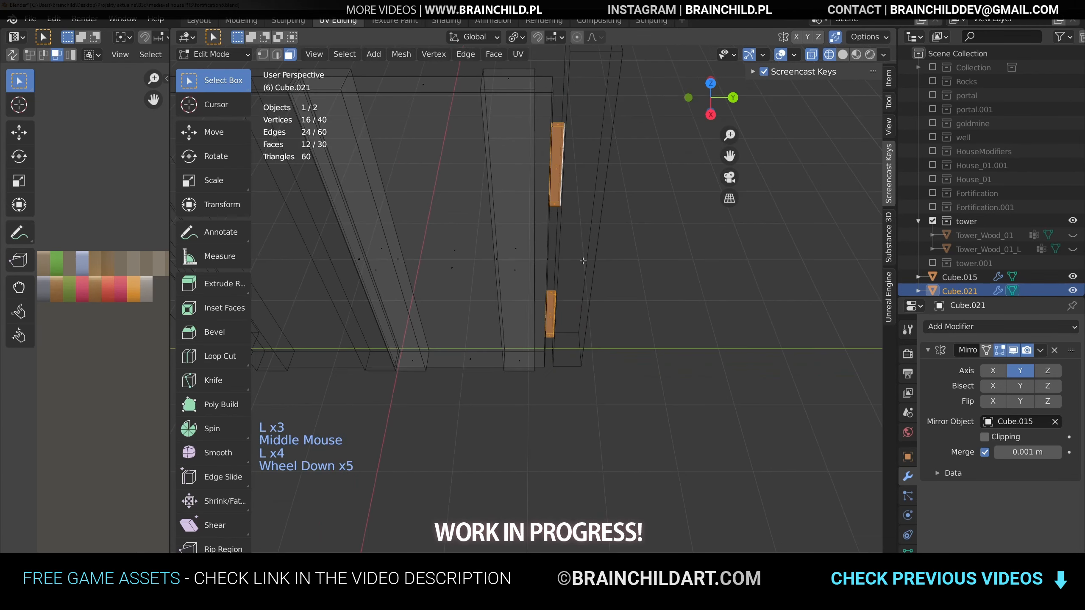
key("l")
key("l")
middle_click_drag(554, 164, 534, 213, "alt")
middle_click_drag(534, 214, 380, 247, "alt")
key("z")
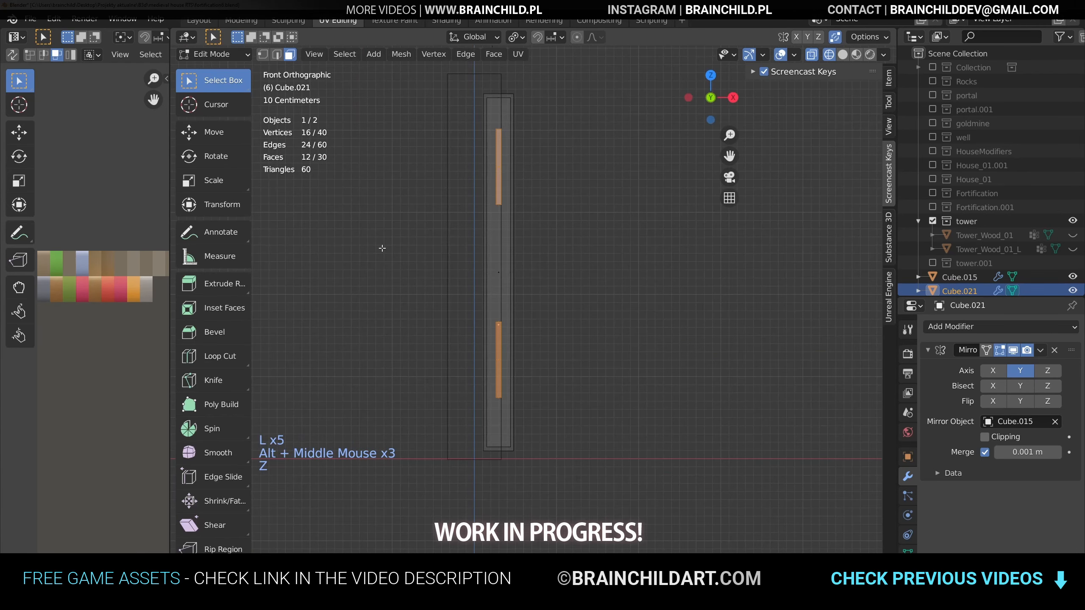
mouse_move(547, 252)
middle_mouse_down("alt")
mouse_move(557, 311)
mouse_move(590, 257)
mouse_move(611, 246)
mouse_move(651, 271)
middle_mouse_up("alt")
scroll(556, 301, "up", 5)
Duplicate both hinge blocks, scale the copies and resize them along X, and include the original blocks in the selection.
key("shift+d")
key("z")
scroll(590, 256, "down", 4)
key("s")
left_click(616, 243)
key("s")
key("x")
left_click(732, 235)
middle_click_drag(733, 235, 666, 235)
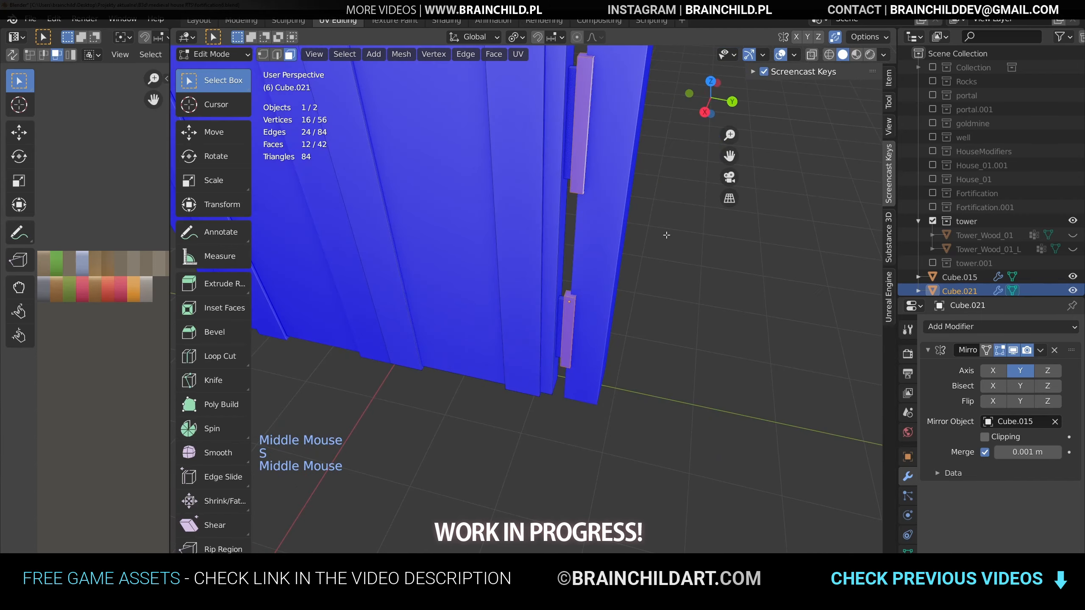
scroll(567, 282, "up", 1)
key("l")
scroll(567, 283, "down", 4)
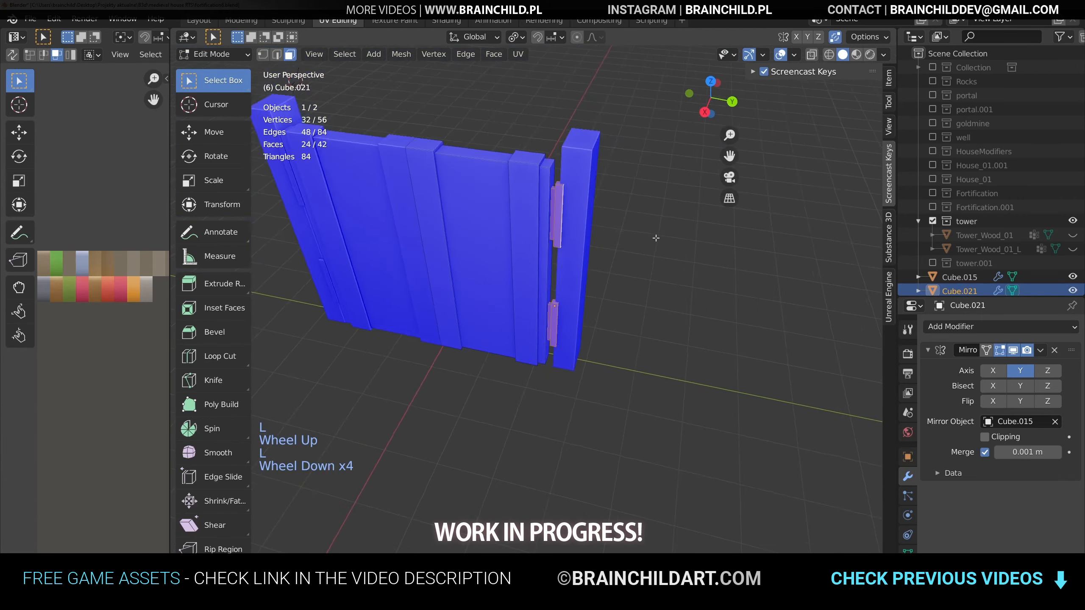
Set the door mesh's Auto Smooth angle to 43.3° in its normals settings.
middle_click_drag(567, 283, 534, 265)
key("q")
scroll(633, 248, "up", 1)
key("Tab")
left_click(606, 254)
scroll(606, 255, "up", 3)
scroll(560, 257, "up", 1)
key("Tab")
scroll(534, 265, "up", 2)
key("Tab")
left_click(908, 551)
left_click(923, 522)
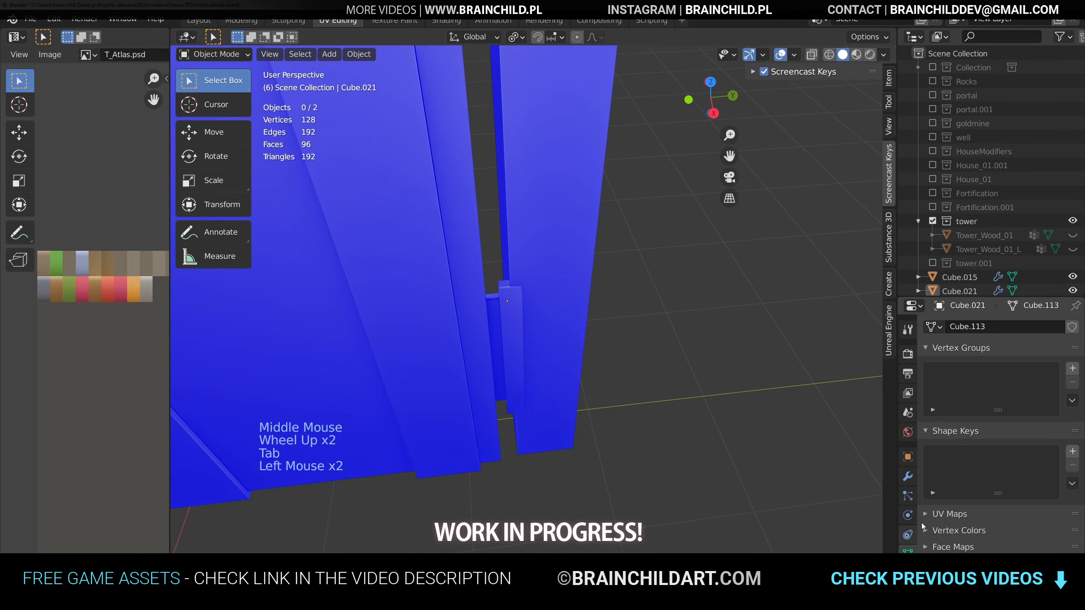
scroll(949, 526, "down", 4)
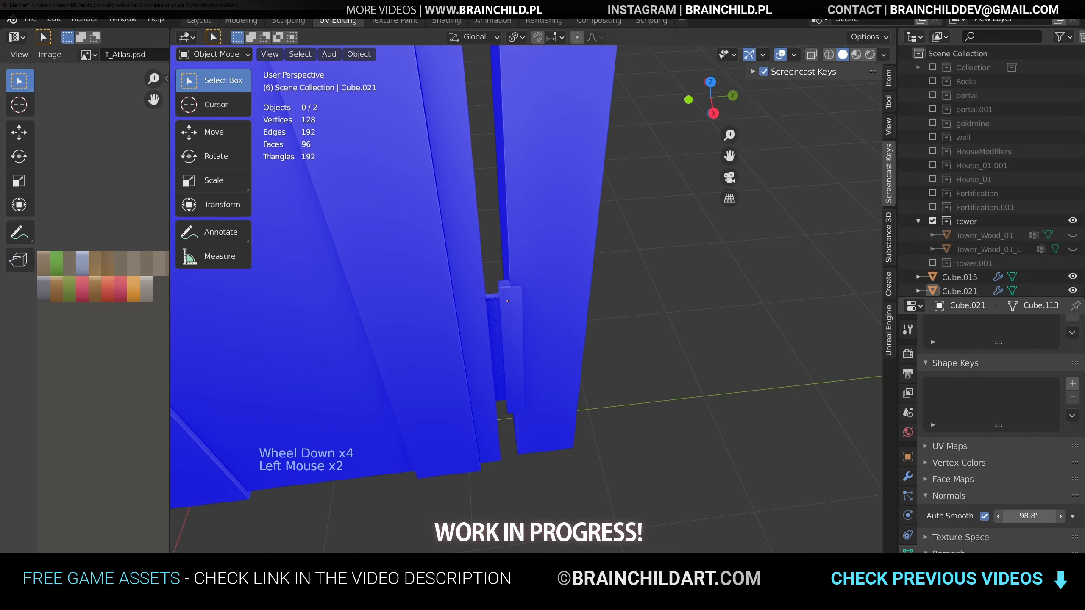
scroll(557, 304, "down", 11)
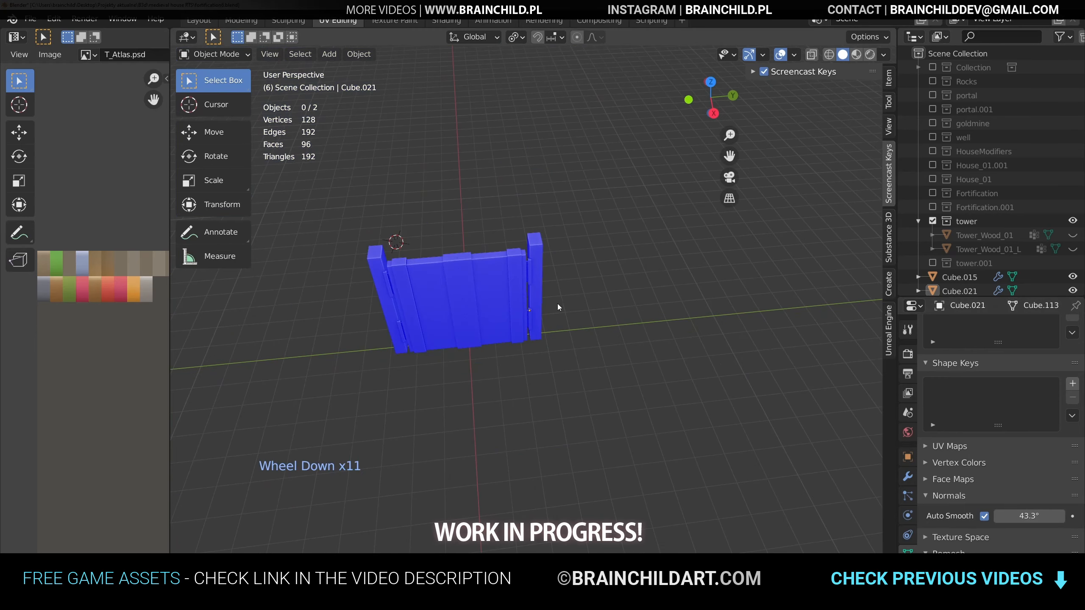
Try to swing the mirrored doors open by rotating the door object around the global Z axis.
scroll(591, 305, "up", 3)
scroll(546, 295, "down", 5)
mouse_move(591, 305)
middle_mouse_down()
mouse_move(546, 296)
mouse_move(607, 301)
middle_mouse_up()
left_click(546, 295)
scroll(608, 302, "up", 3)
key("r")
key("z")
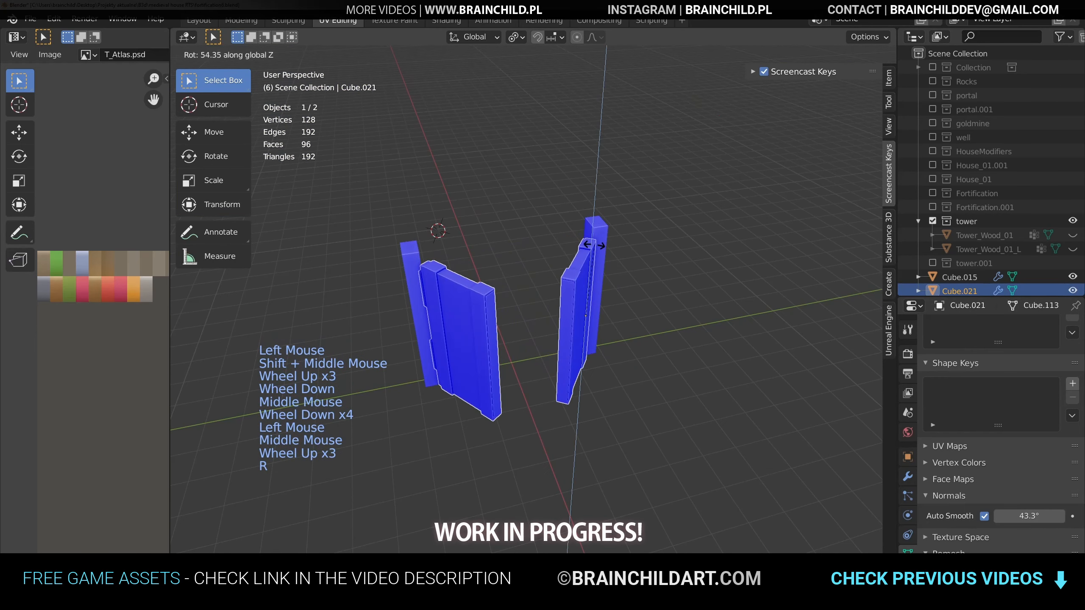
left_click(486, 266)
middle_click_drag(598, 266, 458, 292)
scroll(541, 298, "up", 8)
key("ctrl+z")
scroll(458, 292, "down", 5)
Separate the upper and lower hinge plates nearest the post from the door mesh into their own object.
key("Tab")
left_click(573, 246)
middle_click_drag(572, 246, 555, 265, "shift")
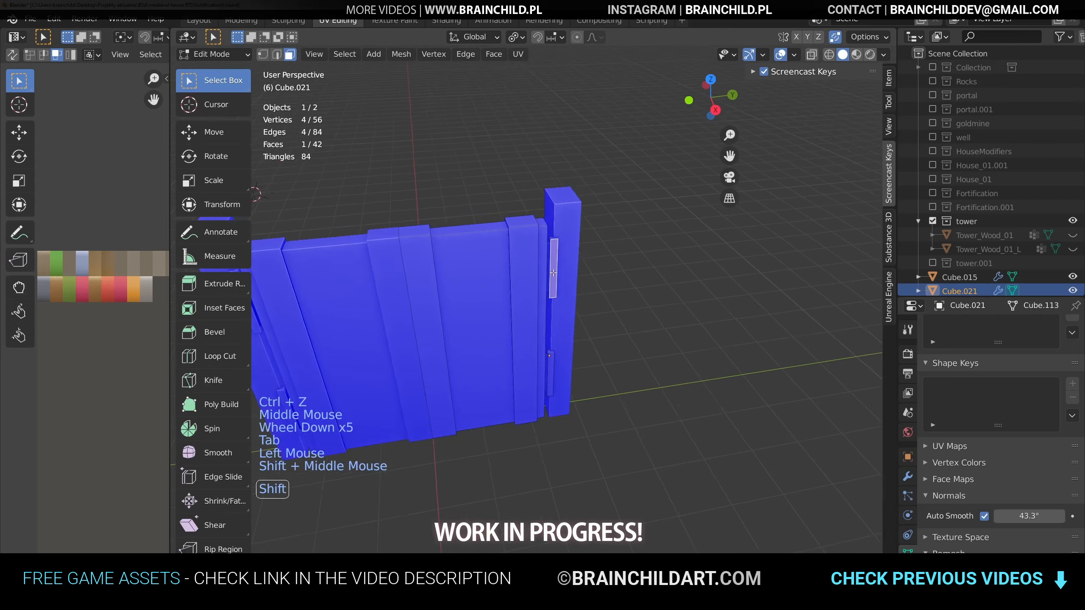
scroll(555, 265, "up", 3)
key("l")
key("l")
scroll(595, 345, "down", 2)
key("p")
left_click(595, 345)
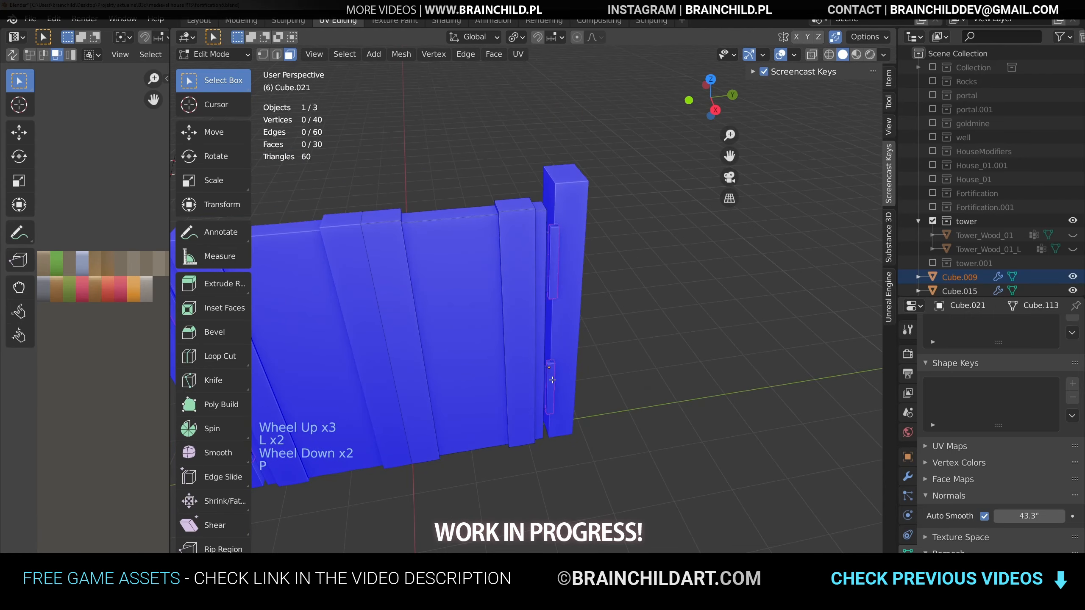
Join the separated hinge plates to the gate post object.
key("Tab")
left_click(551, 377)
left_click(571, 323, "shift")
key("ctrl+h")
key("ctrl+j")
Enable Auto Smooth at 30° on the gate post object.
scroll(576, 323, "down", 4)
middle_click_drag(576, 324, 579, 314, "shift")
scroll(579, 314, "up", 4)
mouse_move(579, 314)
middle_mouse_down()
mouse_move(508, 301)
mouse_move(502, 325)
mouse_move(602, 325)
mouse_move(573, 322)
middle_mouse_up()
scroll(507, 301, "down", 4)
scroll(557, 315, "up", 3)
key("g")
left_click(982, 519)
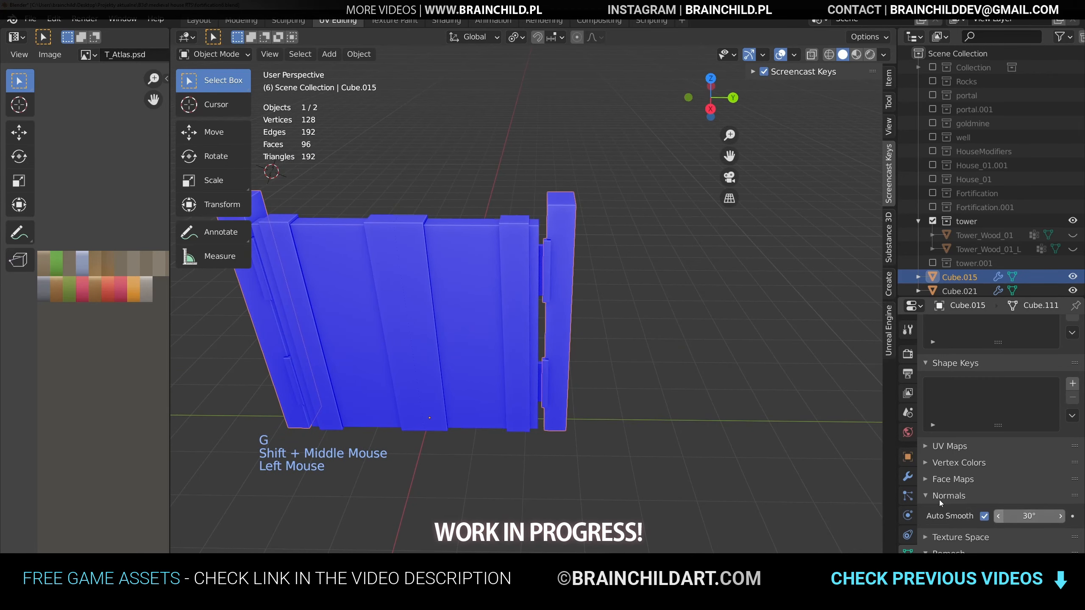
Select the posts and doors together, save the file, and export them as FBX.
left_click(579, 348)
scroll(578, 348, "down", 5)
left_click_drag(437, 271, 604, 335)
key("ctrl+s")
key("q")
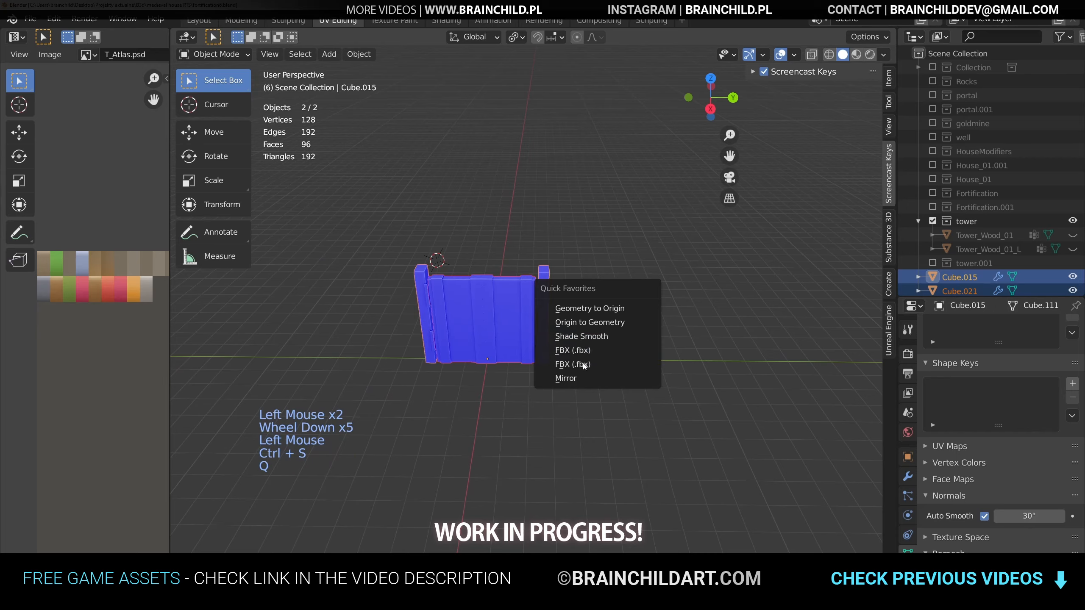
left_click(583, 363)
left_click(751, 406)
UV-map the whole gate mesh onto a small brown swatch of the atlas and look at the gate in Unity.
key("Tab")
key("a")
middle_click_drag(506, 332, 534, 342, "shift")
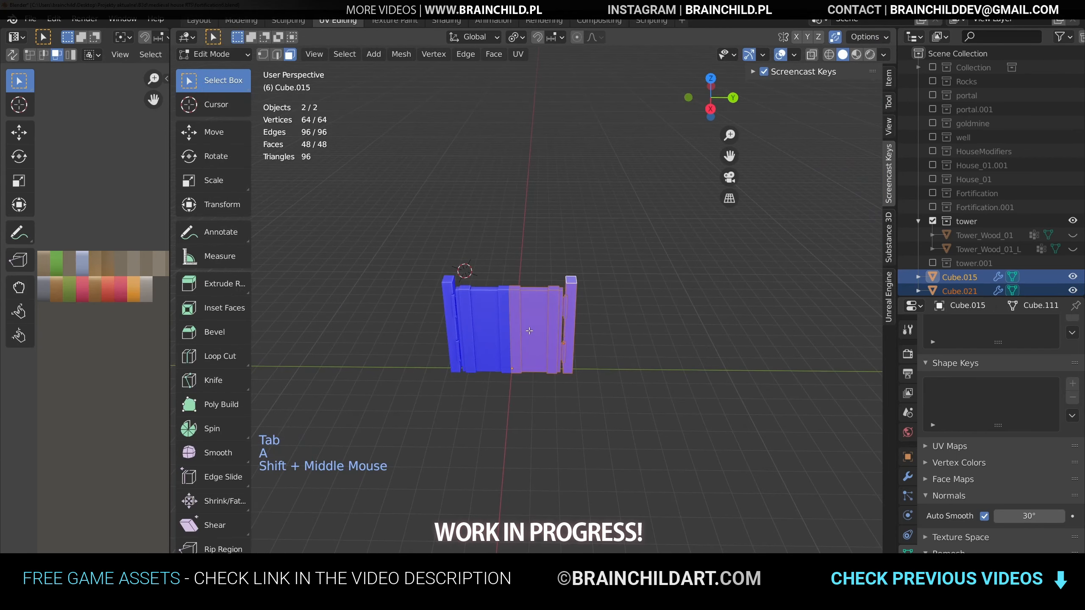
key("u")
left_click(511, 460)
scroll(126, 358, "down", 11)
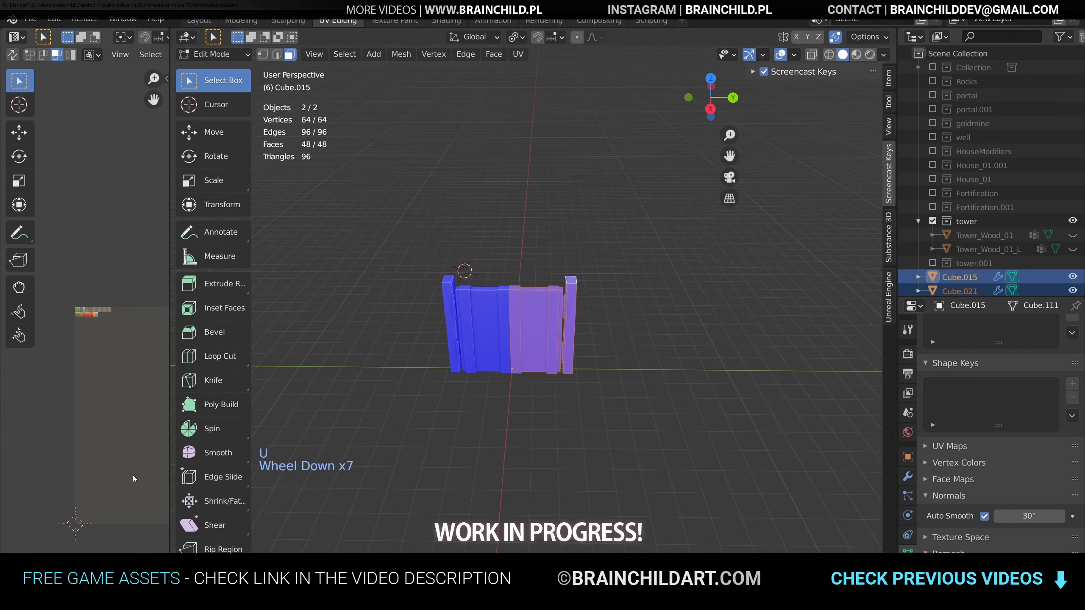
key("a")
key("g")
scroll(138, 471, "up", 11)
key("s")
key("g")
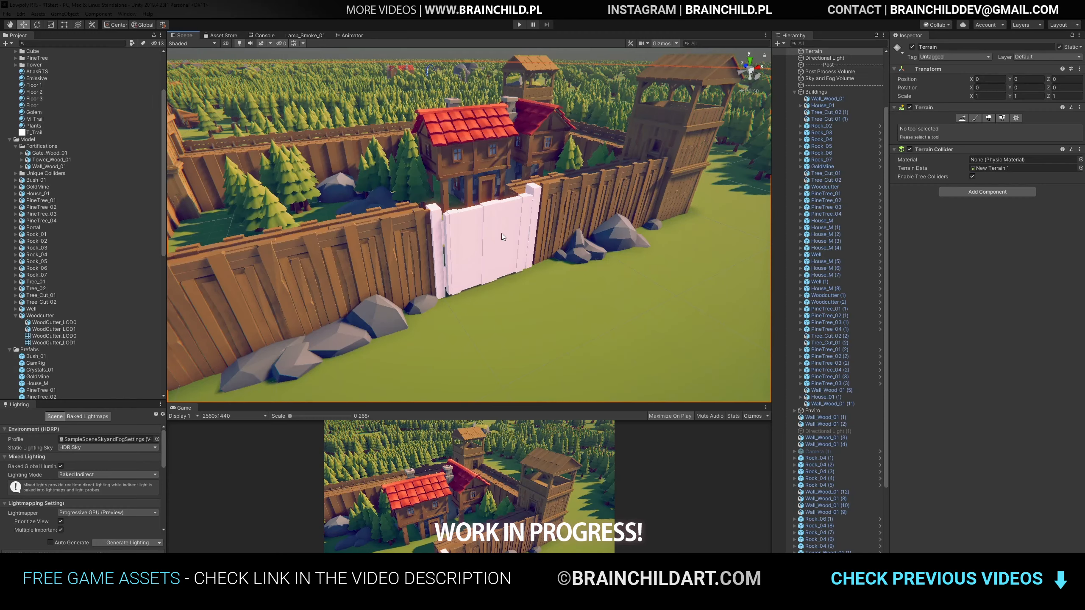
right_click_drag(501, 233, 410, 383)
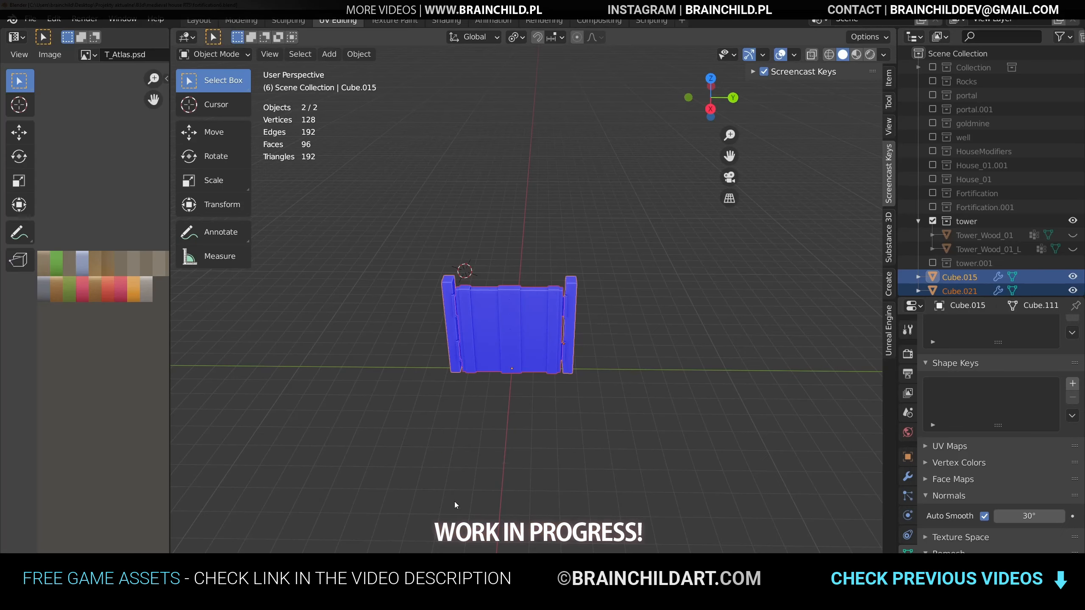
Return to Blender's mesh editing and move the selected geometry near the gate post along X.
scroll(456, 505, "up", 4)
key("Tab")
left_click(604, 298)
middle_click_drag(596, 384, 575, 371, "shift")
middle_click_drag(576, 370, 541, 372)
key("g")
key("x")
left_click(545, 367)
Use wireframe to select one face on each of the upper and lower door-side hinge plates and move them.
scroll(534, 280, "up", 4)
middle_click_drag(570, 299, 552, 269, "shift")
key("z")
left_click(554, 304)
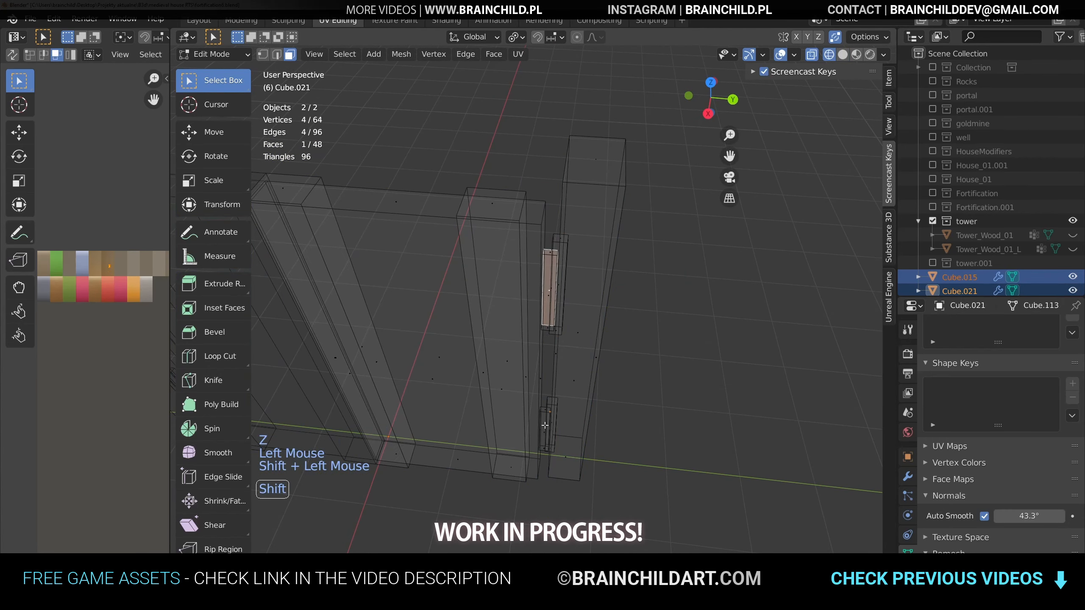
key("z")
key("z")
middle_click_drag(545, 425, 595, 317, "shift")
scroll(555, 351, "up", 3)
key("ctrl+z")
left_click(601, 333, "shift")
key("z")
key("g")
key("Tab")
scroll(601, 333, "down", 7)
scroll(594, 317, "down", 3)
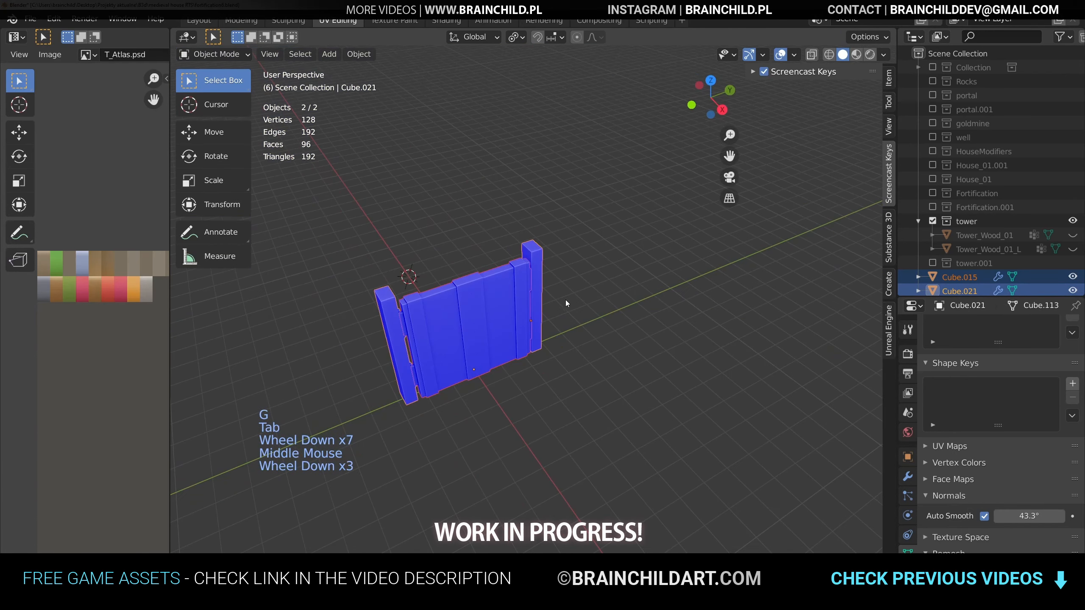
Select the gate geometry, exclude the linked part that should stay, and move the remaining selection along X.
scroll(528, 296, "up", 2)
key("g")
key("Tab")
middle_click_drag(529, 296, 534, 308, "shift")
scroll(535, 308, "up", 4)
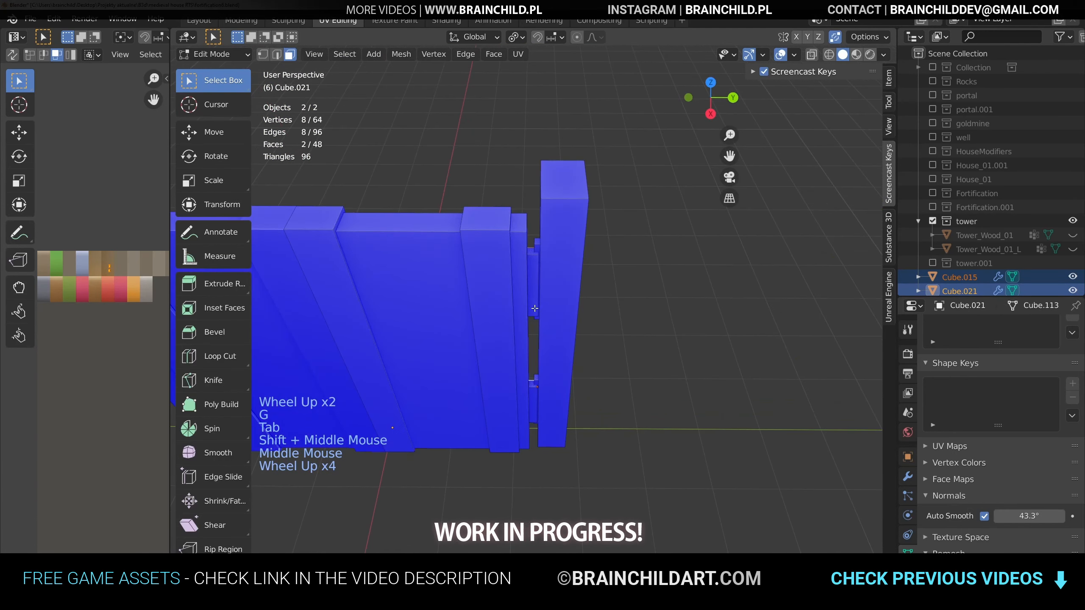
key("a")
key("shift+l")
key("g")
key("x")
mouse_move(570, 265)
middle_mouse_down()
mouse_move(604, 353)
mouse_move(560, 266)
middle_mouse_up()
left_click(599, 342)
key("Tab")
scroll(578, 292, "down", 7)
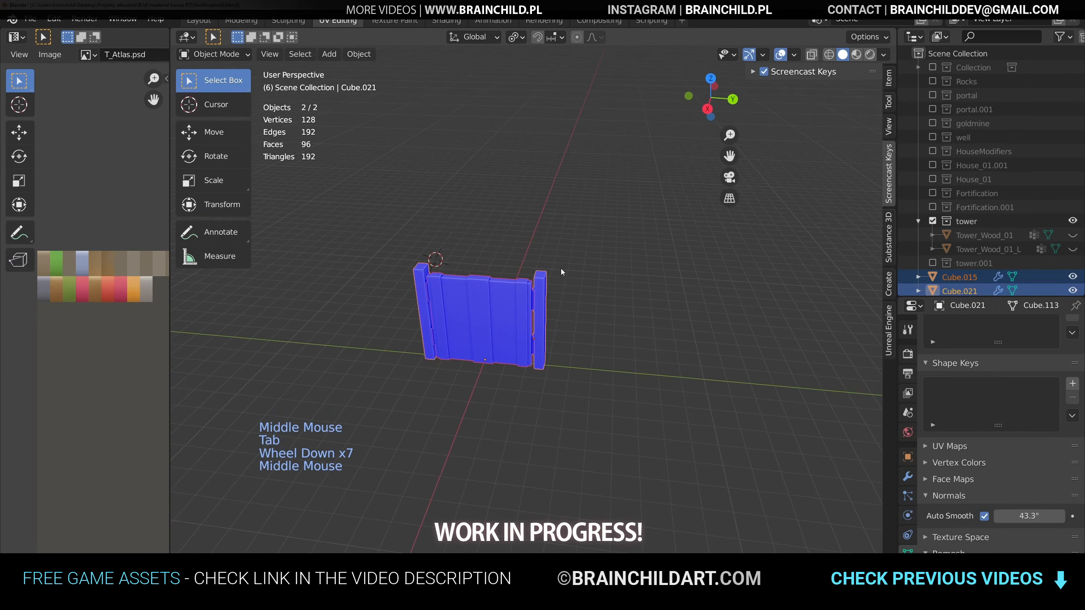
Export the gate as FBX again and inspect it from several angles in the Unity scene.
key("q")
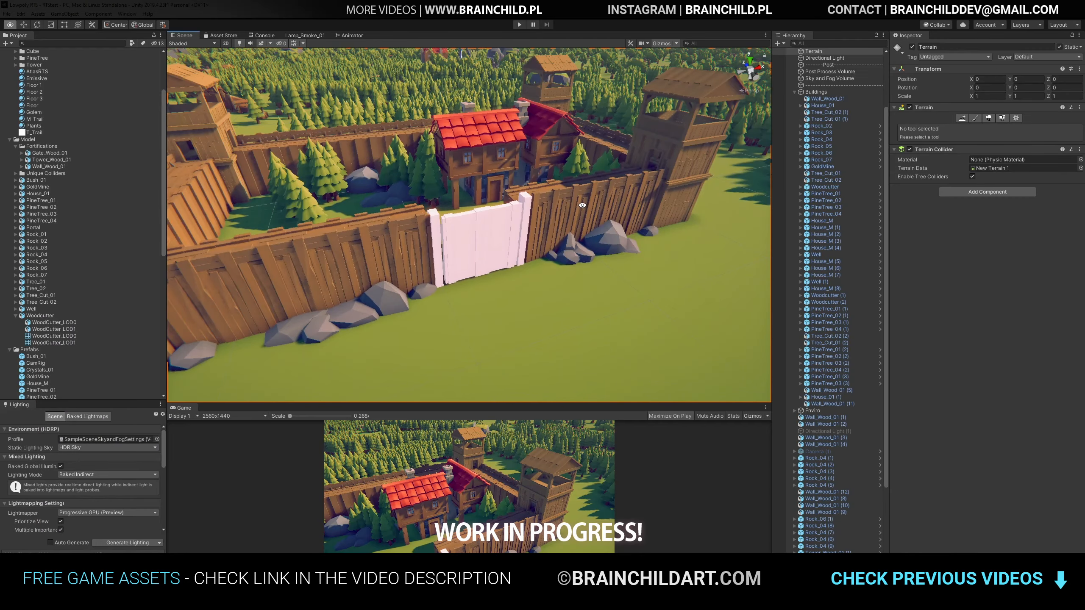
scroll(467, 253, "up", 3)
left_click_drag(480, 228, 476, 227)
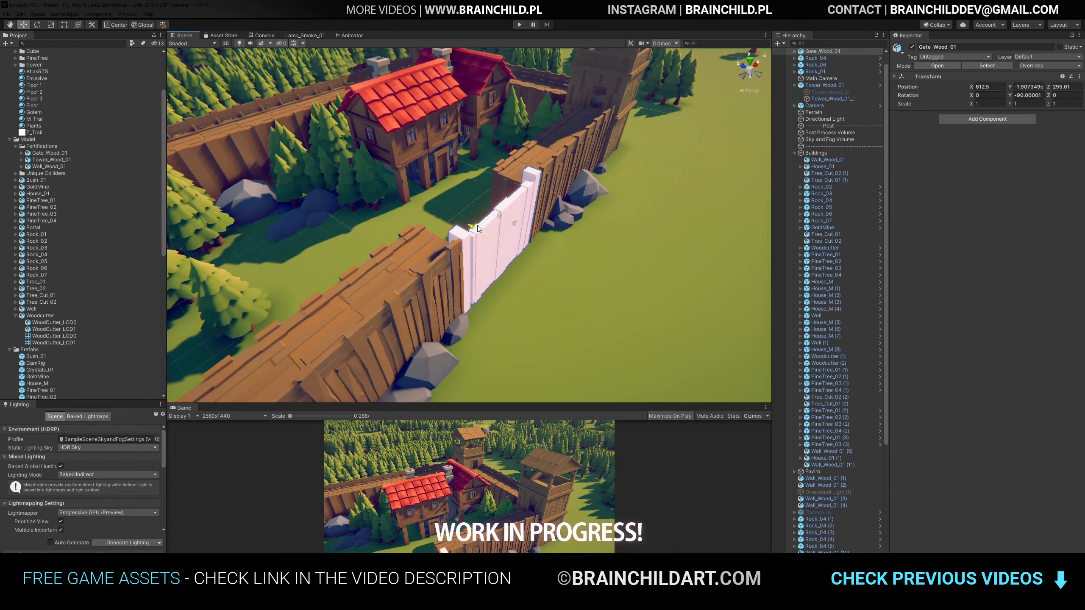
left_click(552, 272)
scroll(552, 271, "down", 3)
left_click_drag(552, 271, 499, 214, "alt")
scroll(101, 189, "up", 5)
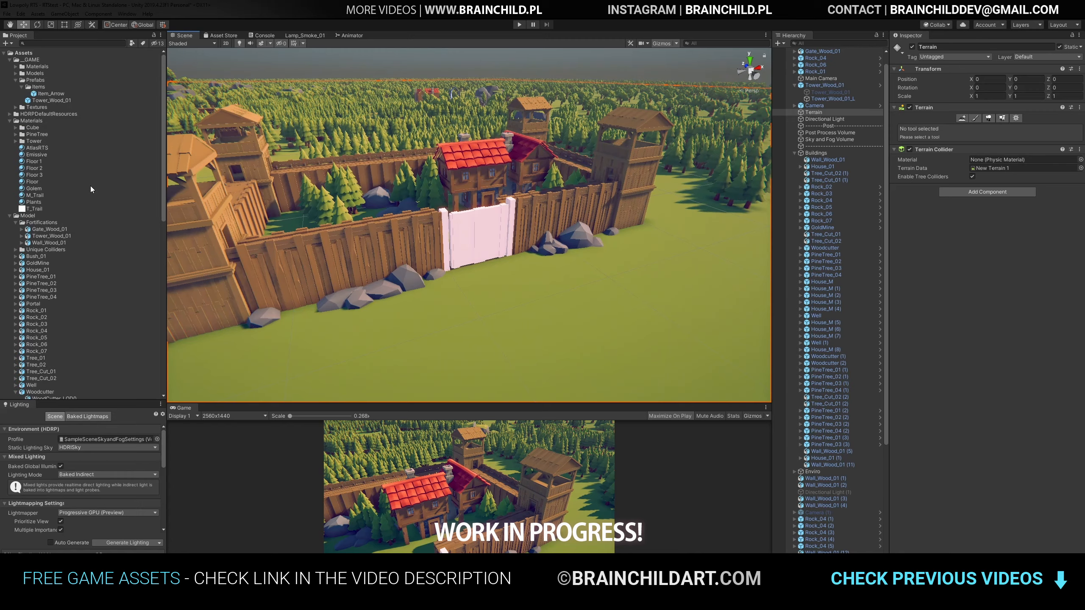
Assign the atlas material to the white gate in the Unity scene and view it from the front.
scroll(474, 222, "up", 1)
left_click_drag(473, 221, 519, 213)
scroll(520, 219, "down", 2)
middle_click_drag(534, 282, 509, 275)
scroll(481, 265, "up", 2)
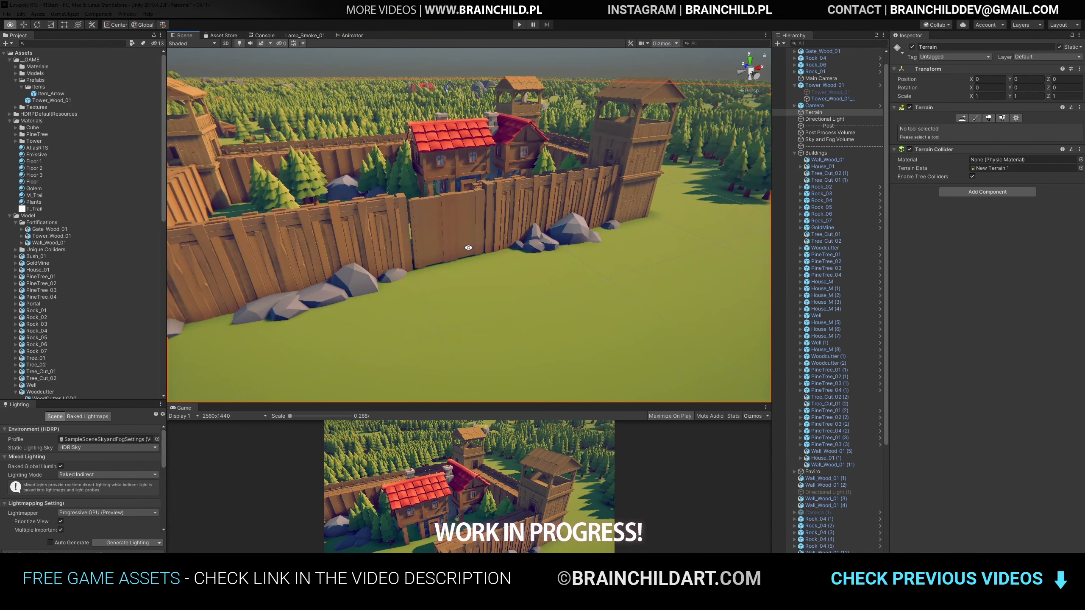
mouse_move(468, 248)
left_mouse_down("alt")
mouse_move(456, 276)
mouse_move(487, 250)
mouse_move(458, 237)
left_mouse_up("alt")
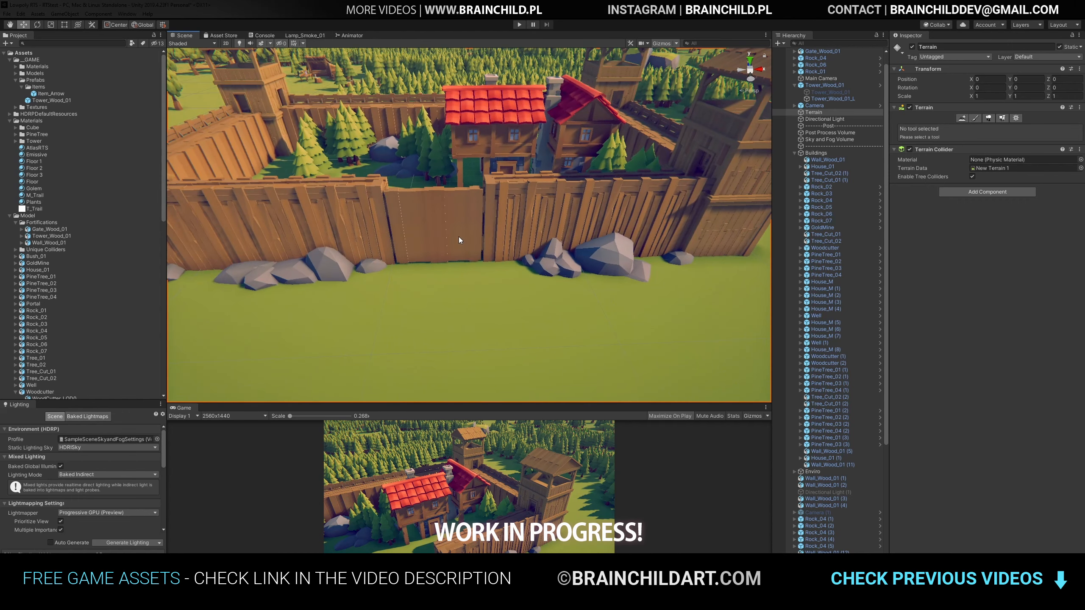
Select Gate_Wood_01 in the scene and expand it in the hierarchy to inspect its first child object.
left_click(459, 237)
key("r")
scroll(812, 192, "up", 1)
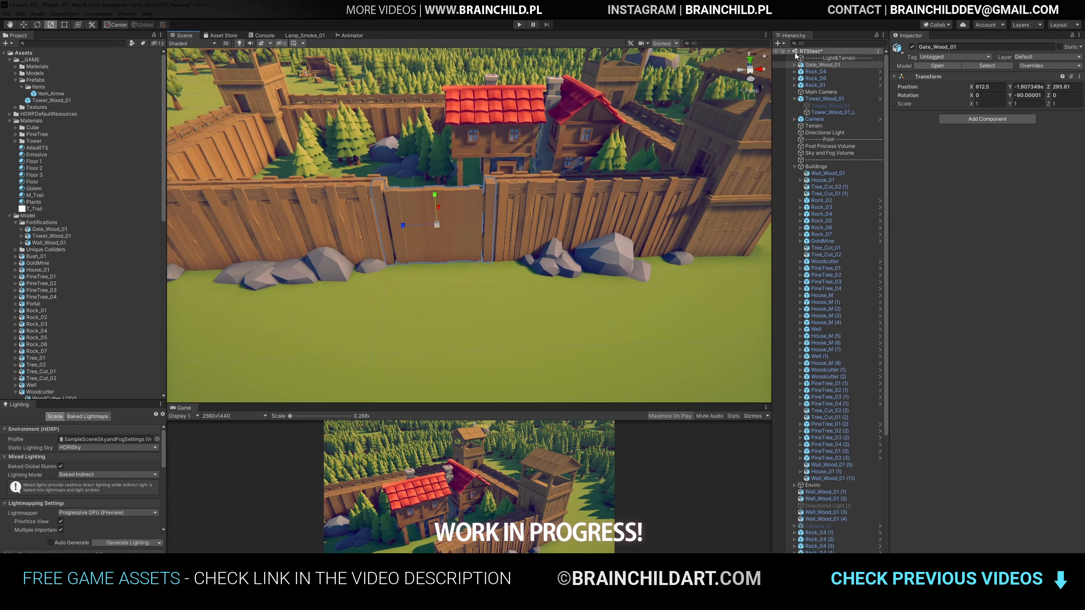
left_click(795, 64)
left_click(818, 72)
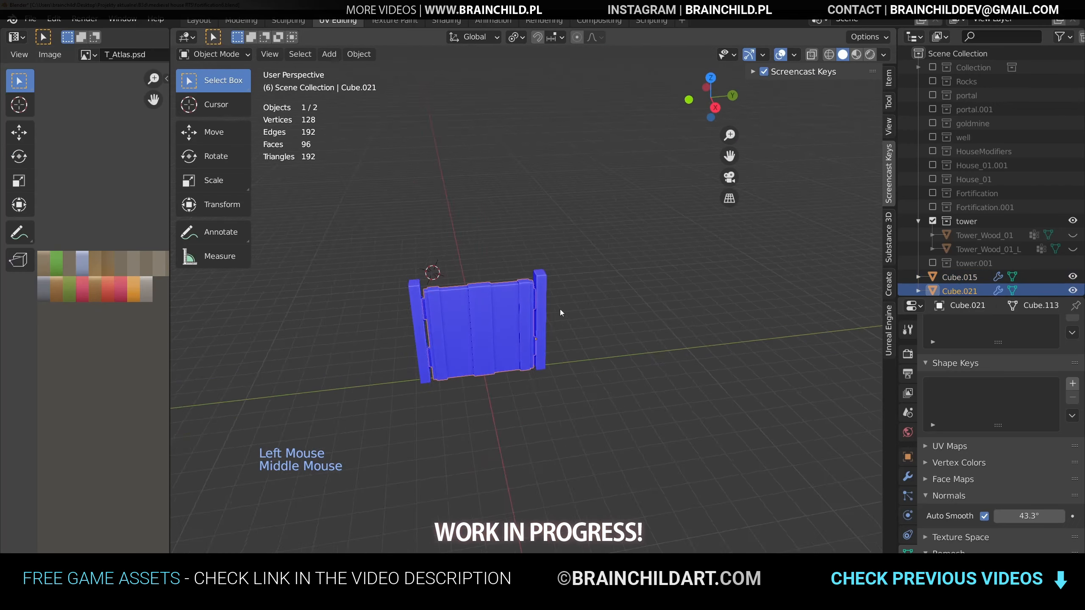
Switch to Blender and remove the Mirror modifier from the door object.
middle_click_drag(560, 313, 600, 284, "shift")
scroll(600, 284, "up", 1)
left_click(908, 476)
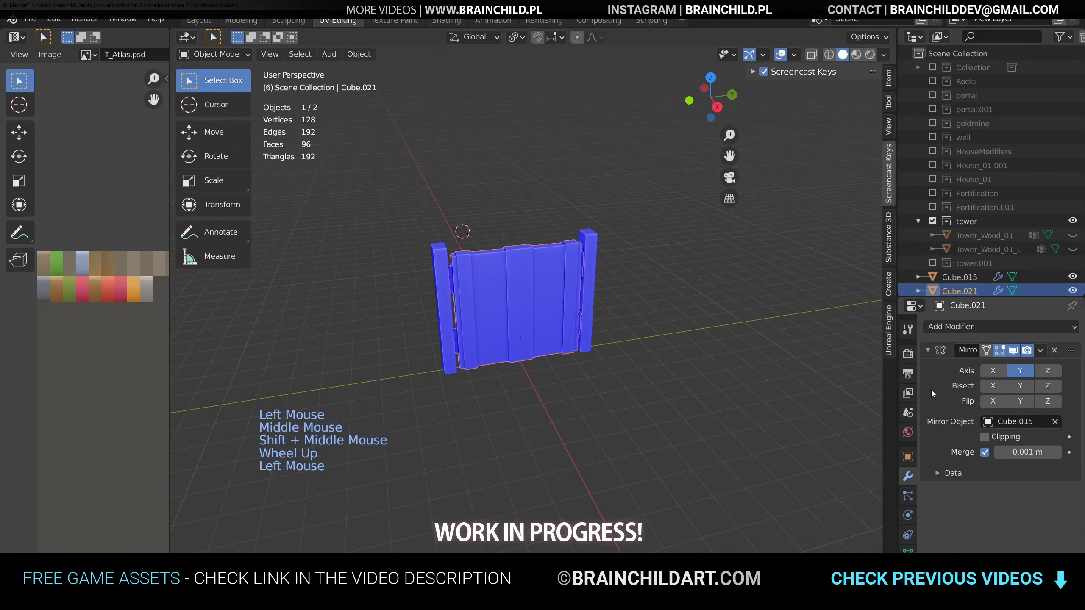
left_click(1054, 350)
Duplicate the right gate door as a separate object.
scroll(636, 306, "up", 1)
key("g")
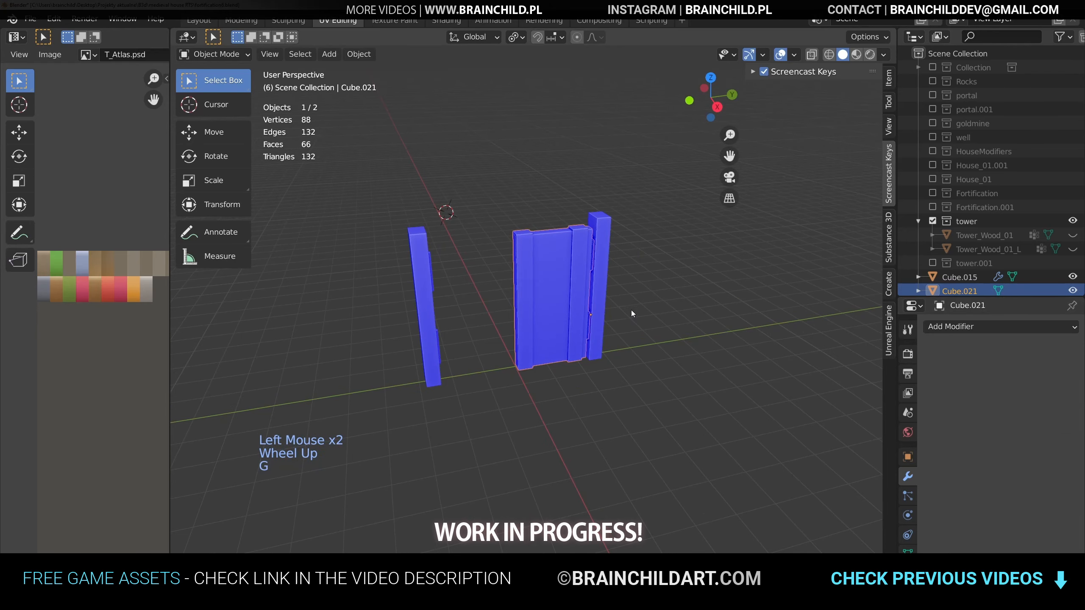
middle_click_drag(630, 310, 605, 306)
key("shift+d")
key("s")
left_click(631, 308)
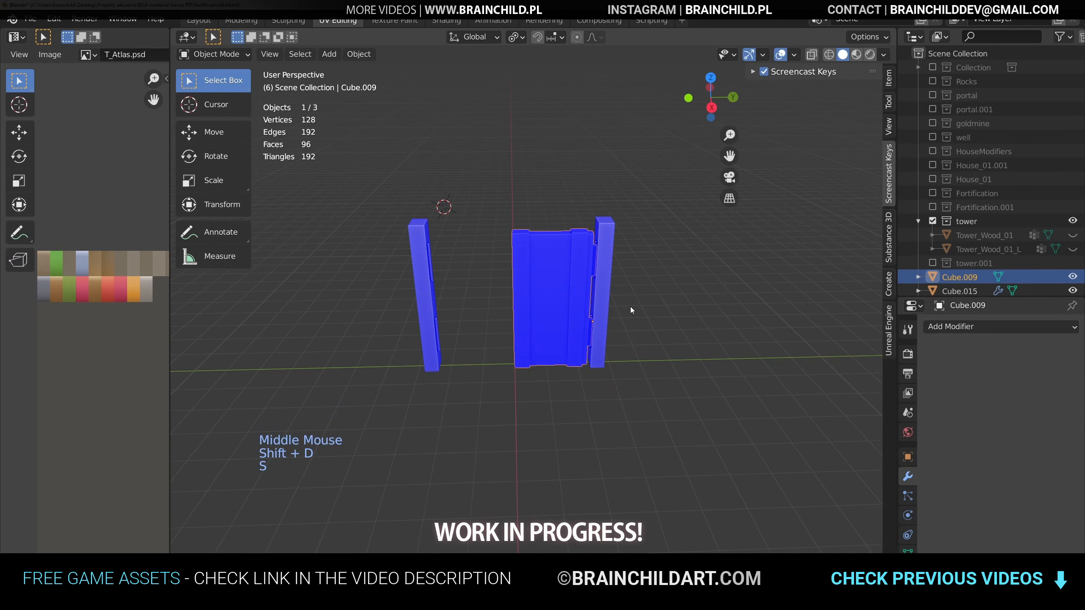
Mirror the duplicated door by scaling it negatively along the global Y axis.
key("Tab")
key("a")
key("Tab")
key("s")
key("y")
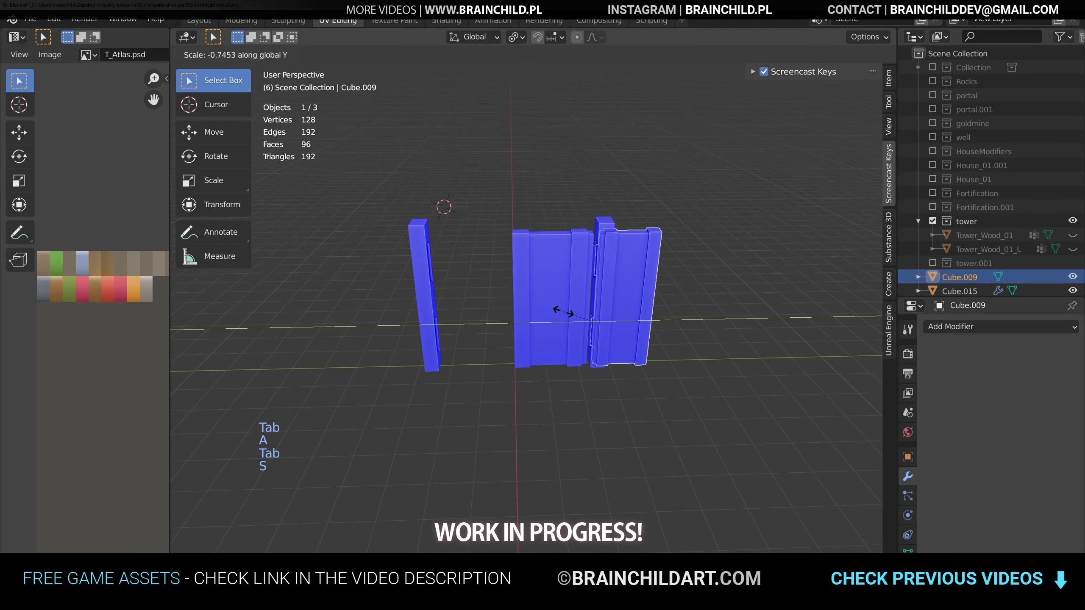
left_click(563, 312)
Apply the mirrored door's scale and correct the normals of all its faces.
key("ctrl+a")
left_click(544, 357)
key("Tab")
key("a")
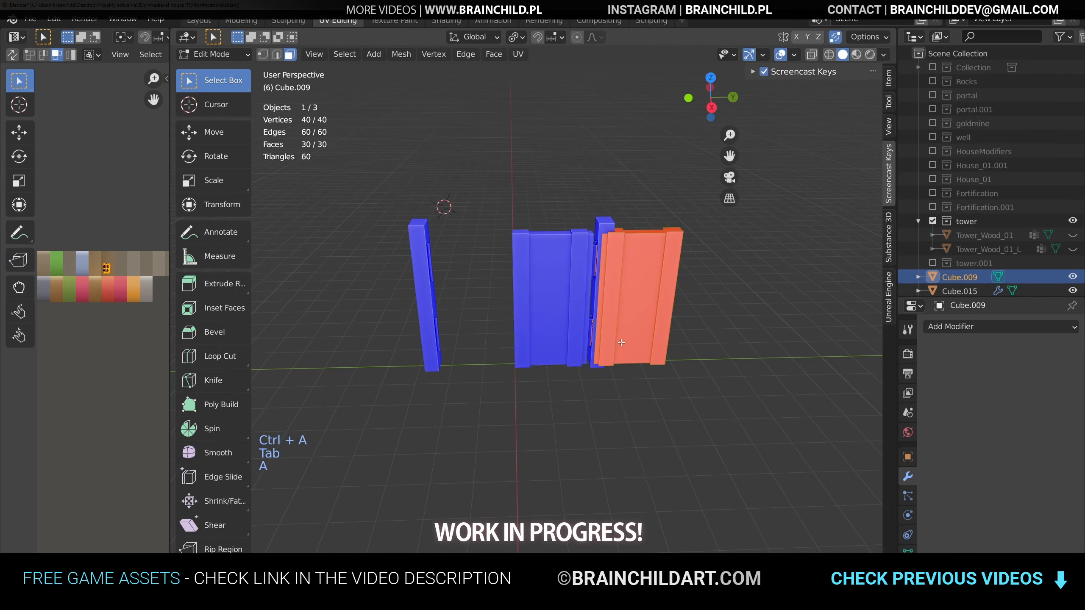
key("alt+n")
left_click(621, 341)
key("Tab")
Move the mirrored door along Y in top view until it fits against the hinges of the left post.
key("g")
middle_click_drag(640, 341, 575, 320, "alt")
key("g")
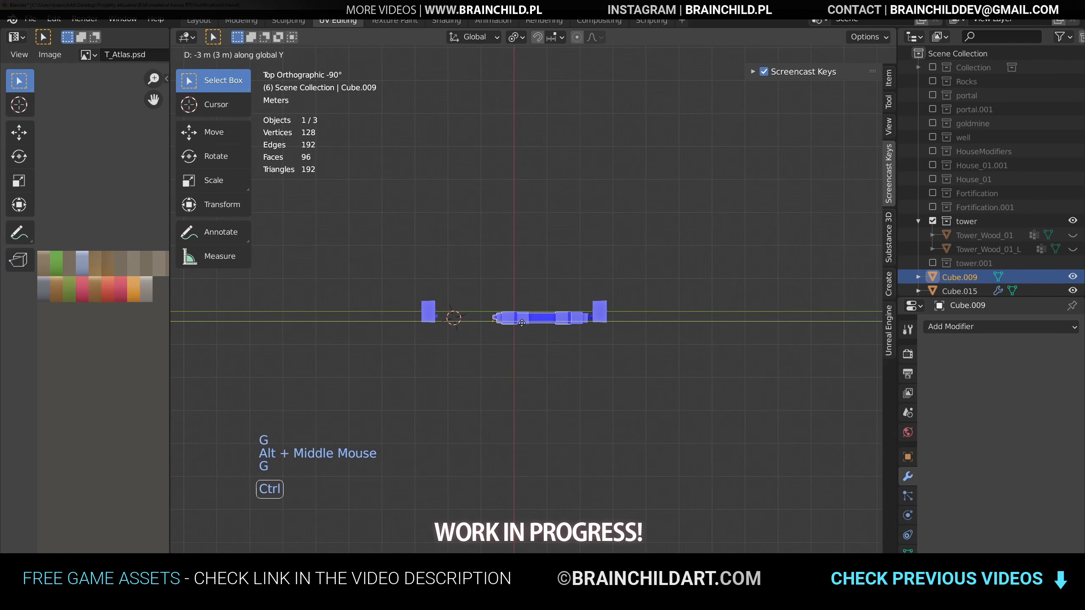
key("g")
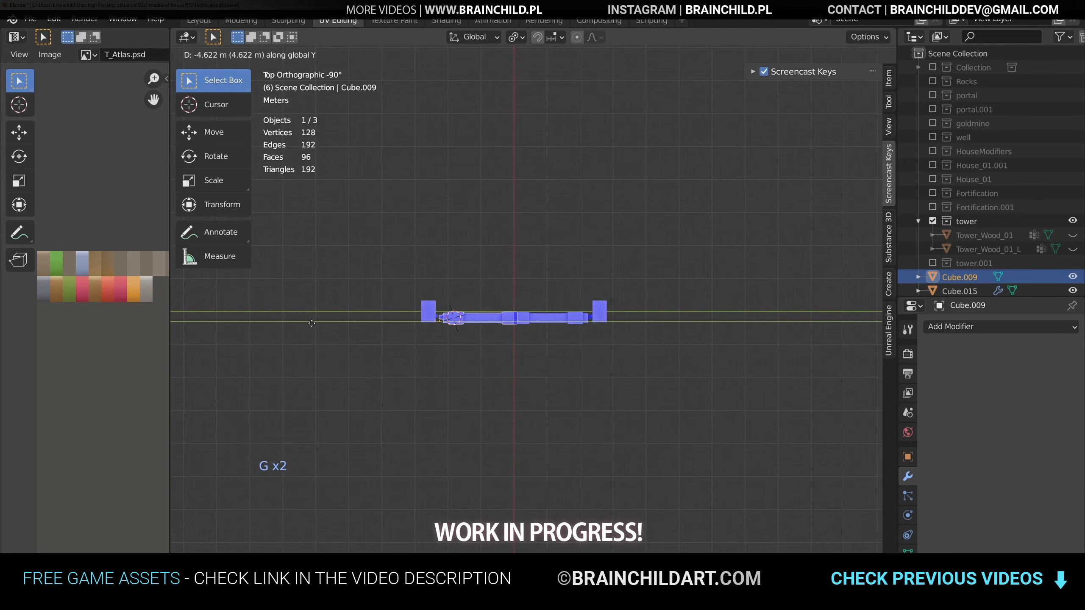
scroll(535, 290, "up", 4)
middle_click_drag(310, 323, 509, 320, "shift")
scroll(508, 320, "up", 2)
key("g")
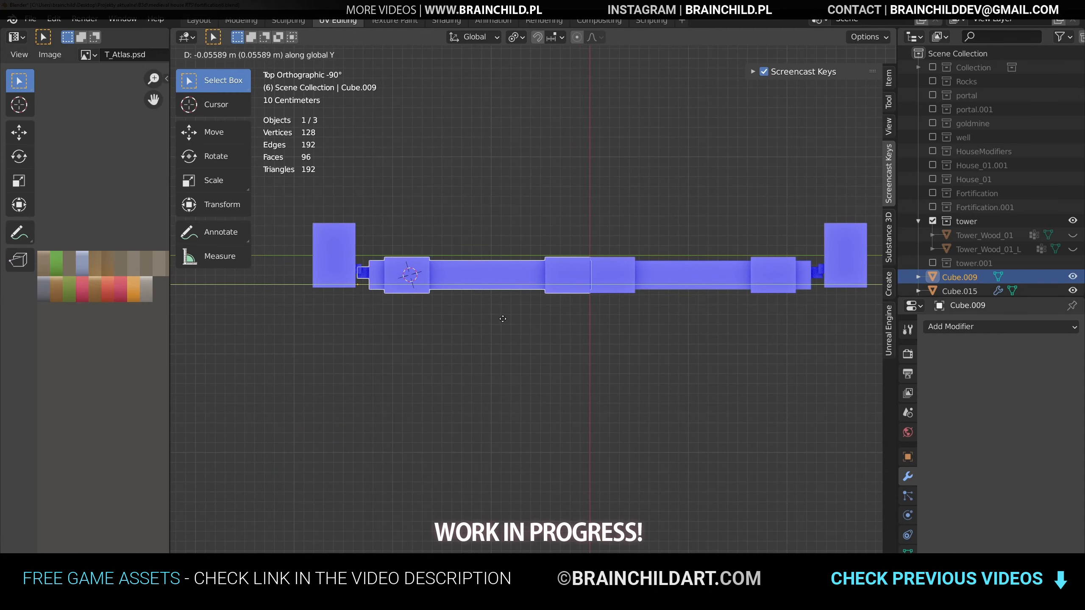
left_click(503, 319)
Select both gate doors and open their meshes together in Edit Mode.
scroll(503, 318, "down", 4)
middle_click_drag(503, 318, 519, 245)
left_click(633, 254)
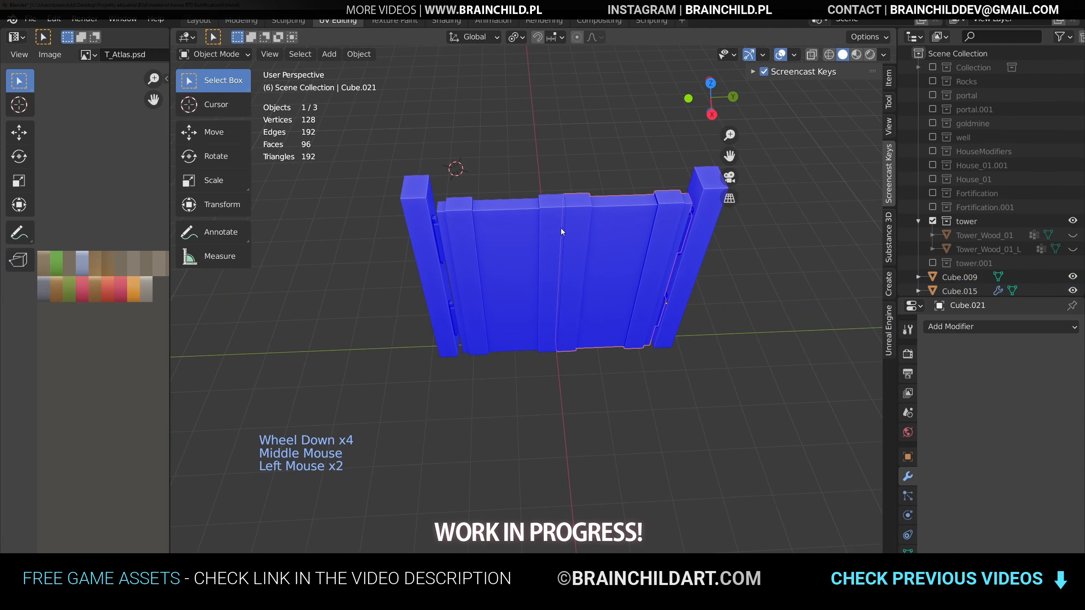
left_click(540, 227, "shift")
scroll(597, 223, "up", 1)
key("Tab")
key("a")
Move the left door's whole inner plank slightly along Y away from the gate's center line.
middle_click_drag(611, 222, 534, 205, "shift")
scroll(534, 205, "up", 1)
left_click(532, 198)
key("k")
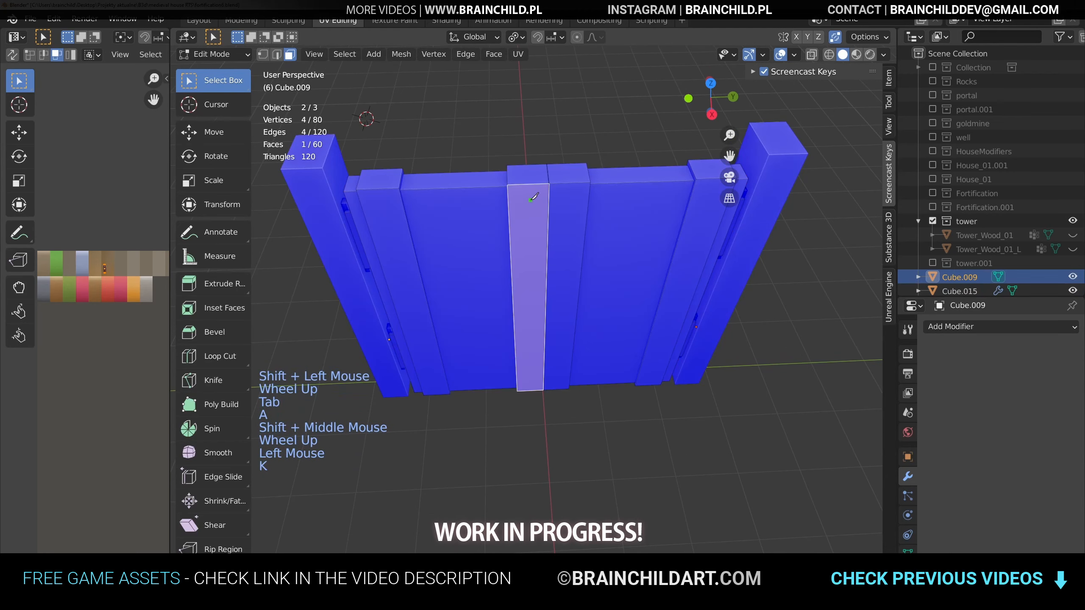
key("l")
key("g")
key("g")
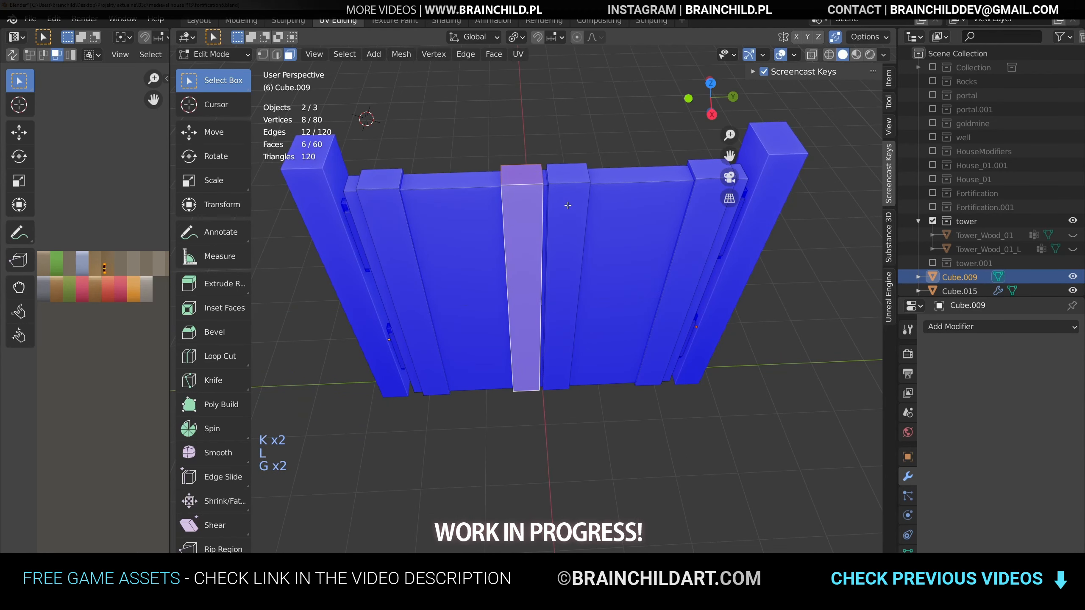
Move the right door's whole inner plank about 0.07 m along Y away from the center line.
left_click(574, 186)
key("l")
middle_click_drag(573, 186, 577, 213)
key("g")
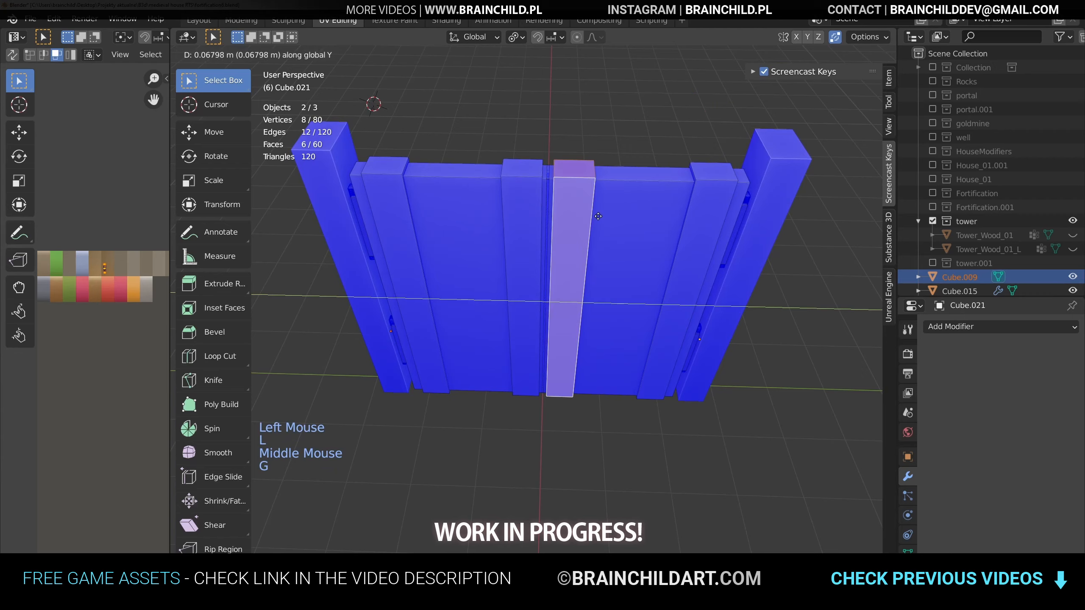
left_click(597, 216)
In wireframe display, move the inner side face of the left door's panel about 0.03 m along negative Y.
key("z")
left_click(549, 255)
left_click(536, 254)
mouse_move(545, 257)
middle_mouse_down()
mouse_move(533, 306)
mouse_move(588, 284)
middle_mouse_up()
scroll(534, 308, "up", 1)
left_click(538, 320)
scroll(539, 320, "up", 2)
key("z")
scroll(590, 281, "down", 2)
scroll(589, 283, "up", 1)
key("z")
left_click(542, 322)
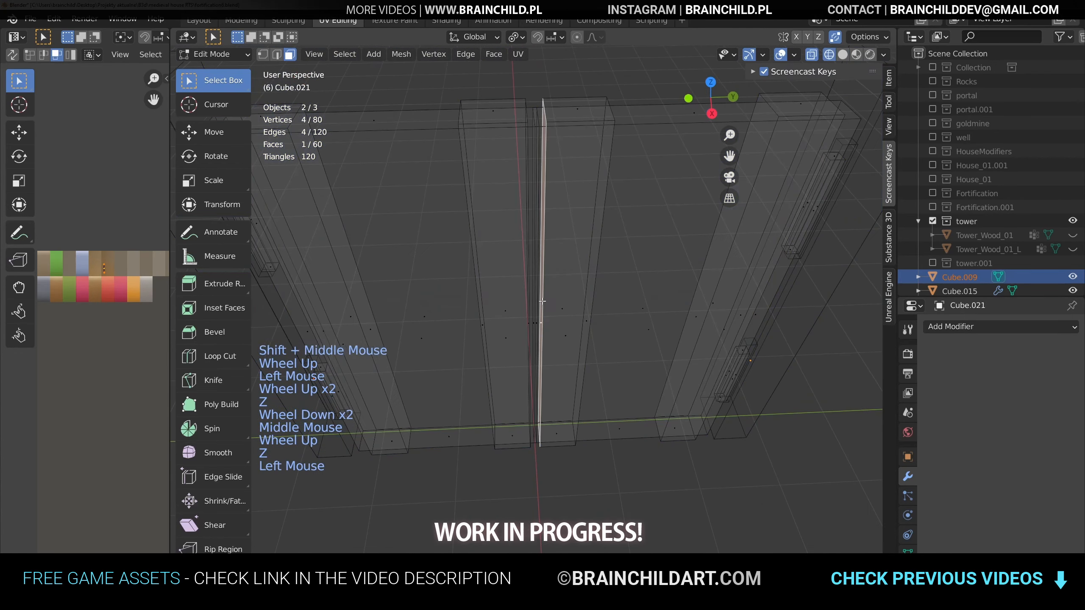
left_click(537, 322)
key("g")
key("x")
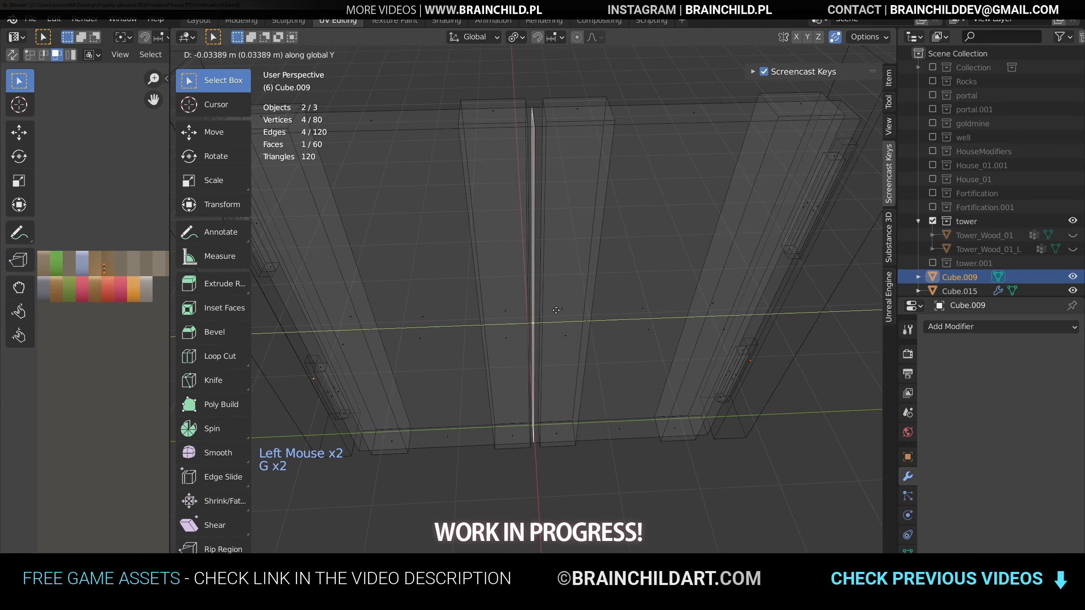
left_click(537, 318)
Adjust the inner side face of the right door's panel, and return to solid display in Object Mode.
left_click(535, 319)
key("g")
left_click(535, 320)
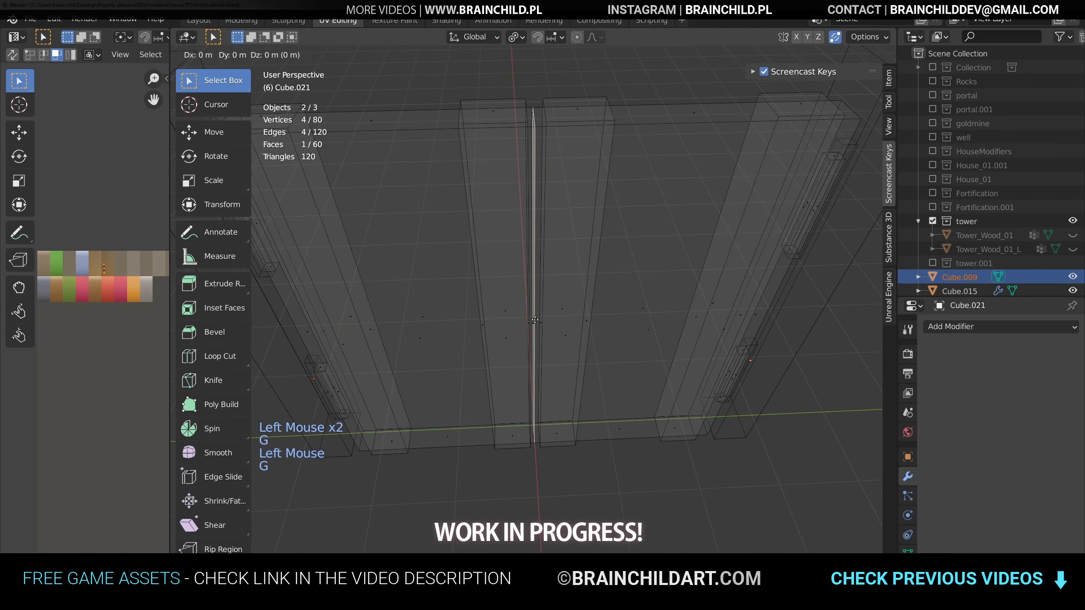
key("z")
middle_click_drag(648, 296, 658, 254)
key("Tab")
scroll(655, 297, "down", 7)
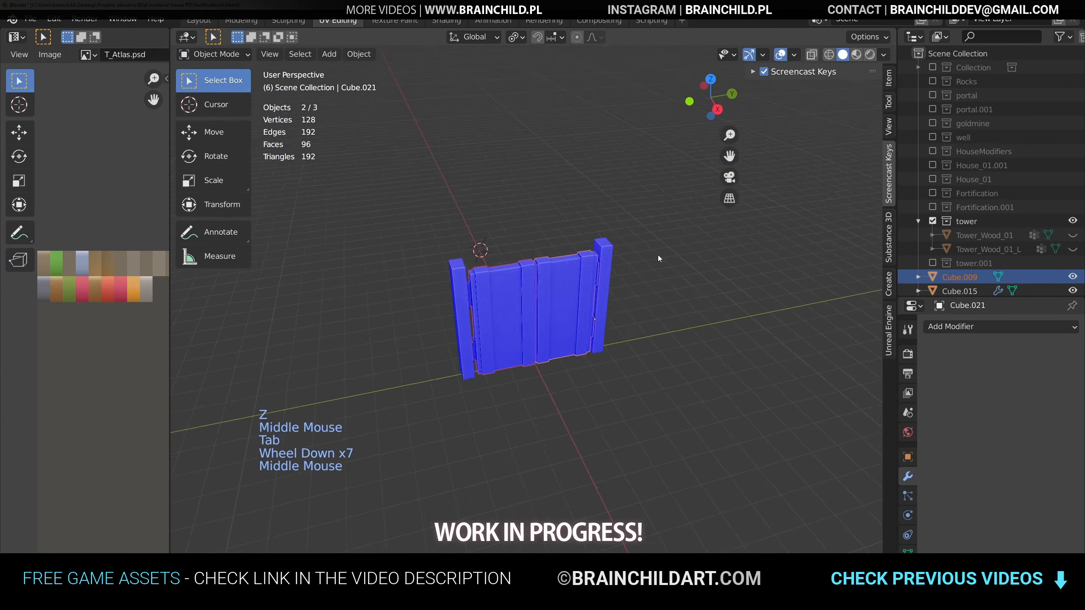
Save the Blender file and export the gate as FBX again.
scroll(657, 254, "down", 3)
left_click(577, 299)
key("ctrl+s")
key("q")
left_click(641, 322)
left_click(736, 406)
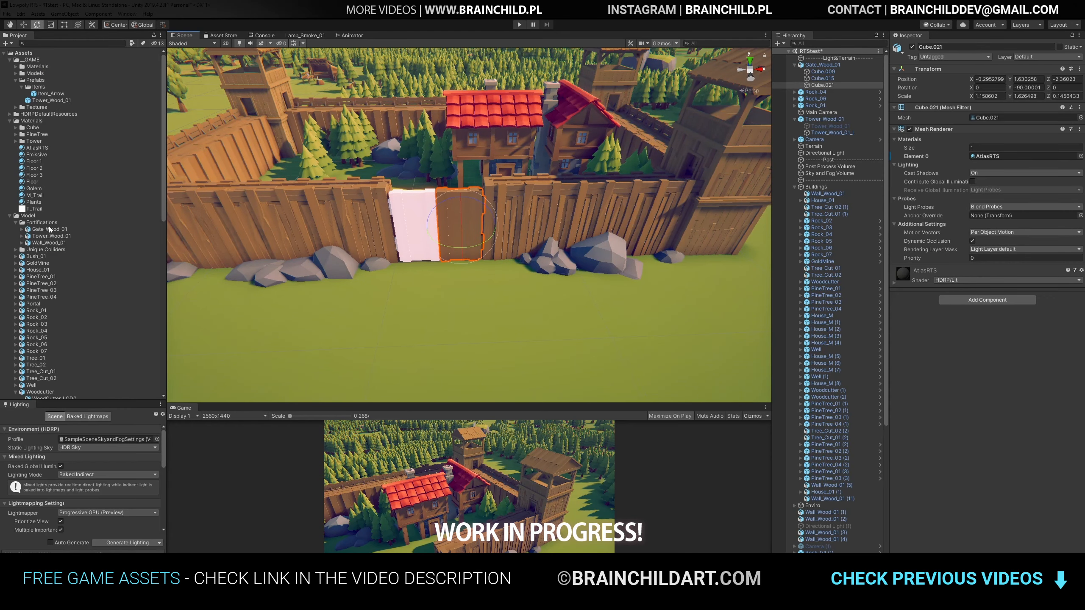
Switch to Unity and assign the AtlasRTS material to the white left gate door.
left_click_drag(38, 148, 485, 243)
left_click(485, 243)
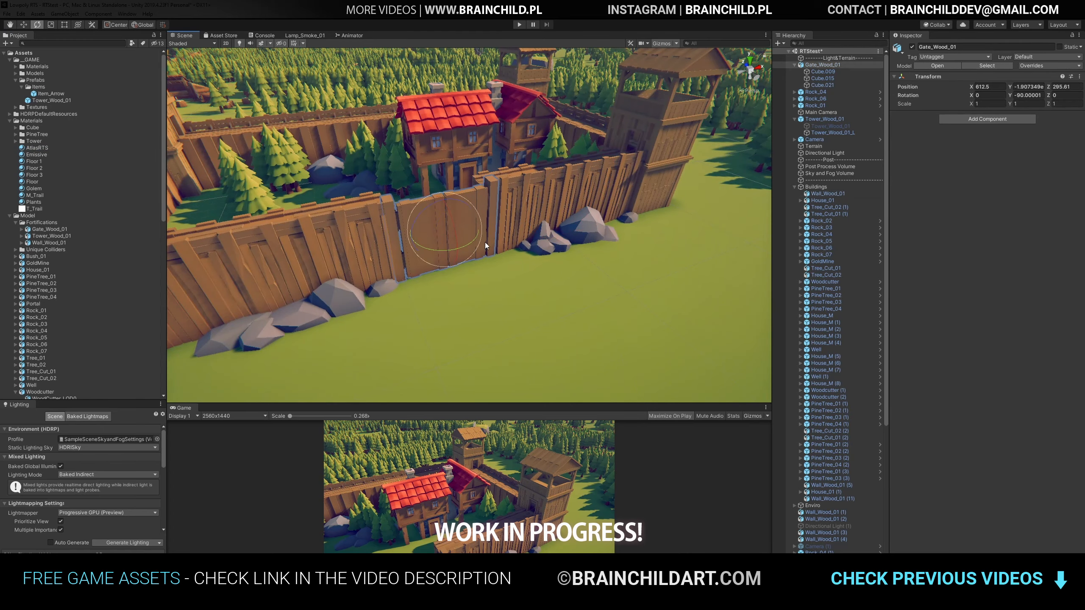
Set the tool handle position to Pivot and swing the right gate door open around its hinge.
left_click(475, 198)
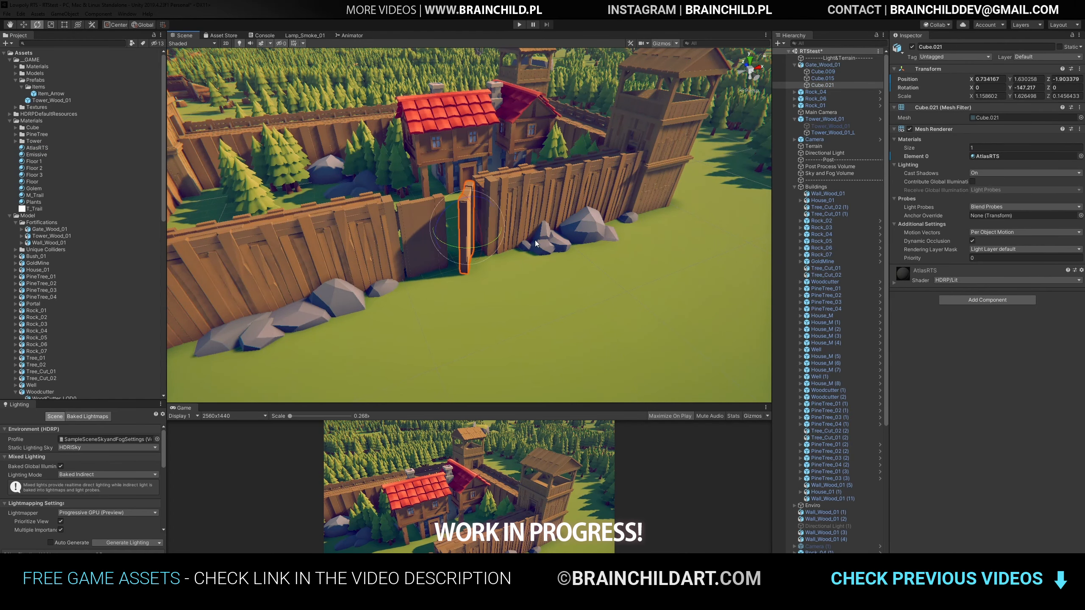
left_click(116, 25)
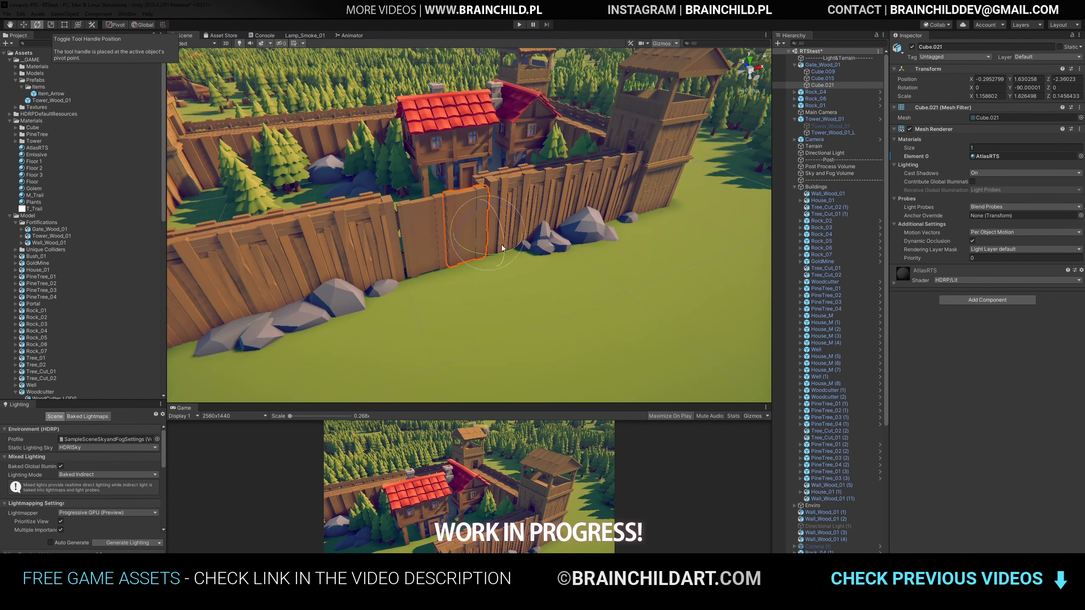
left_click_drag(503, 248, 517, 264)
Rotate the left gate door open to about 105 degrees around Y and view the opening.
left_click(427, 266)
left_click(425, 221)
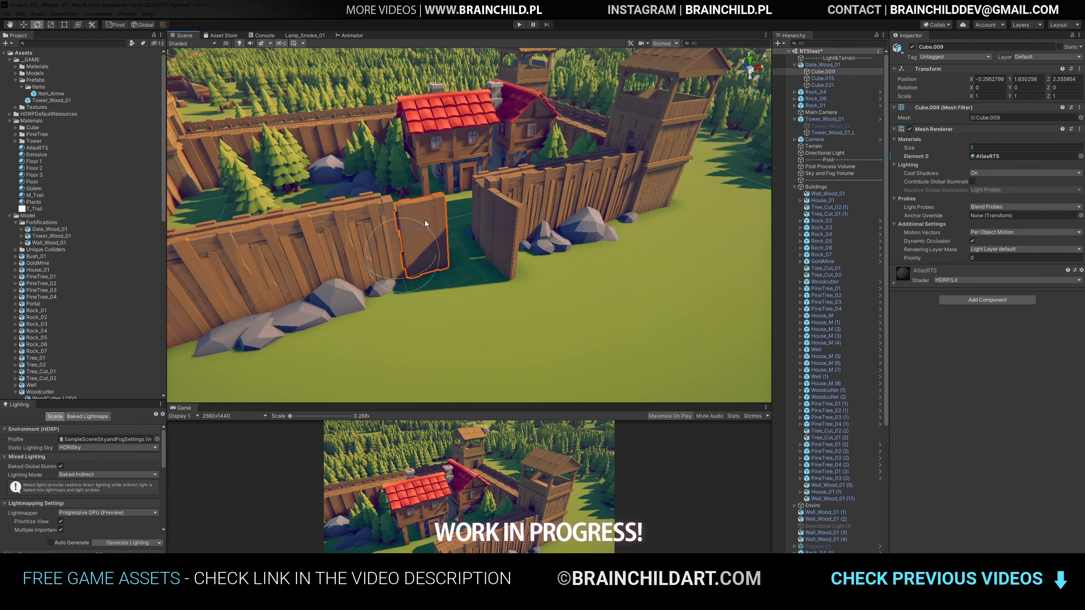
left_click_drag(418, 275, 297, 293)
left_click_drag(466, 239, 367, 221, "alt")
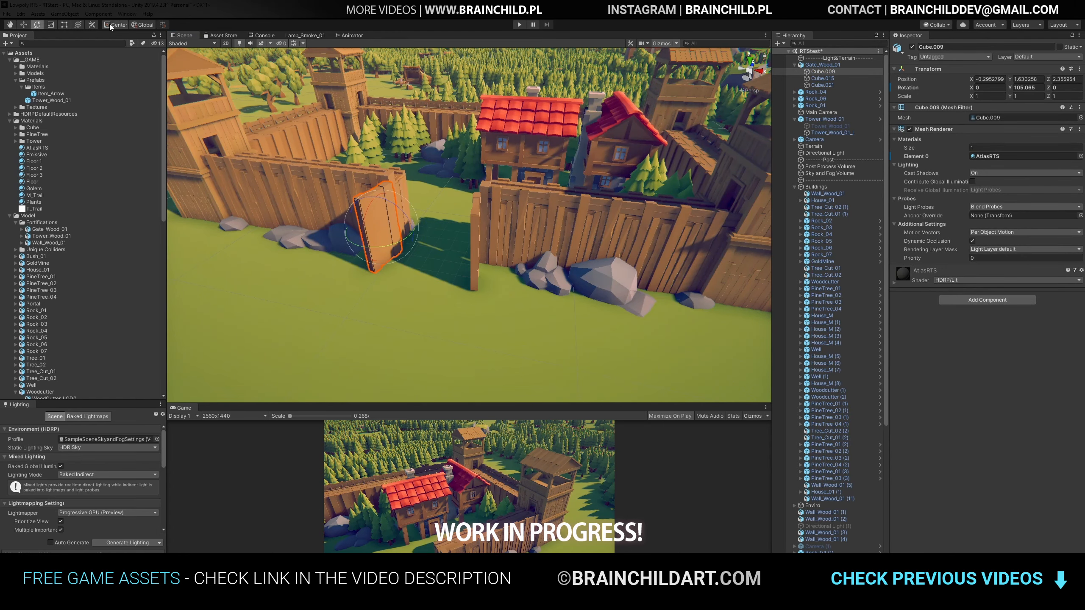
Try another rotation of the left door, and undo the test rotations of both gate doors.
left_click_drag(383, 247, 440, 236)
left_click_drag(440, 236, 530, 269, "alt")
key("ctrl+z")
key("ctrl+z")
key("ctrl+z")
key("ctrl+z")
key("ctrl+z")
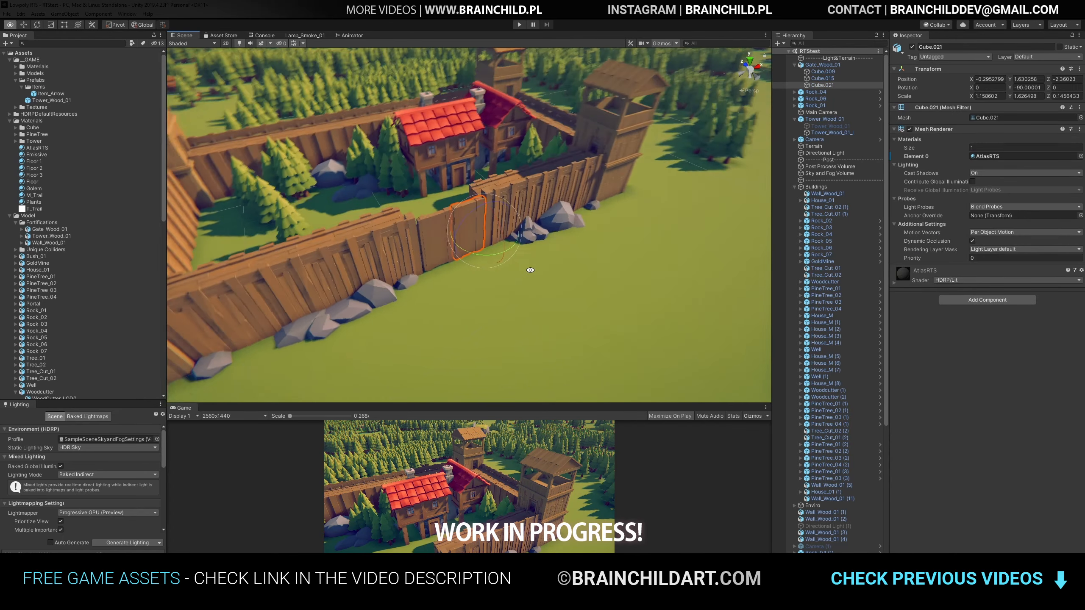